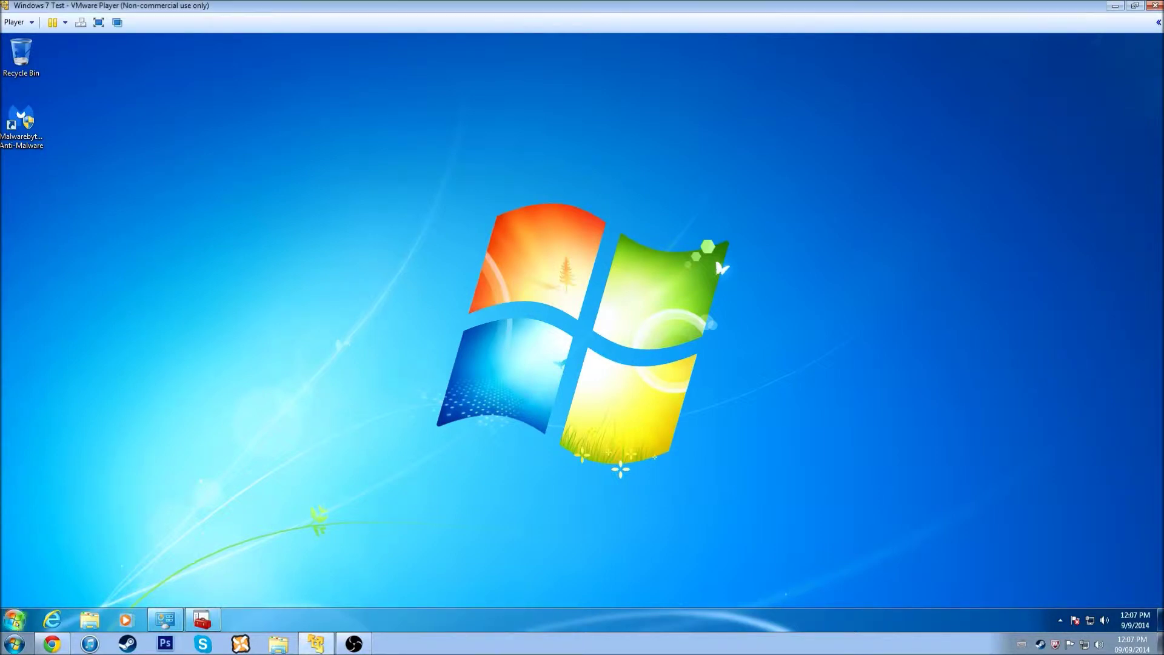
Search the Start menu for 'firewall', then clear the search text.
click(15, 620)
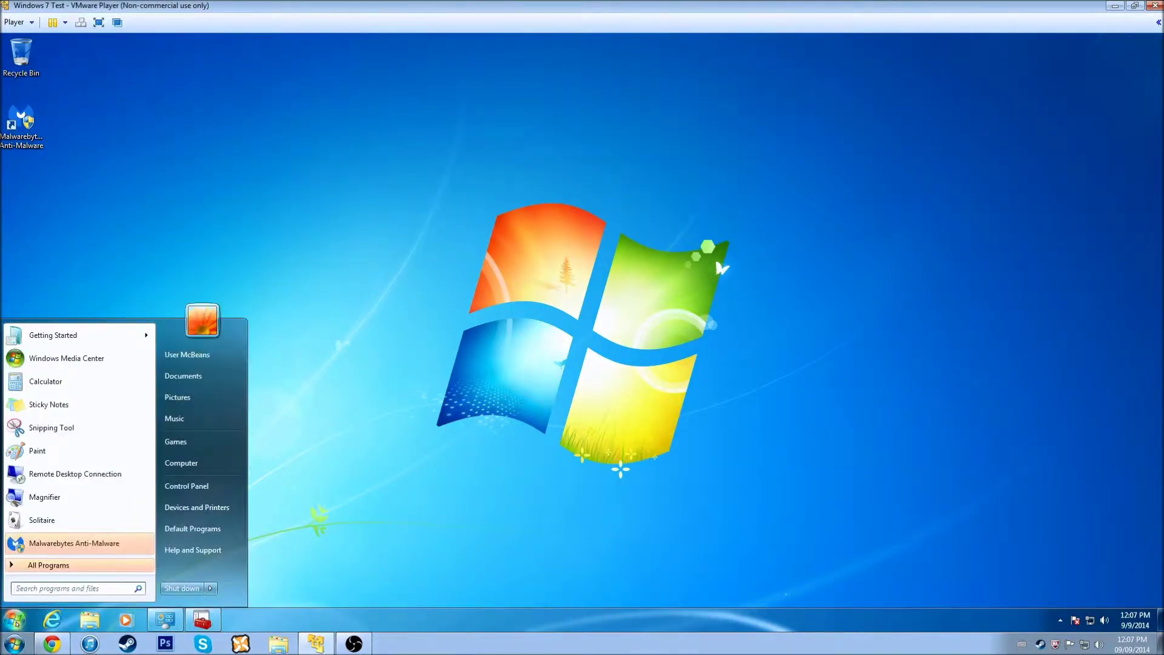
text(f)
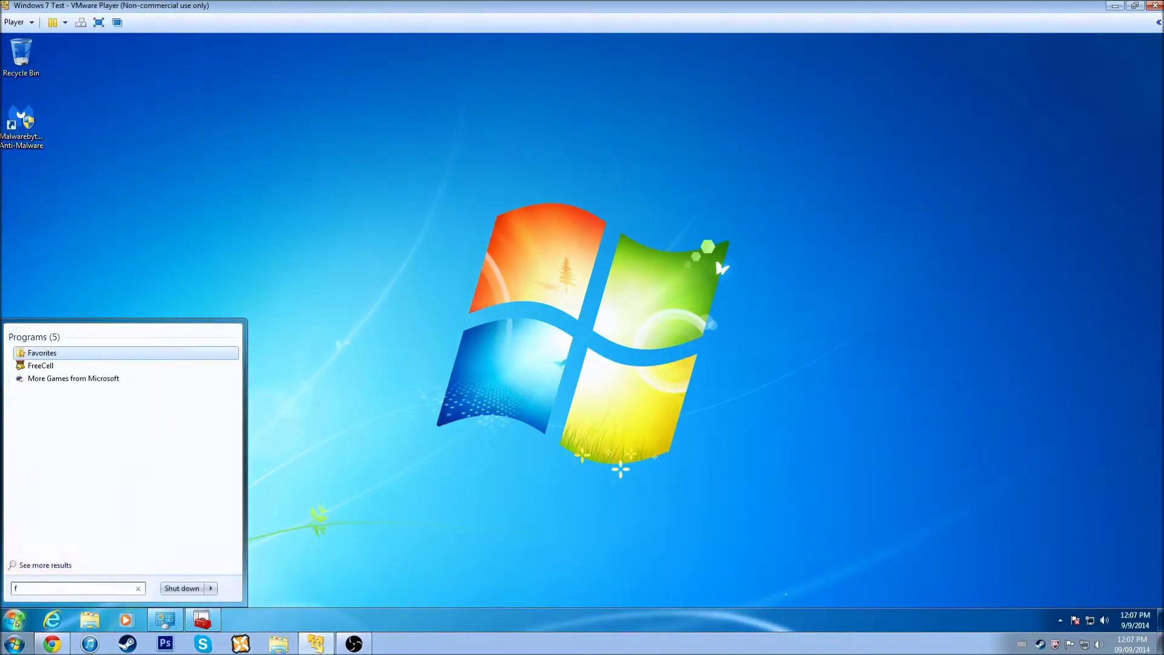
text(irewall)
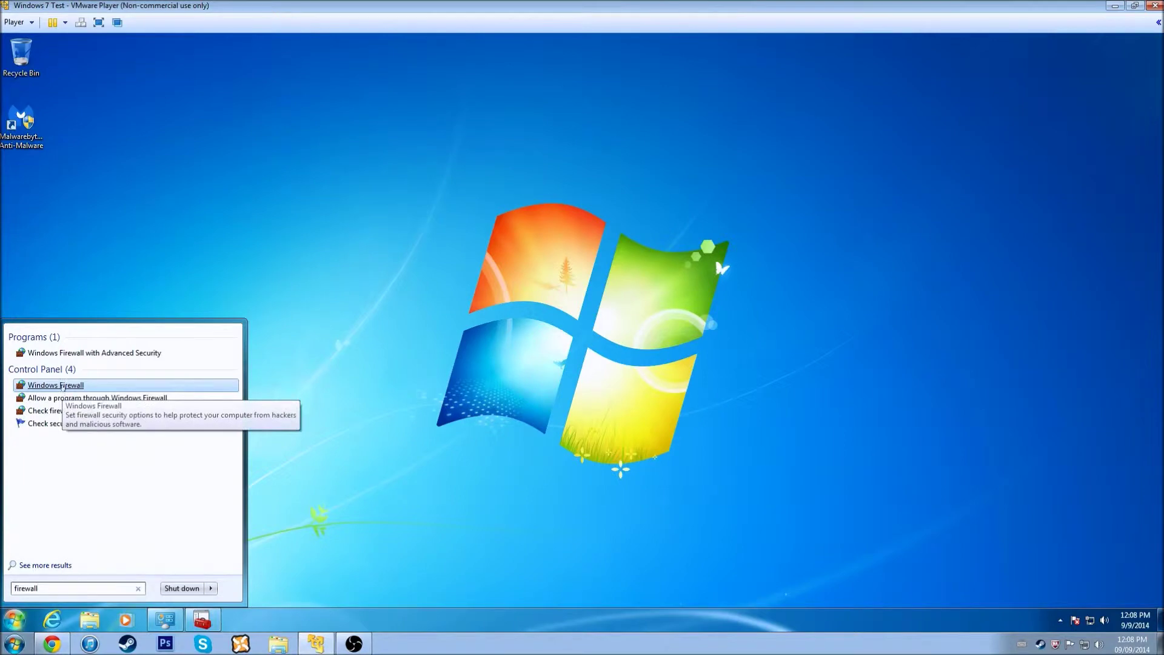
key(BackSpace)
key(BackSpace)
key(BackSpace)
key(BackSpace)
key(BackSpace)
key(BackSpace)
key(BackSpace)
key(BackSpace)
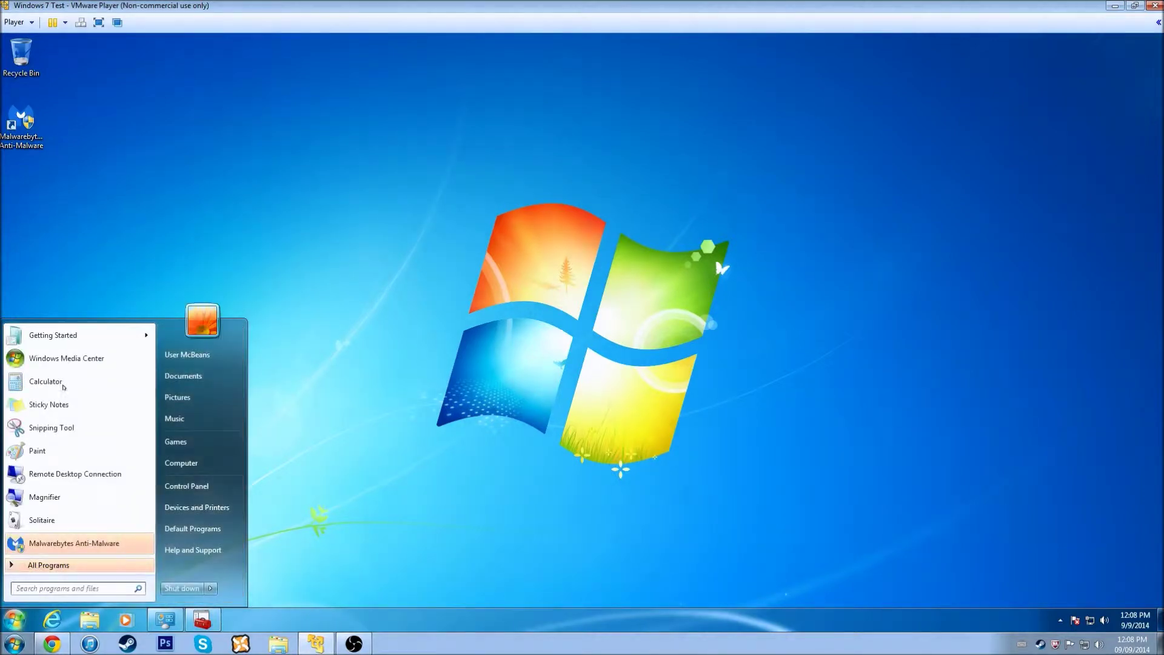
Open Control Panel, scroll down to Windows Firewall, then close the Control Panel window.
click(200, 484)
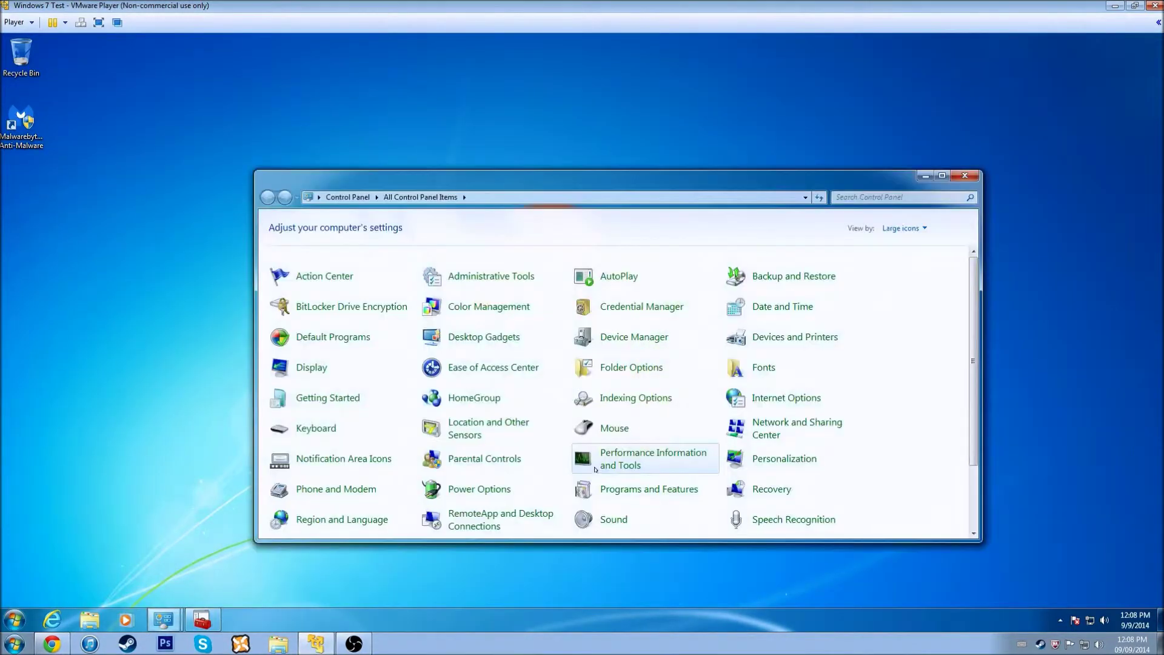
scroll(599, 461, down, 3)
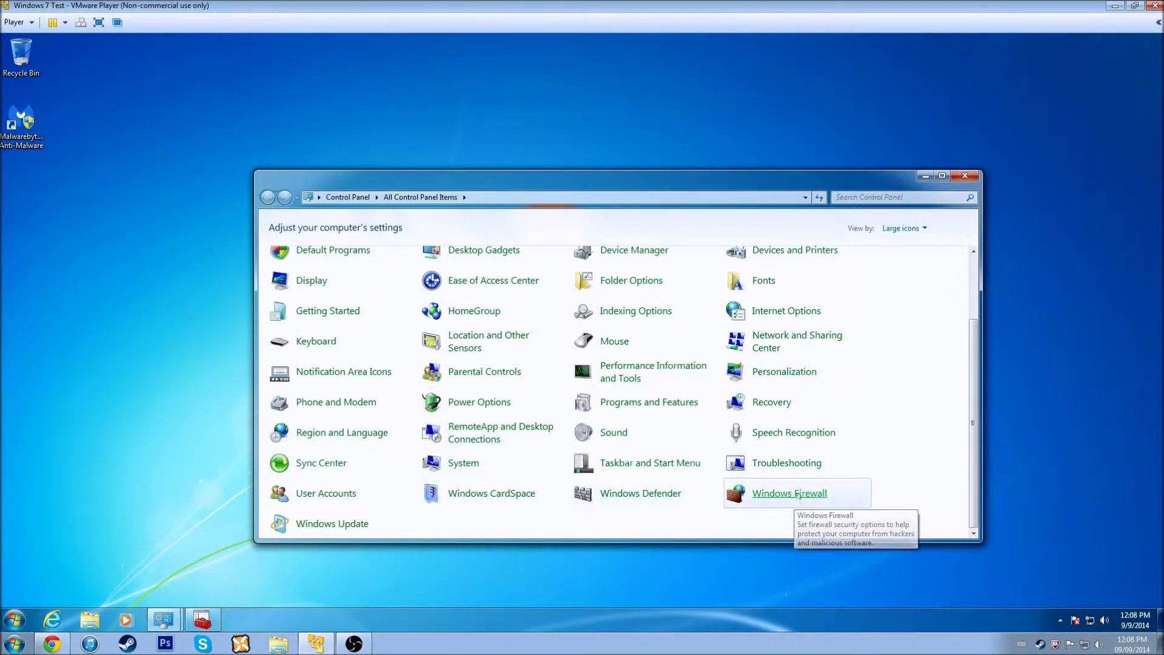
click(965, 175)
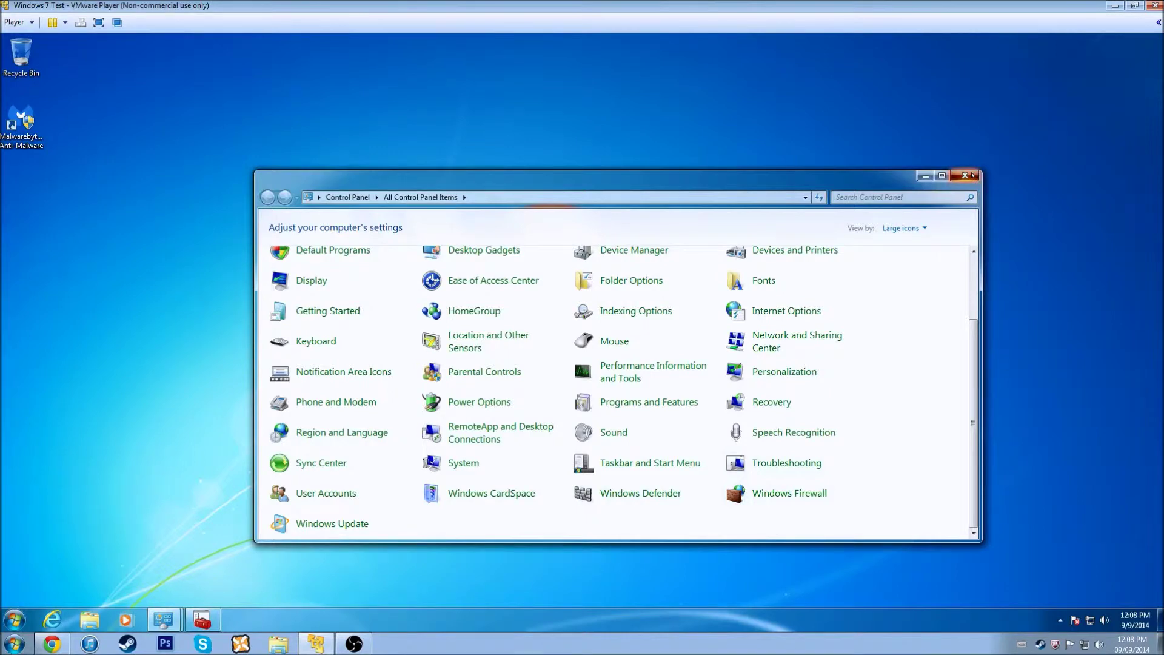
Search 'firewall' from the Start menu and return to the Windows Firewall window.
click(165, 619)
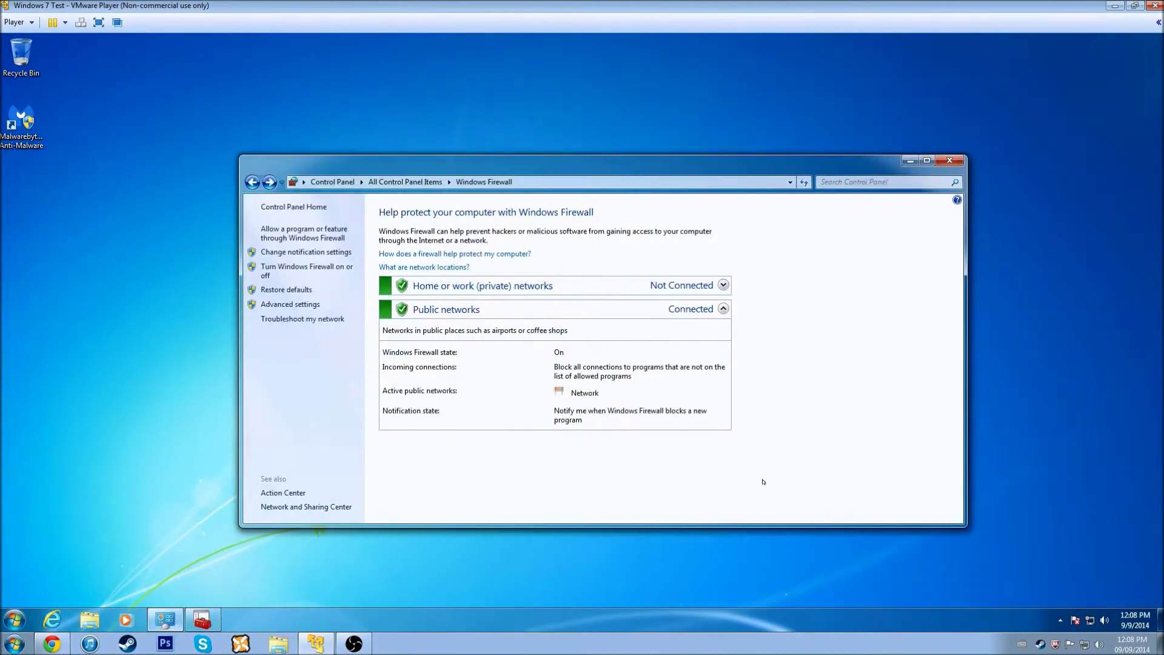
click(16, 620)
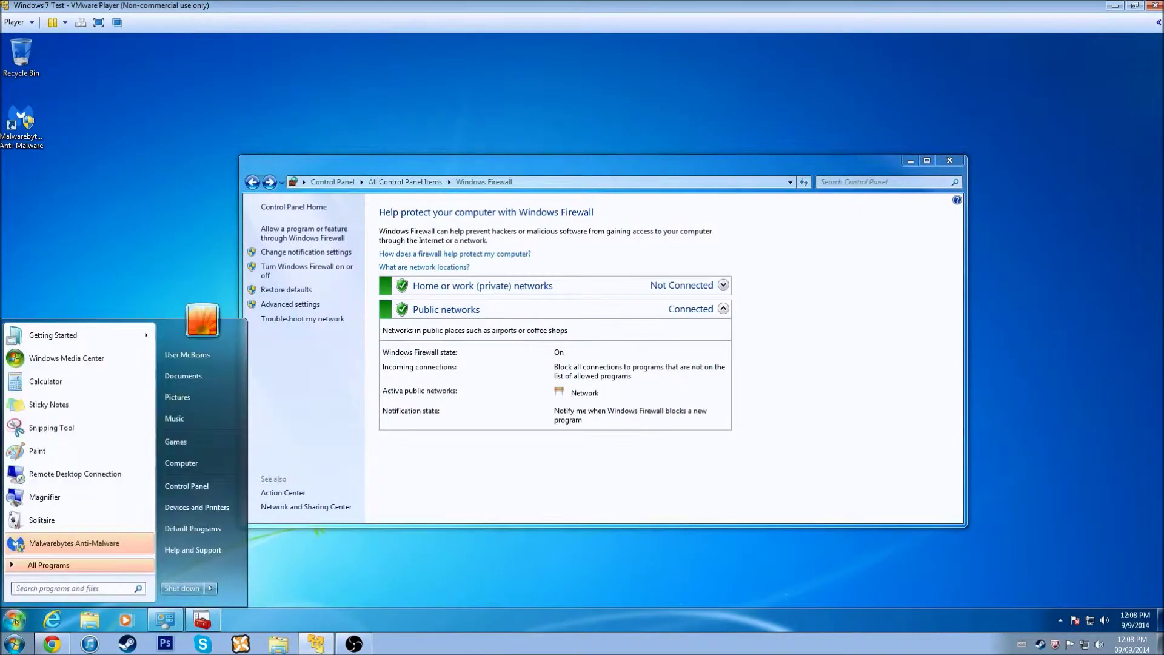
text(firewall)
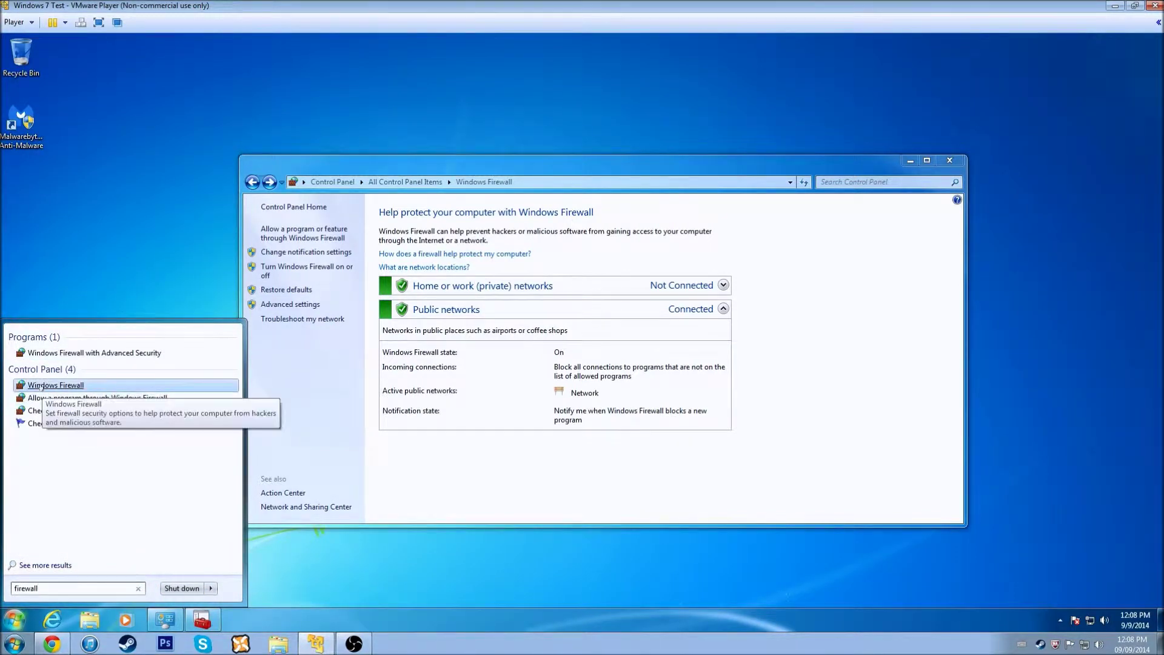
click(928, 455)
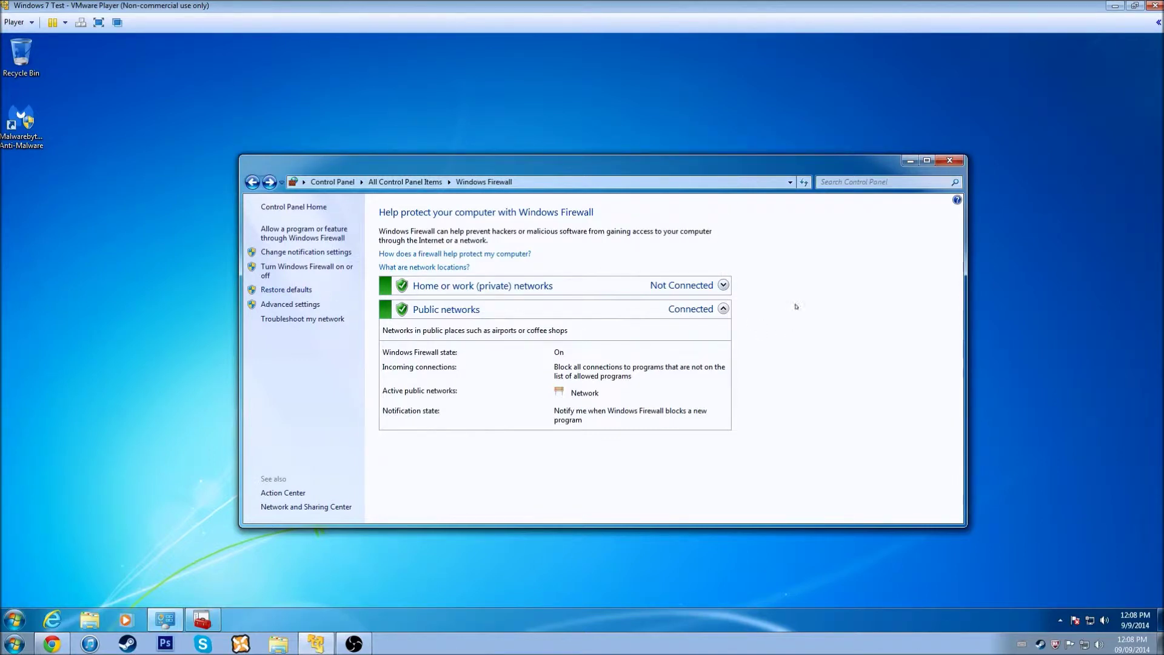
Expand and collapse the home/work and public network details, then open Allowed Programs.
click(723, 285)
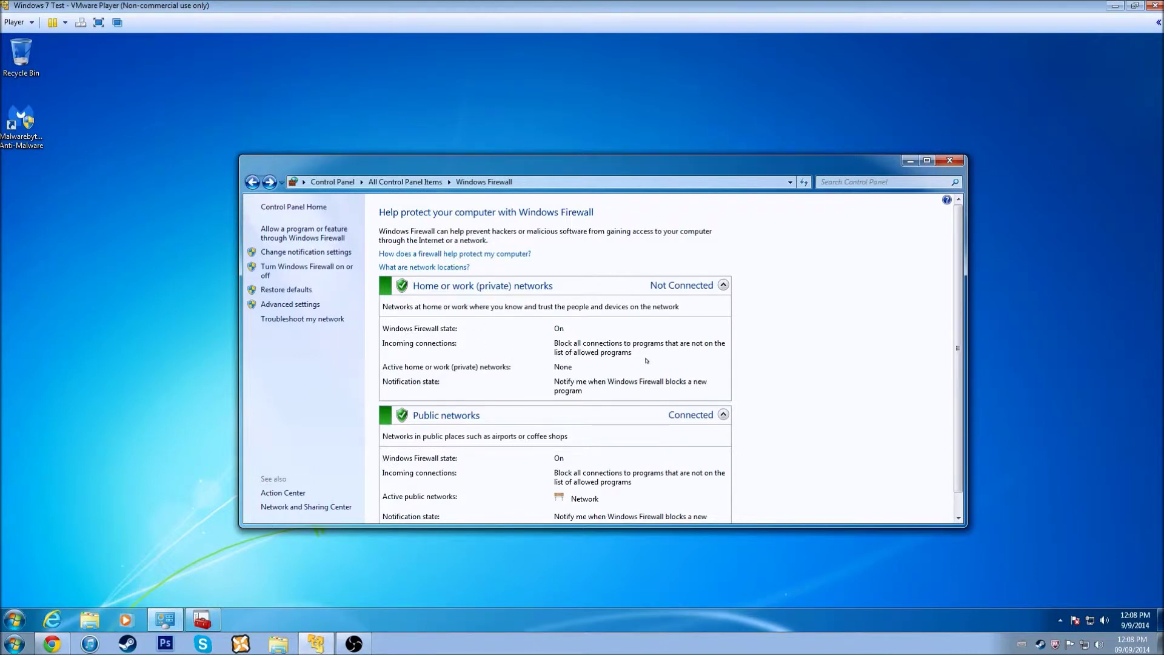
scroll(733, 352, down, 1)
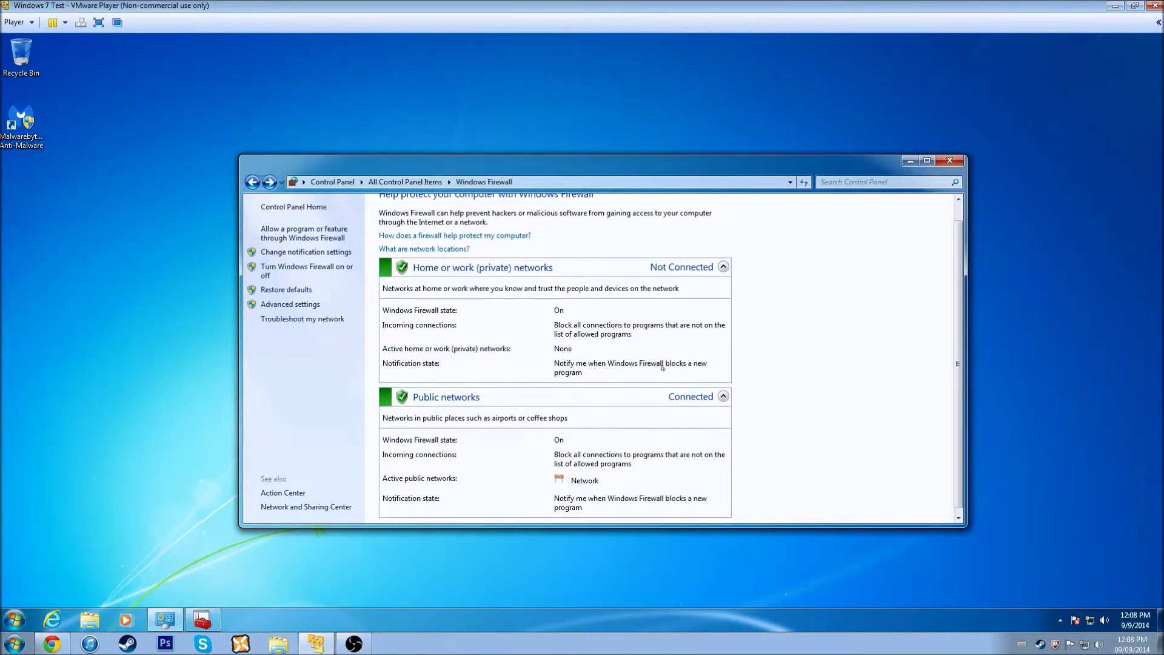
scroll(754, 365, down, 1)
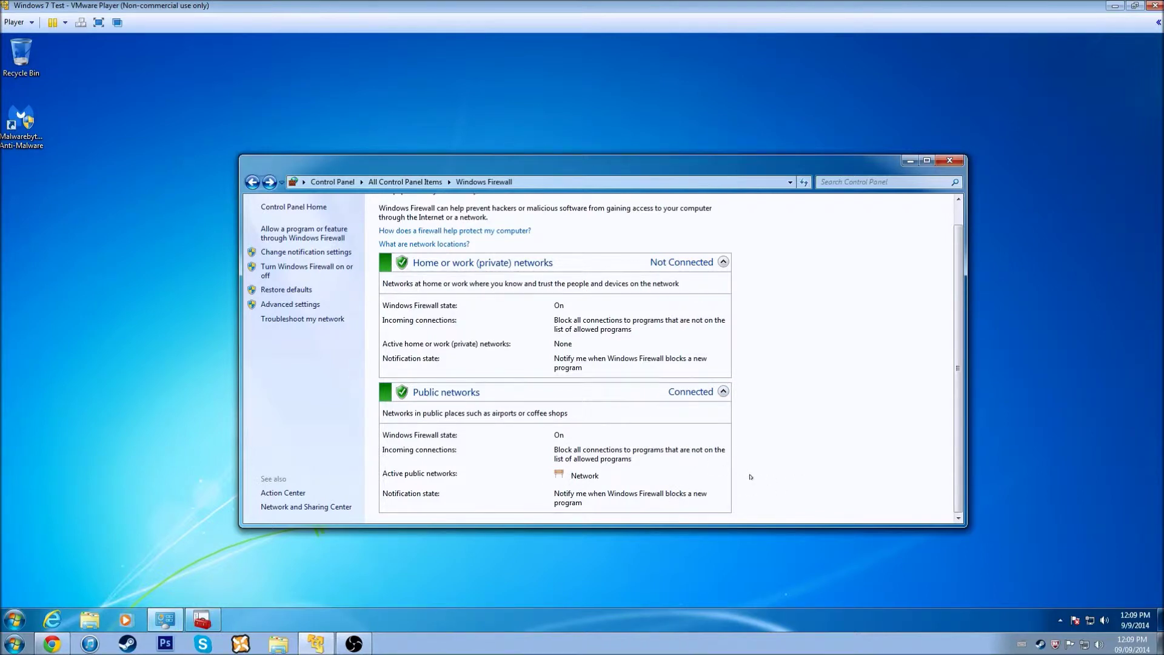
scroll(788, 374, up, 1)
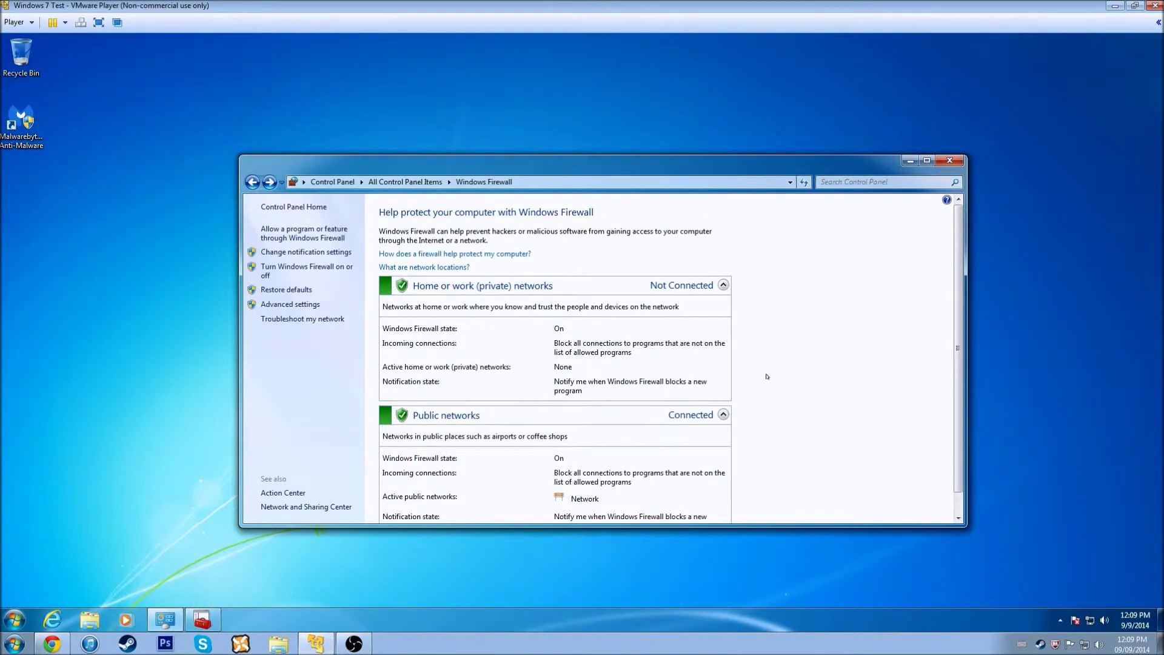
scroll(758, 385, down, 1)
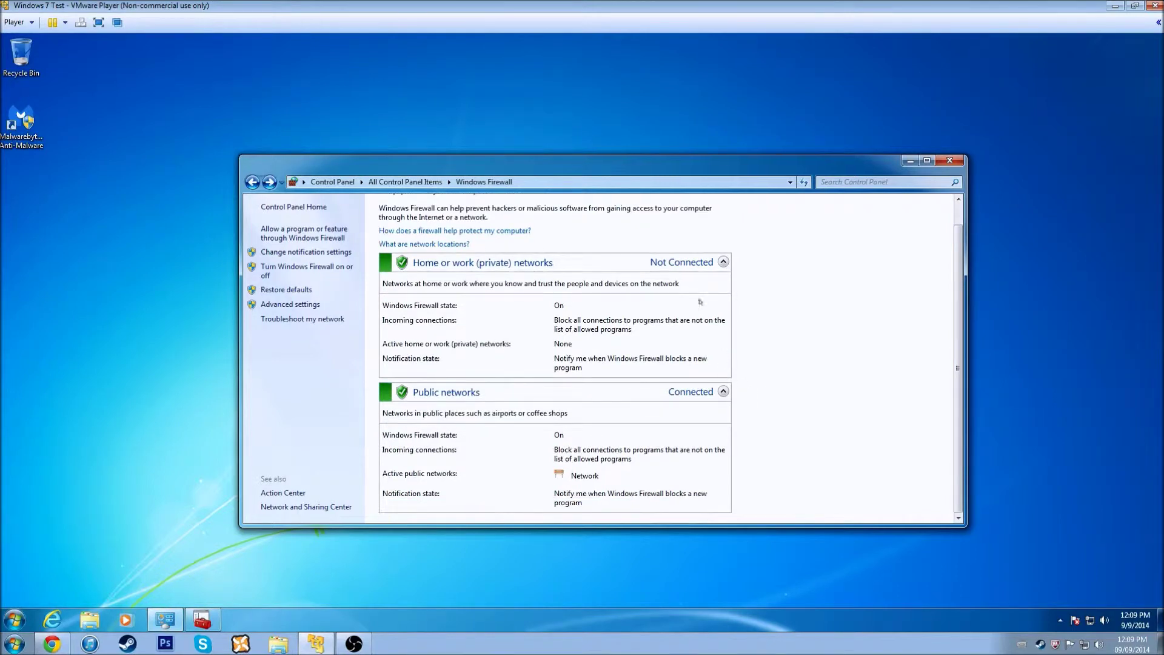
click(724, 262)
click(724, 309)
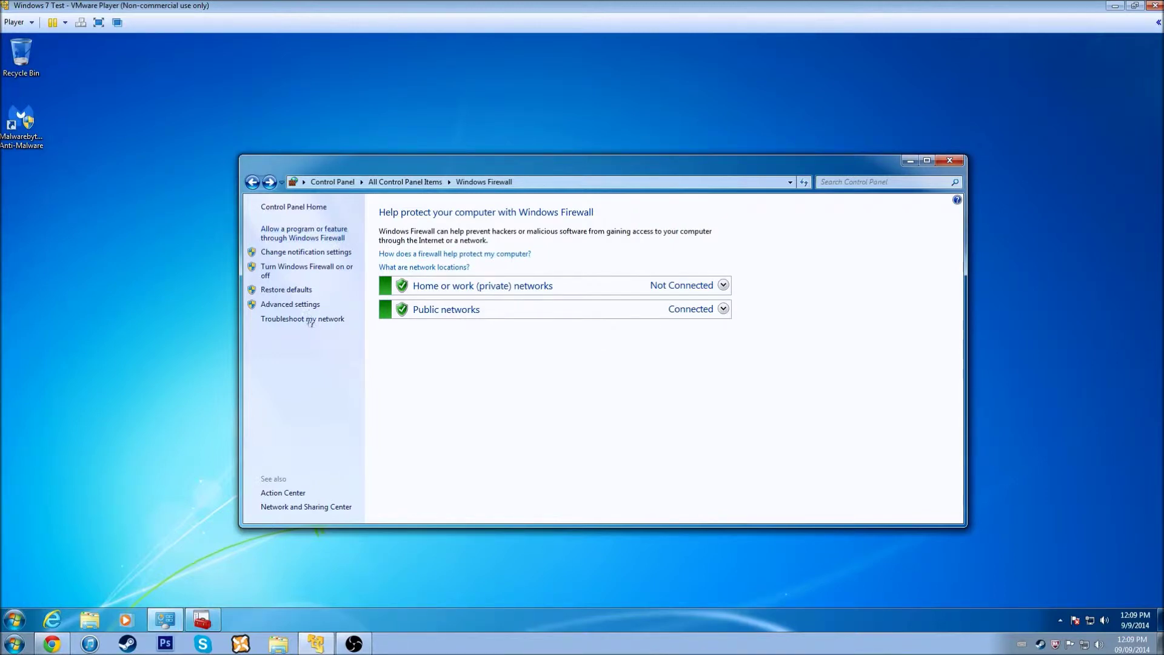
click(298, 238)
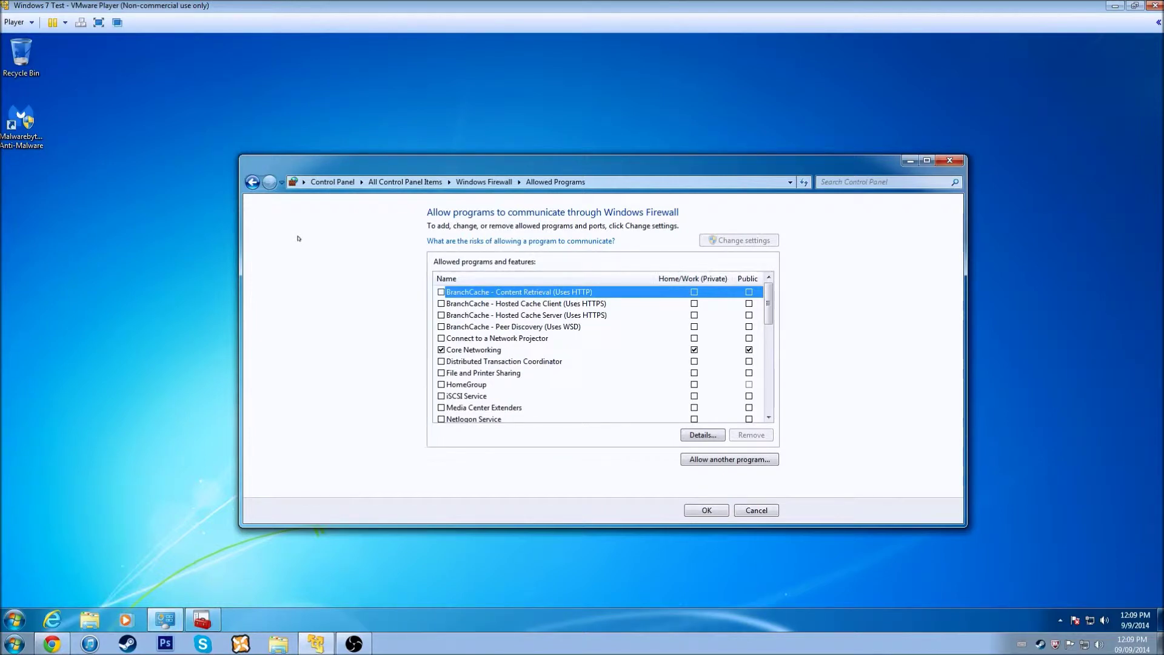
scroll(544, 327, down, 3)
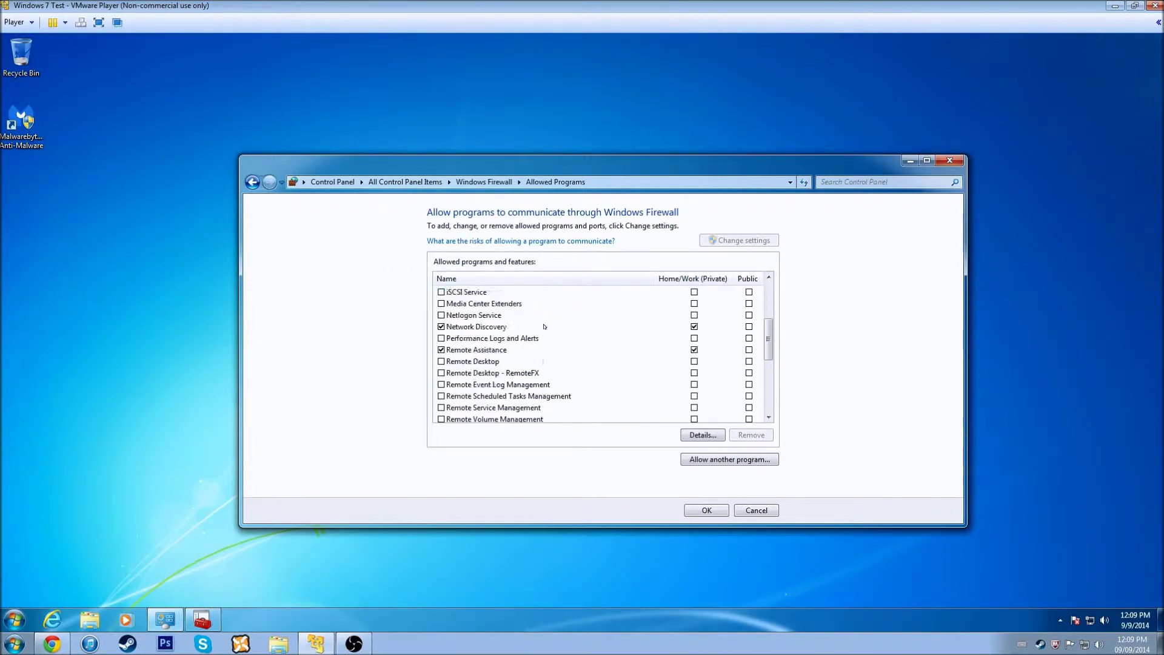
scroll(545, 327, down, 3)
scroll(544, 326, down, 2)
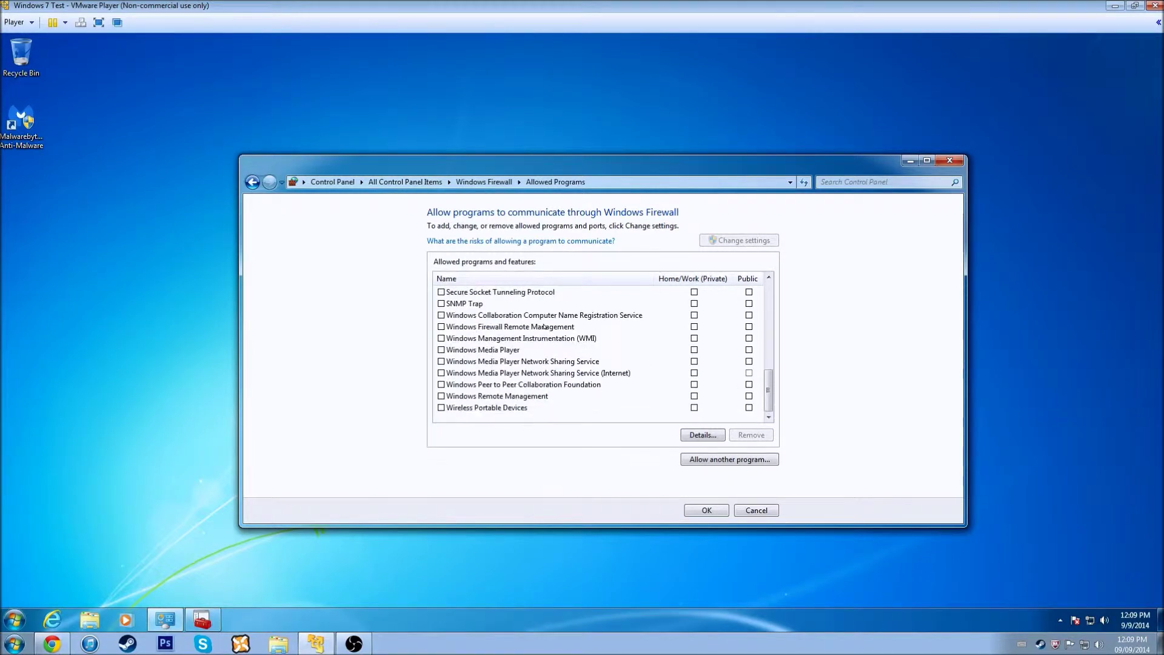
scroll(670, 385, up, 6)
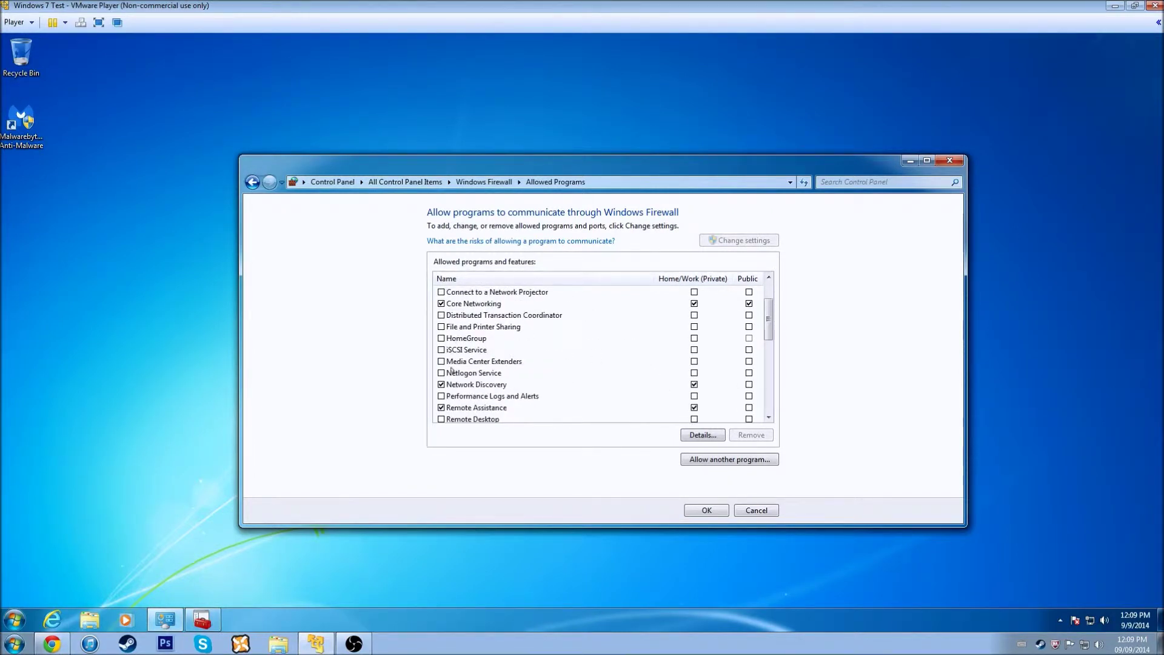
scroll(475, 412, down, 1)
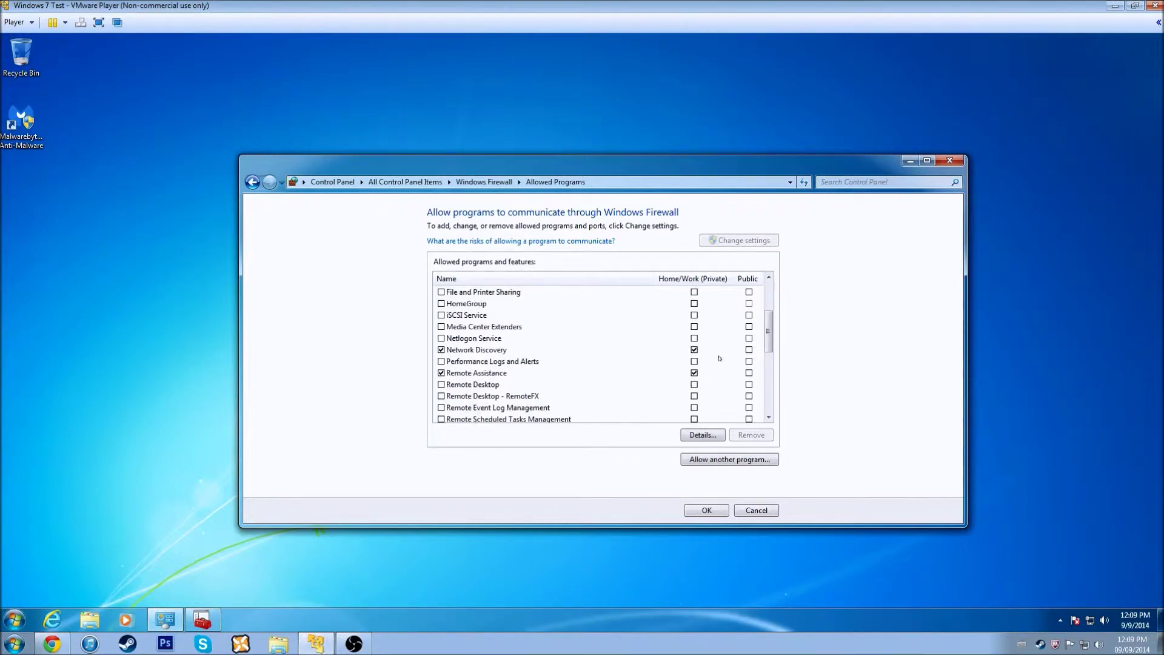
click(479, 384)
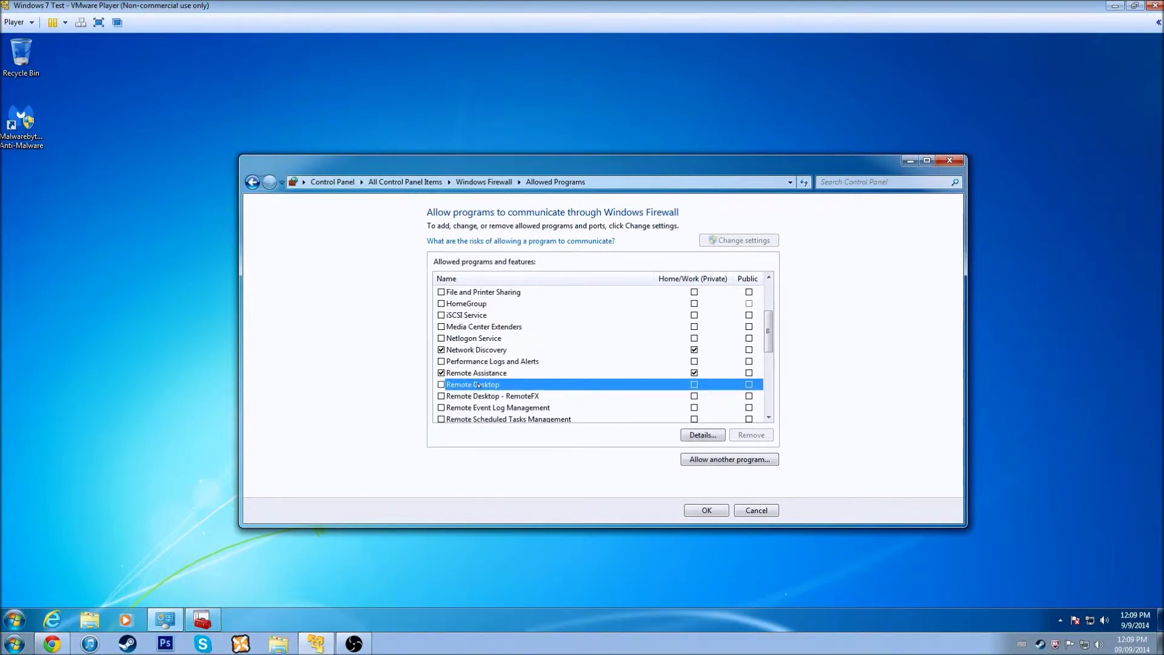
click(694, 384)
click(749, 385)
click(695, 385)
scroll(549, 384, down, 5)
scroll(592, 385, up, 8)
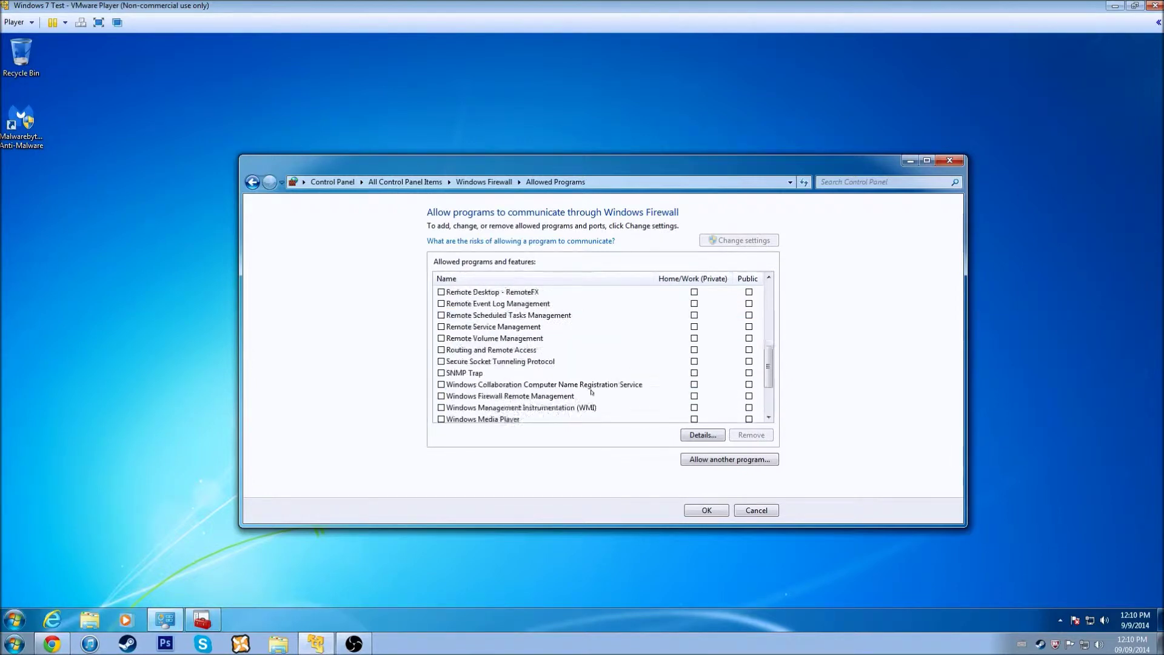
scroll(588, 370, down, 8)
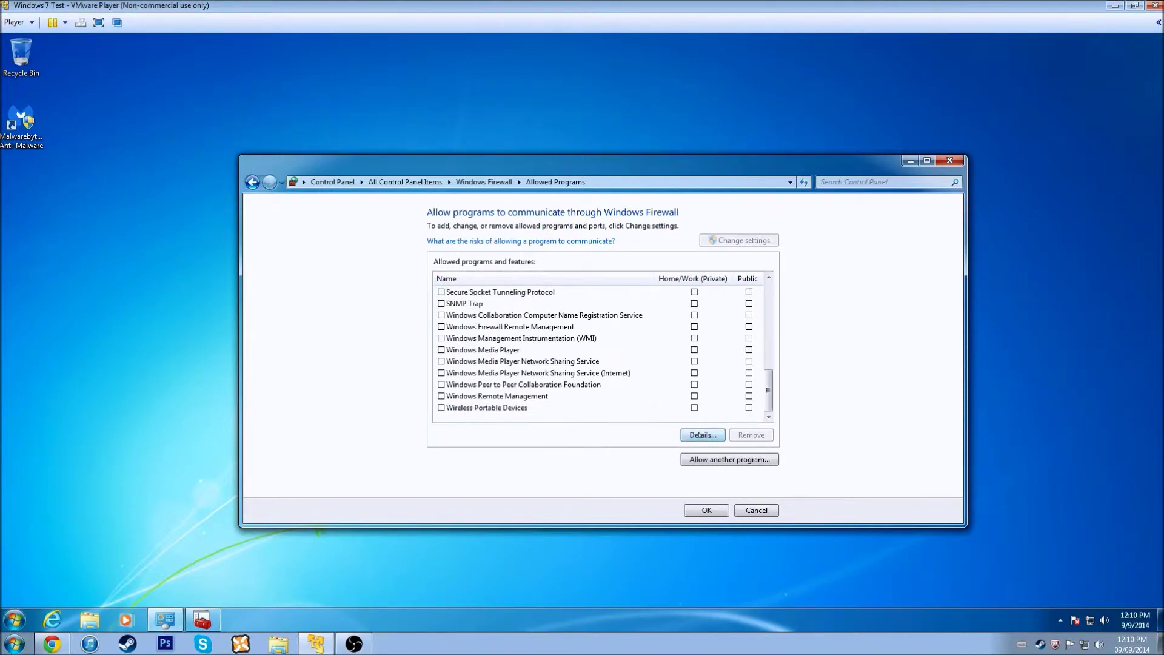
Browse to Program Files (x86)\Malwarebytes Anti-Malware, choose mbam, then close Add a Program.
click(731, 460)
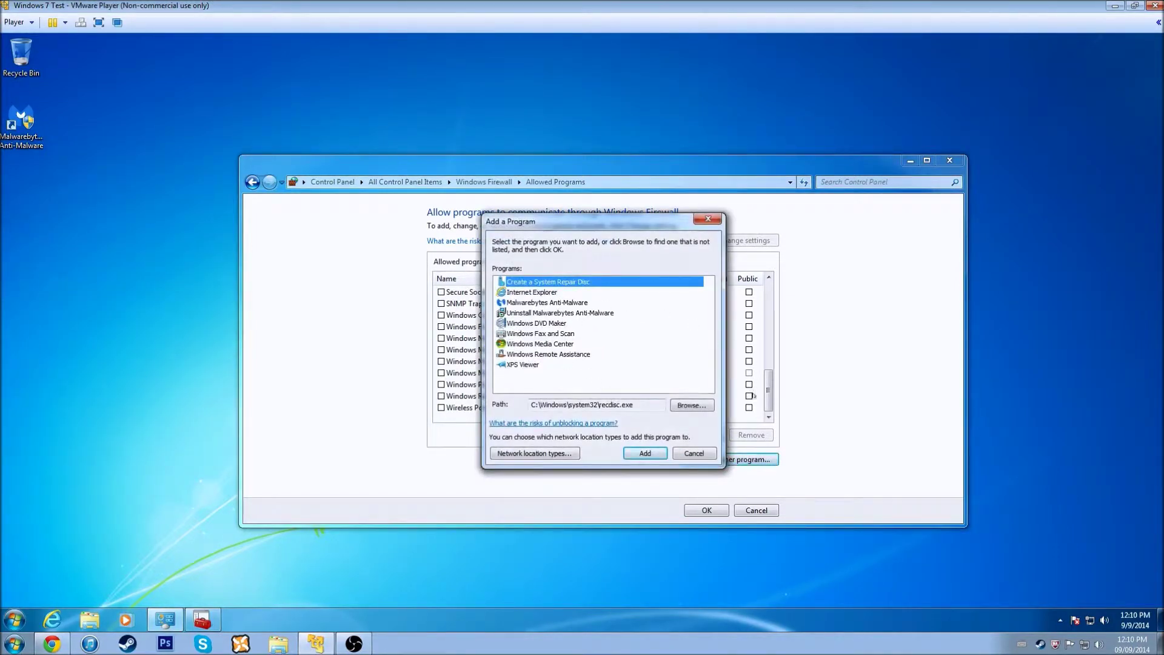
click(702, 406)
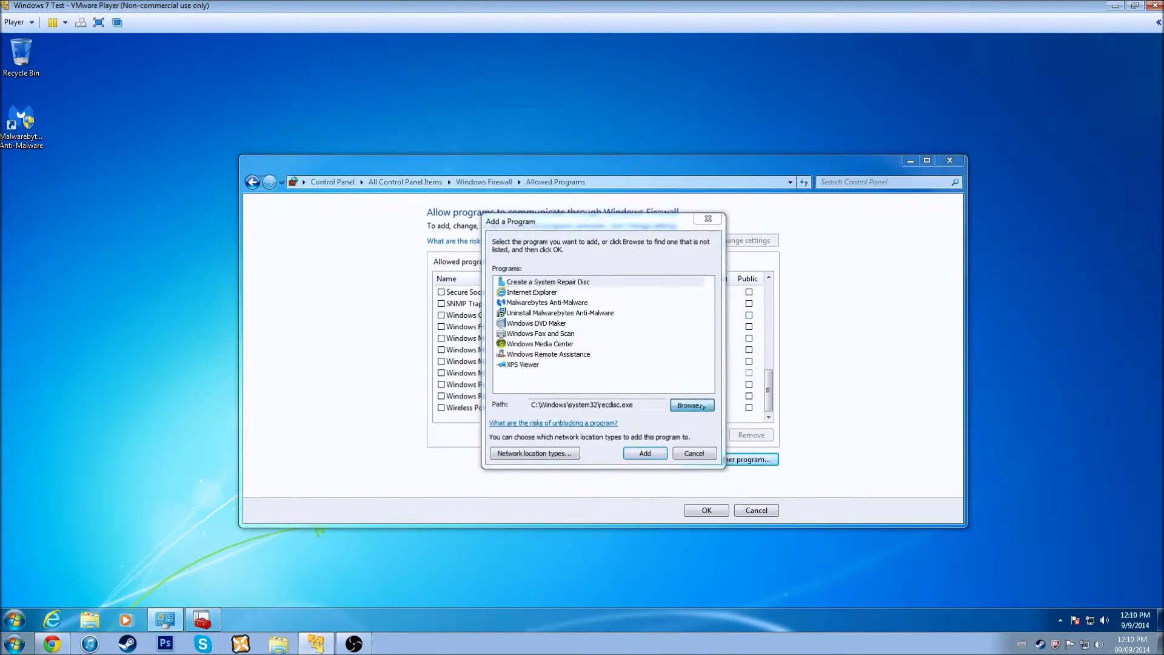
click(628, 258)
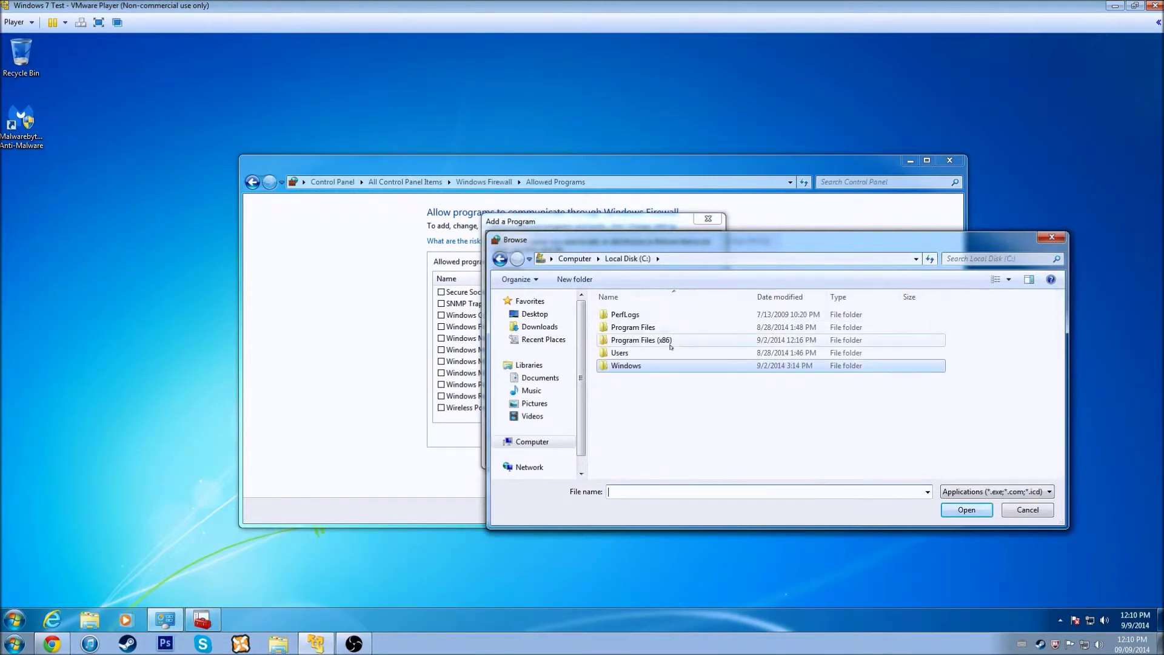
double_click(658, 339)
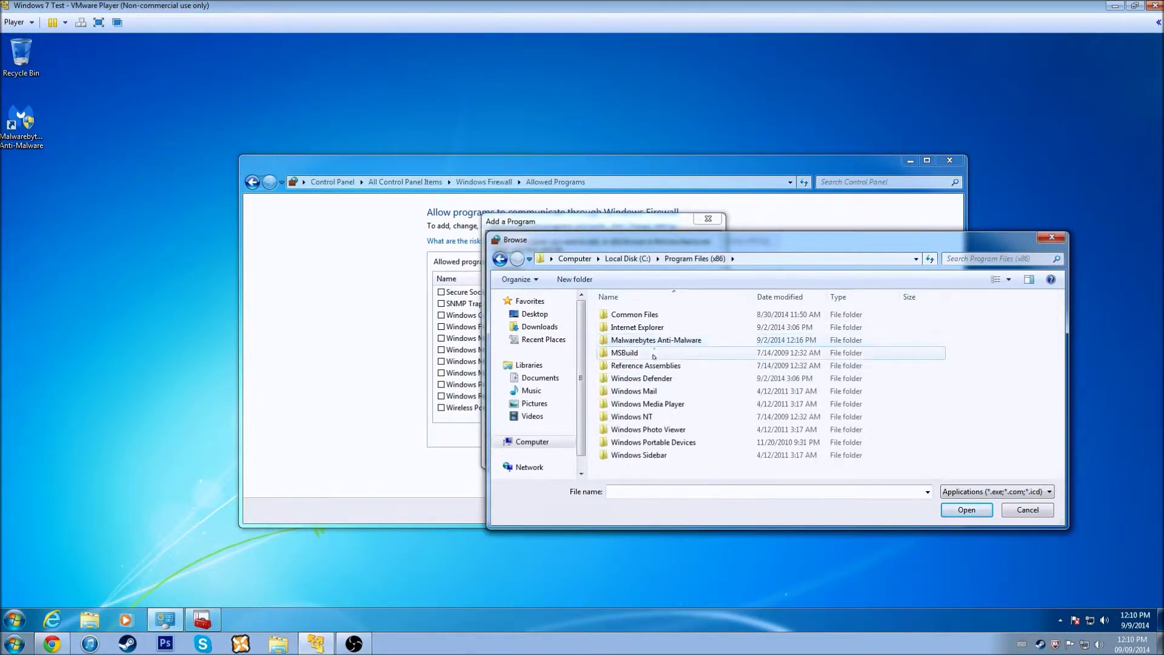
double_click(655, 341)
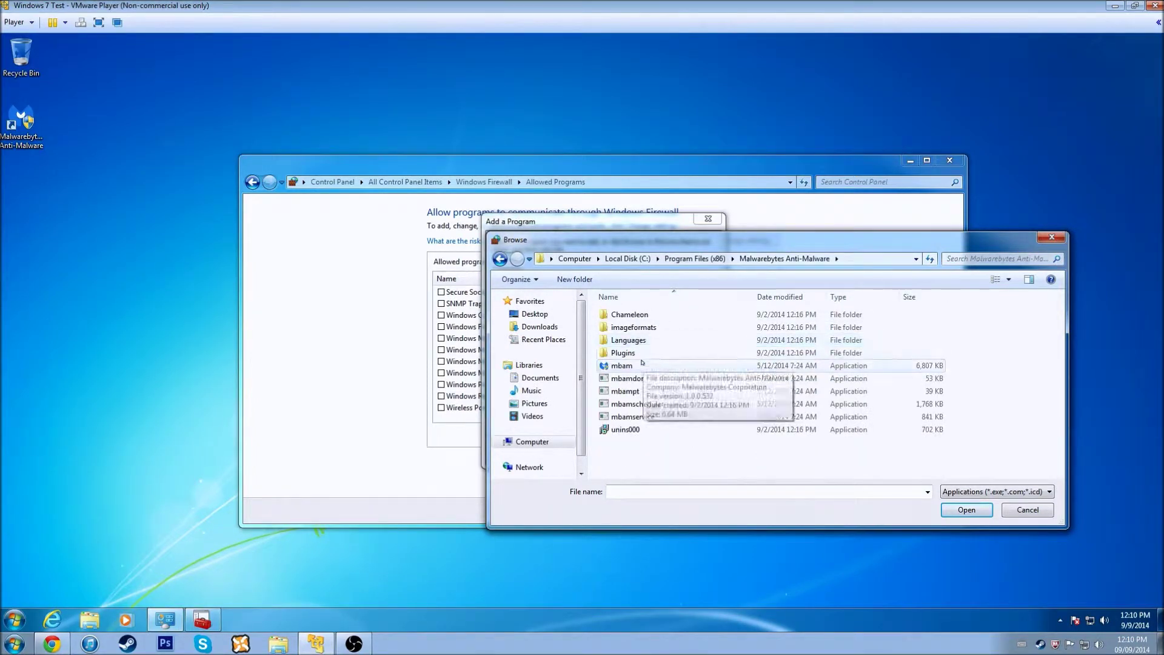
click(709, 370)
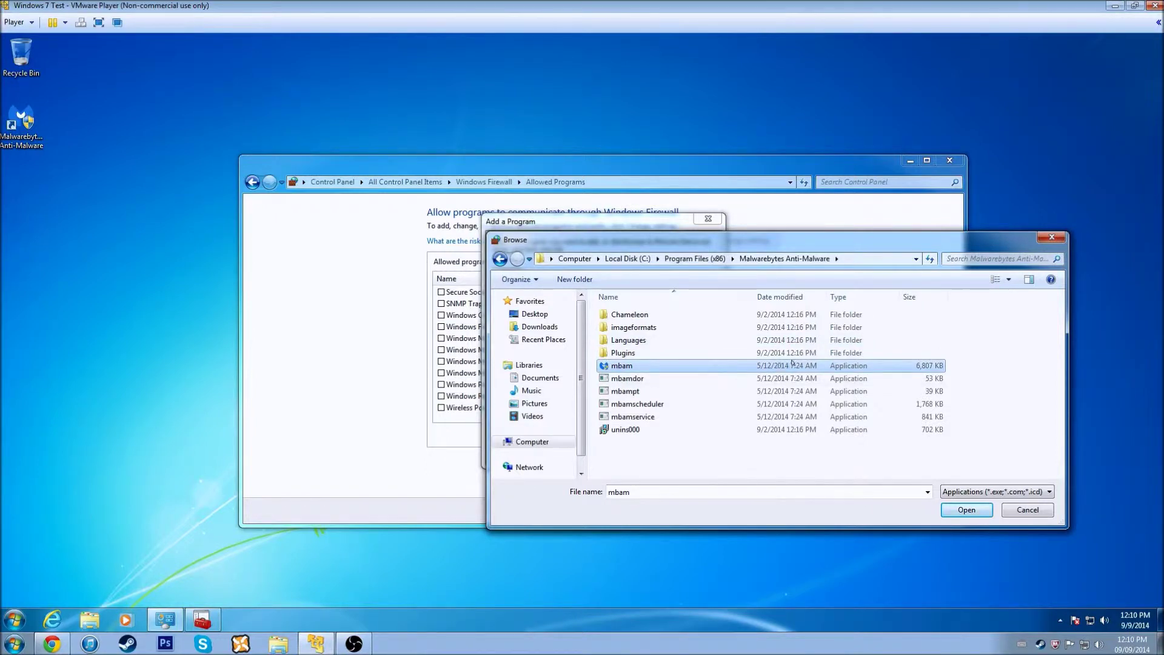
click(1054, 237)
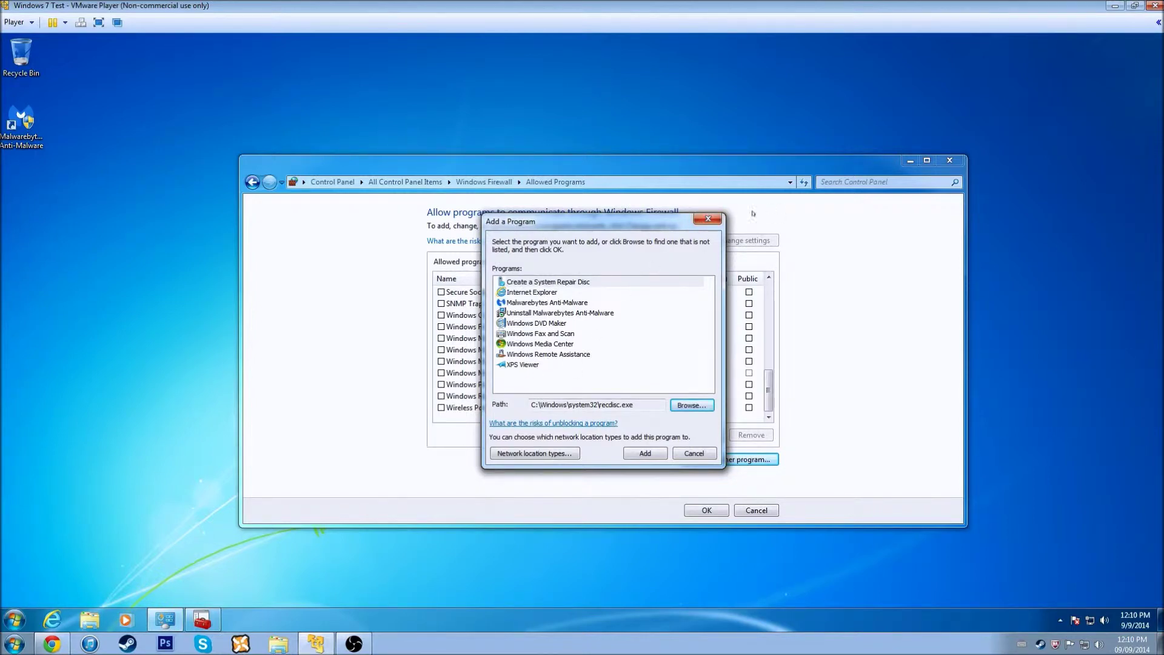
click(708, 219)
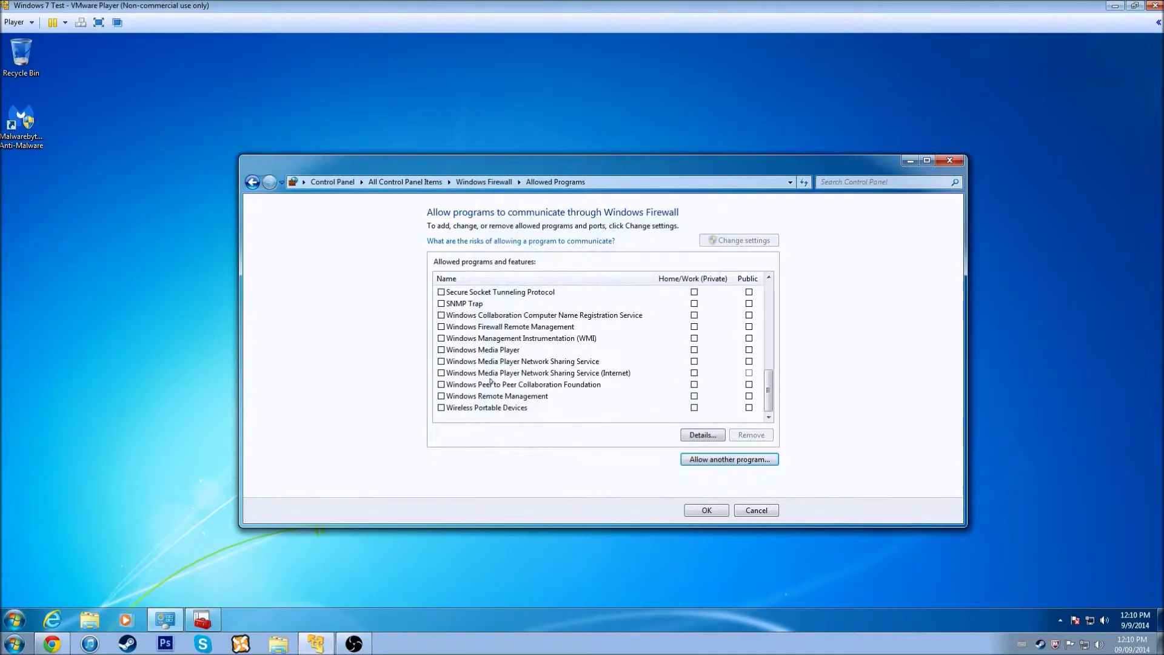
click(479, 304)
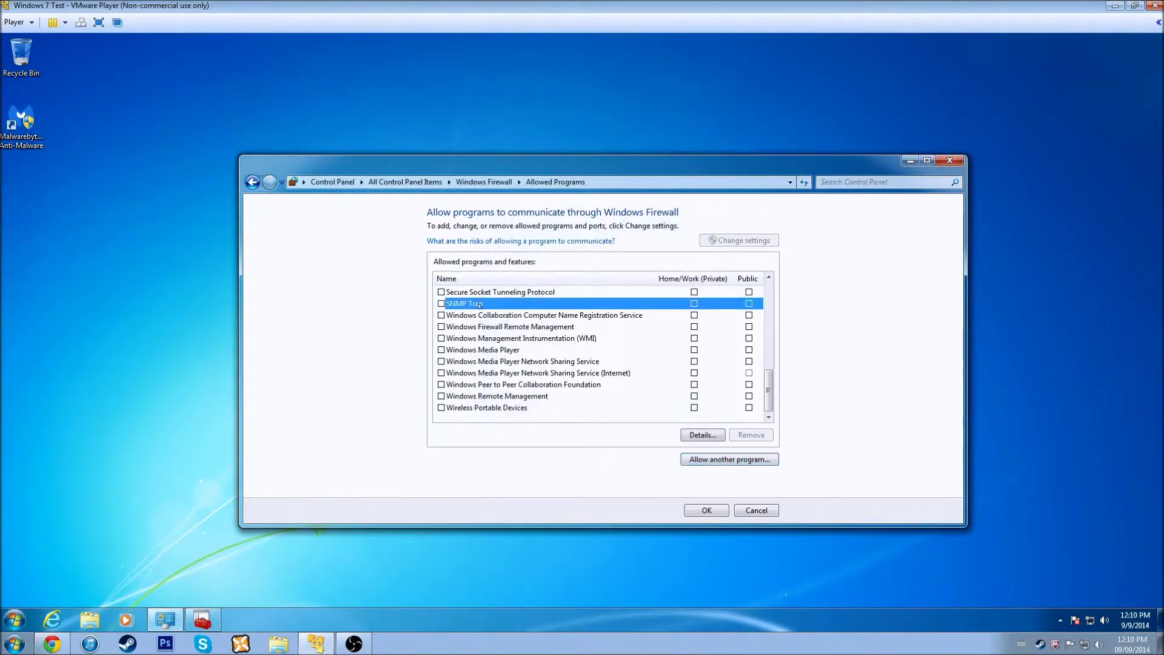
click(702, 439)
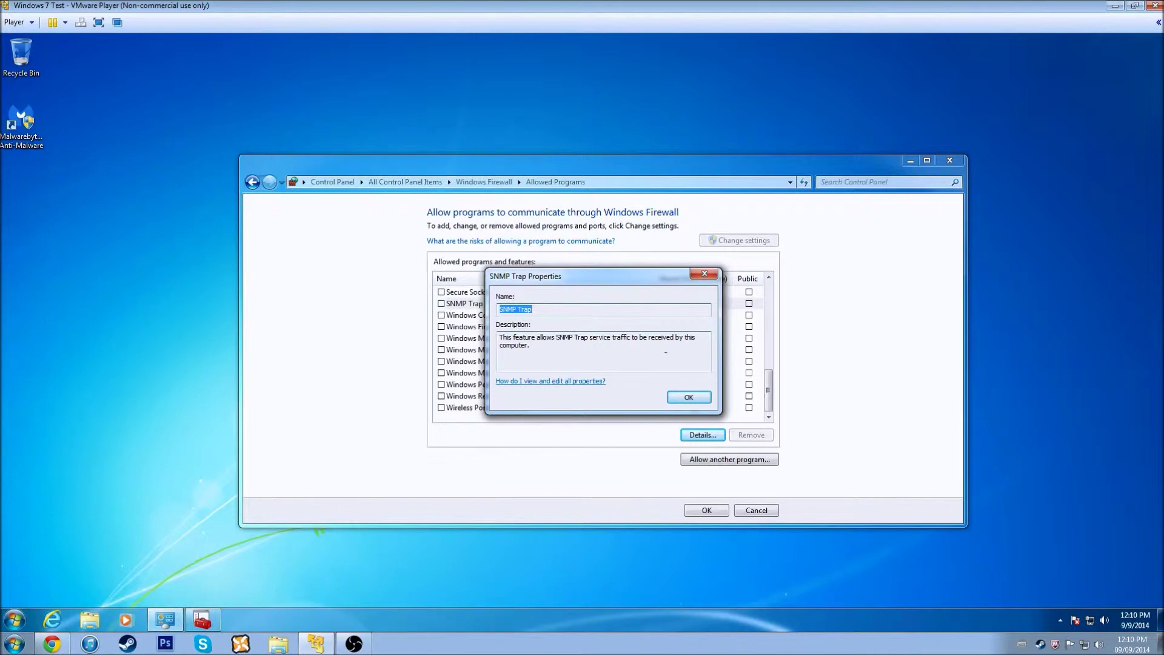
click(710, 274)
click(526, 349)
click(720, 435)
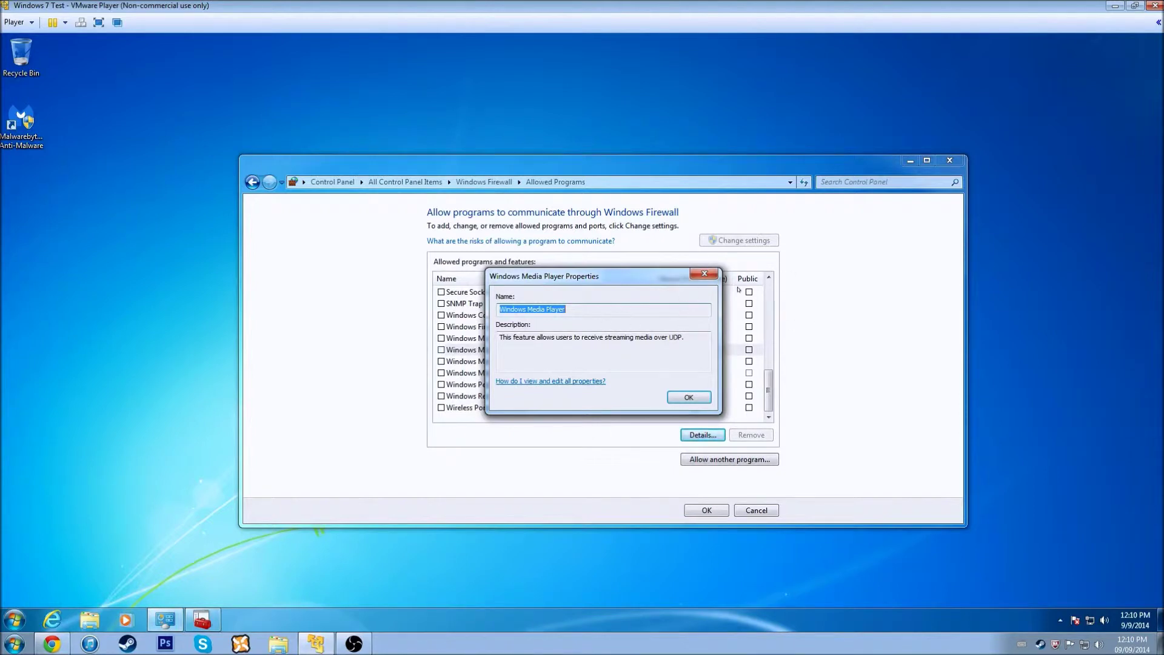
click(705, 273)
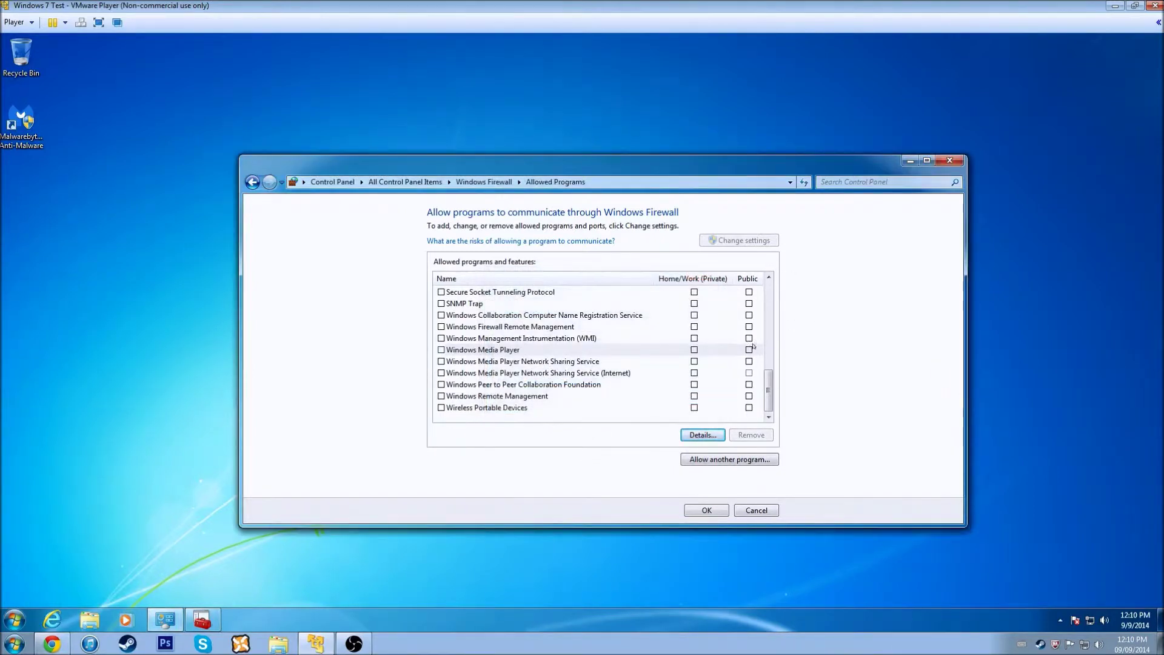
mouse_move(768, 390)
mouse_down()
mouse_move(766, 282)
mouse_move(768, 371)
mouse_up()
click(252, 182)
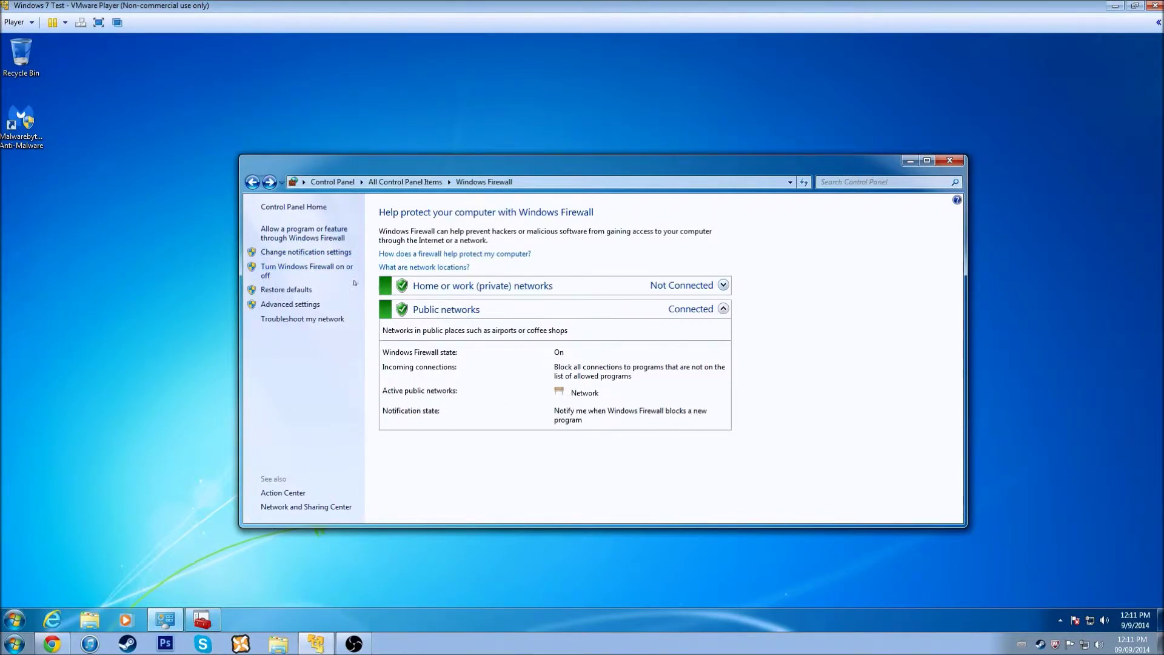
Toggle home/work firewall off/on and Block all incoming connections, then leave without saving.
click(306, 252)
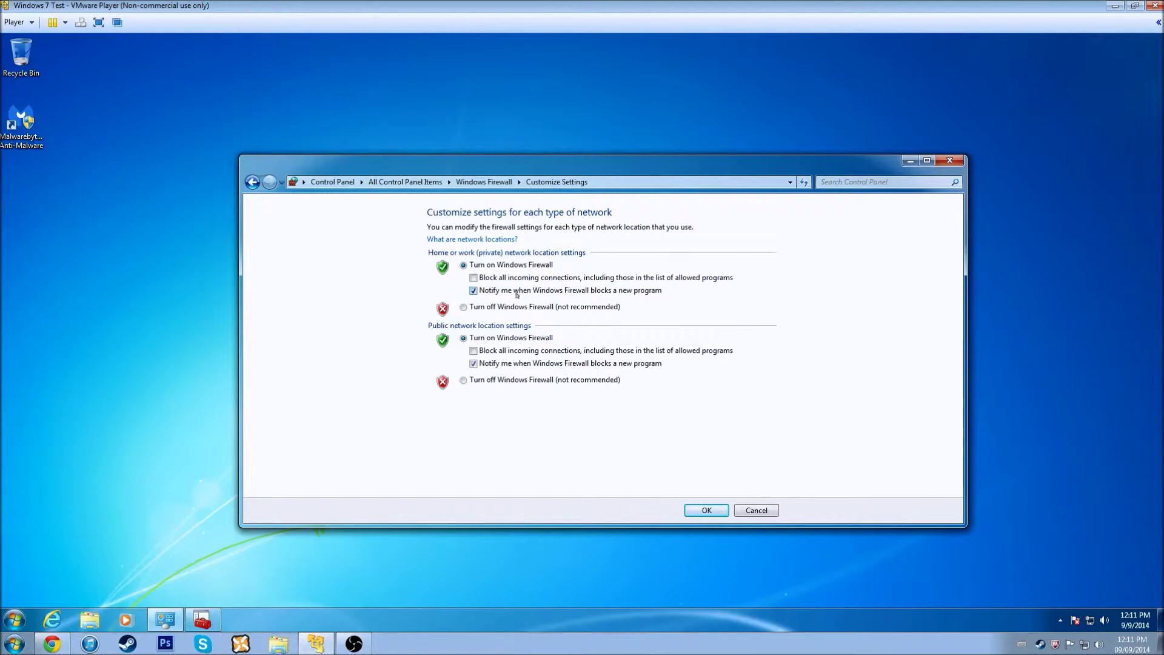
click(464, 308)
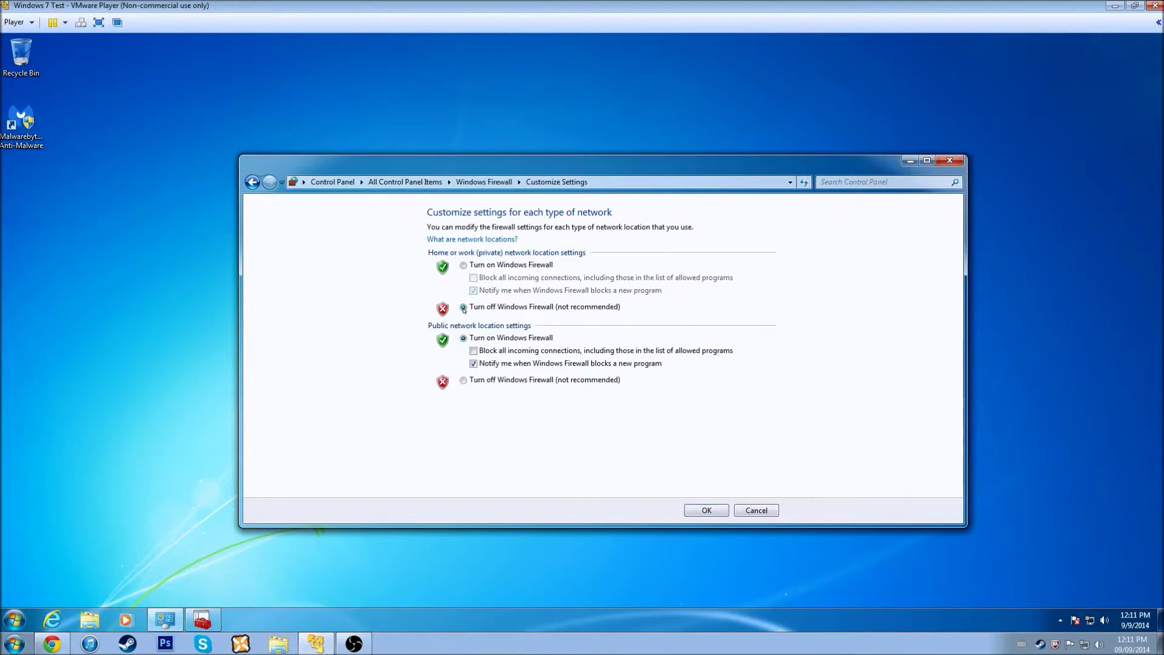
click(463, 266)
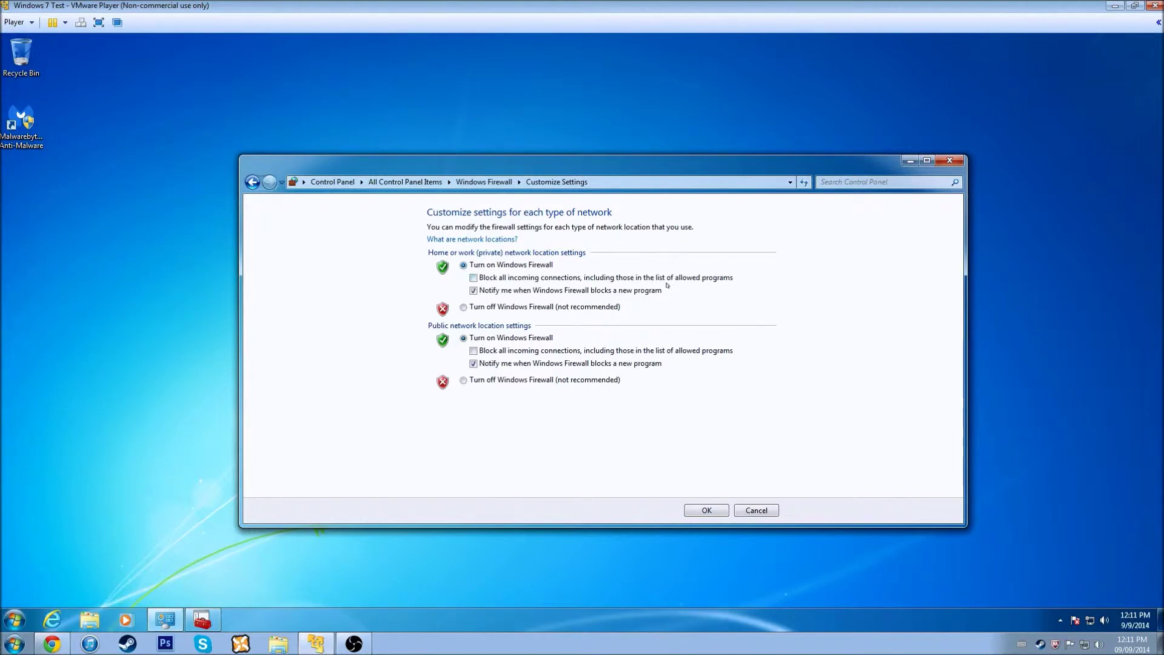
click(477, 279)
click(474, 278)
click(484, 182)
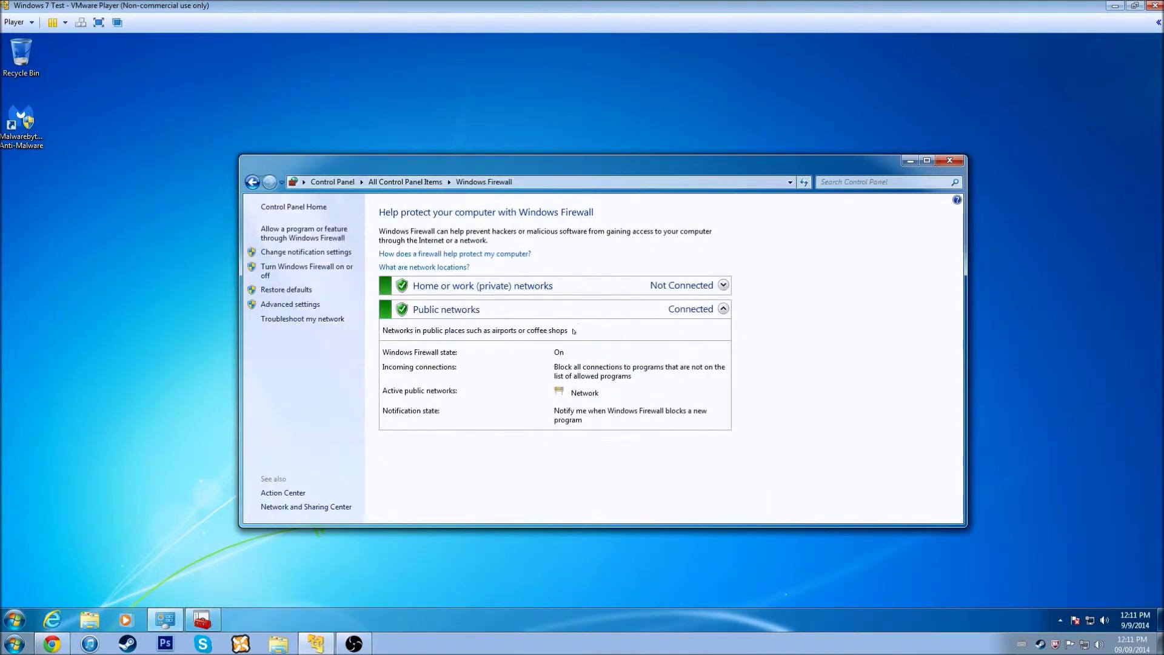
click(723, 286)
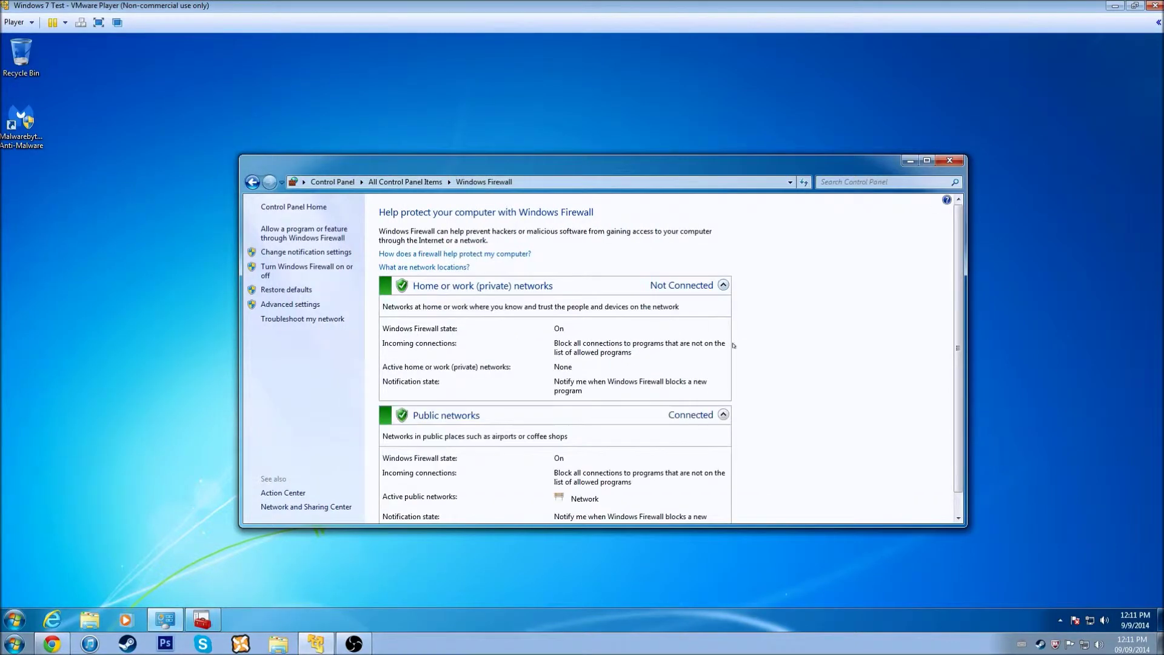
click(314, 269)
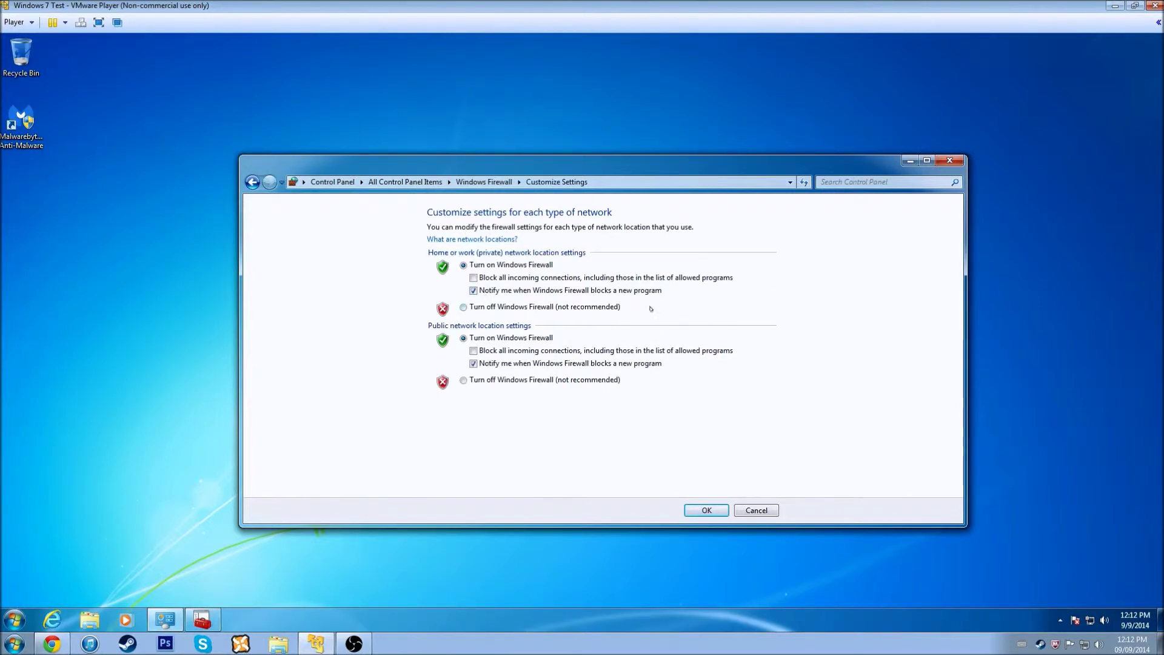
click(524, 307)
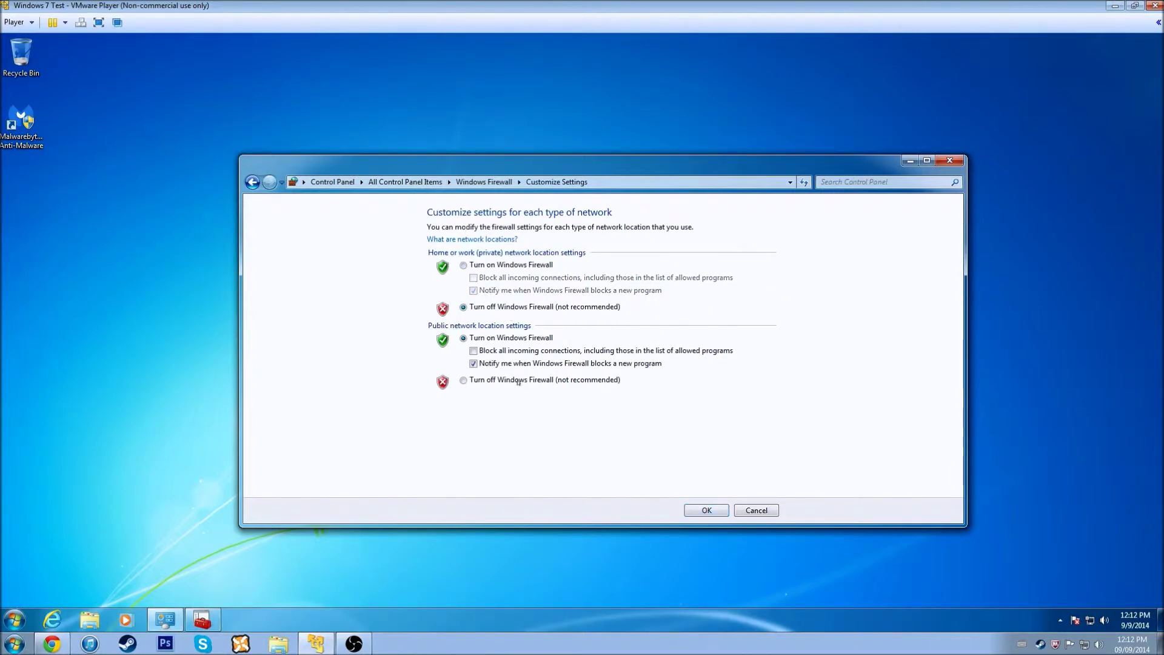
click(518, 381)
click(530, 265)
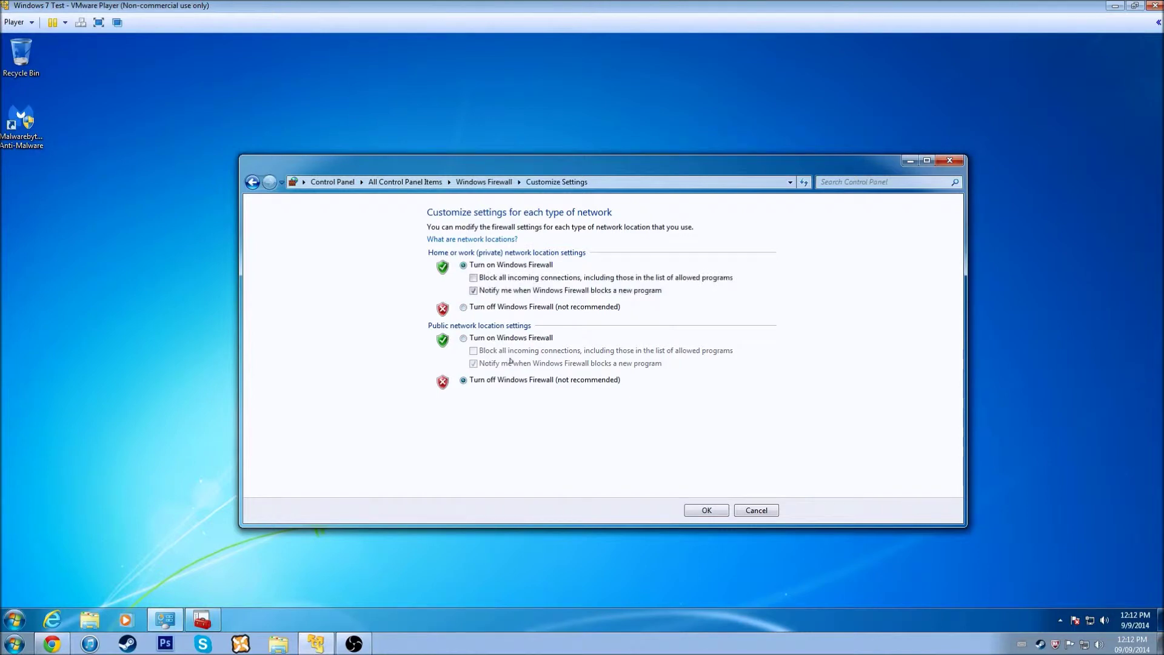
click(515, 338)
click(253, 182)
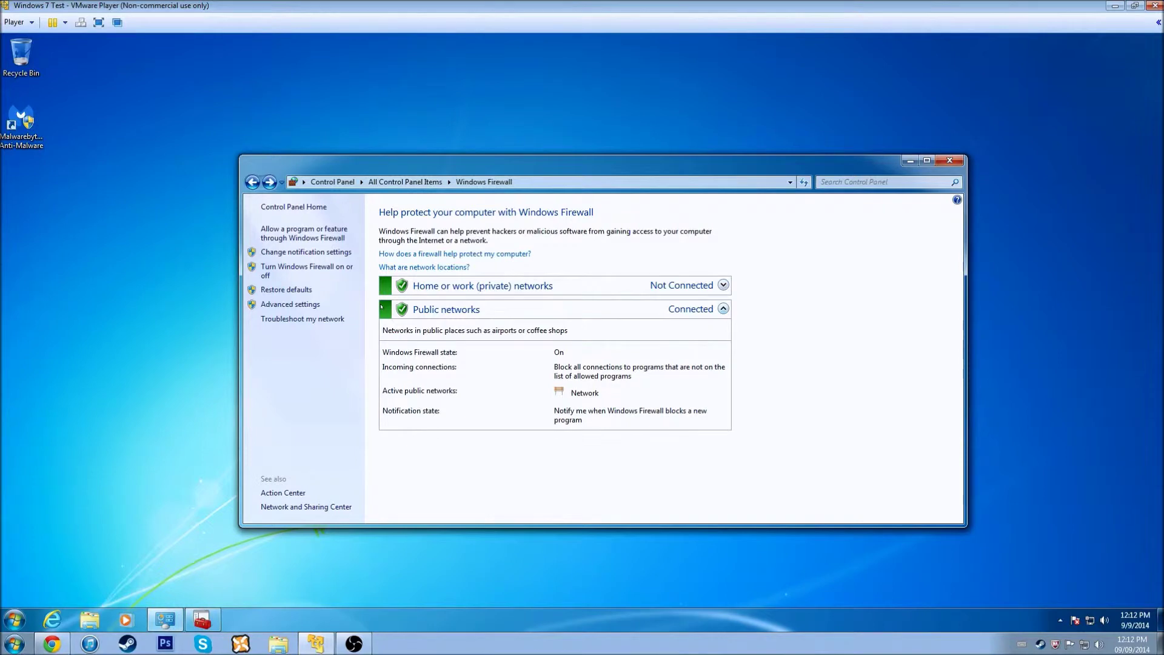
click(296, 290)
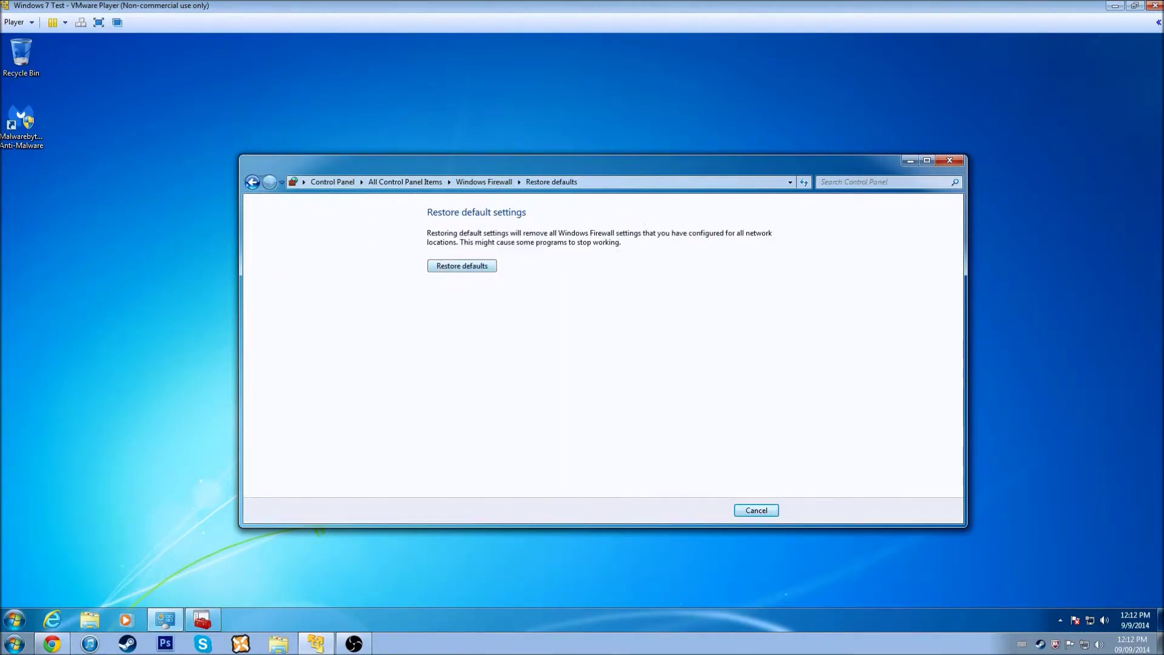
click(252, 182)
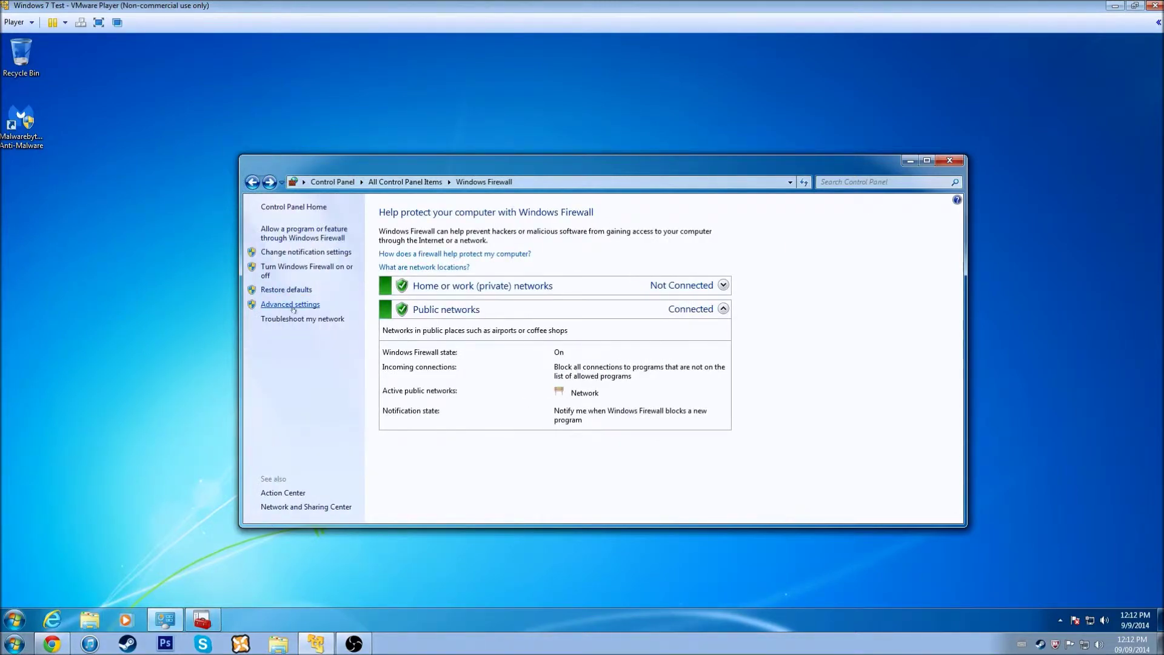
Open Advanced settings and maximize the Windows Firewall with Advanced Security console.
click(293, 305)
mouse_move(209, 619)
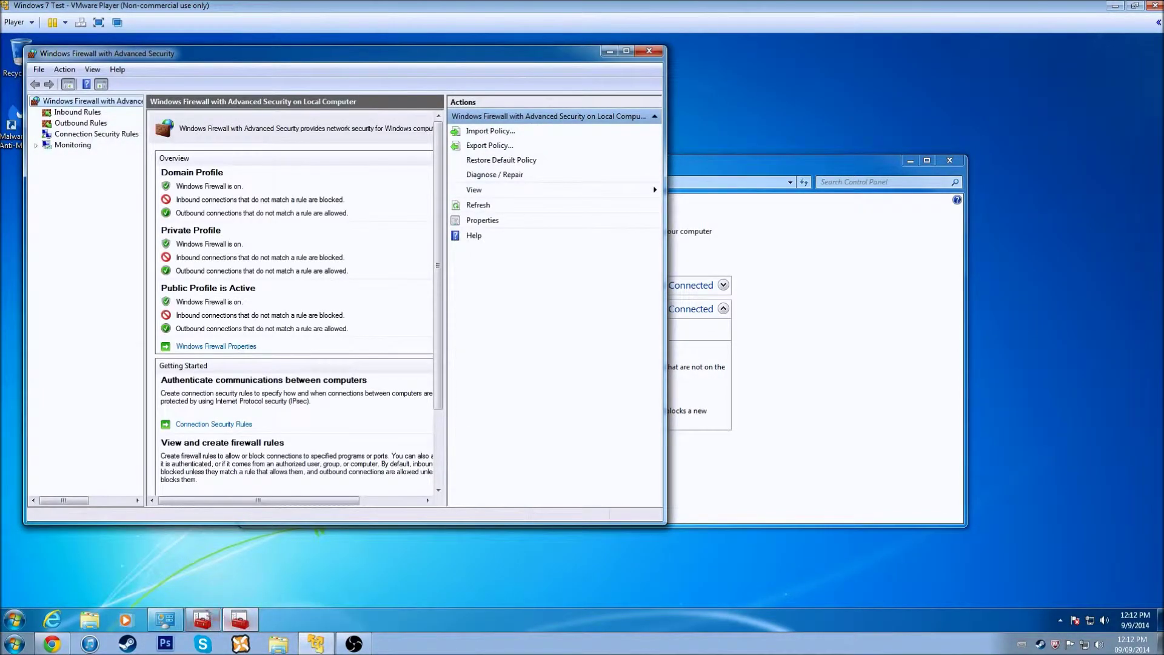
click(14, 619)
text(firewall)
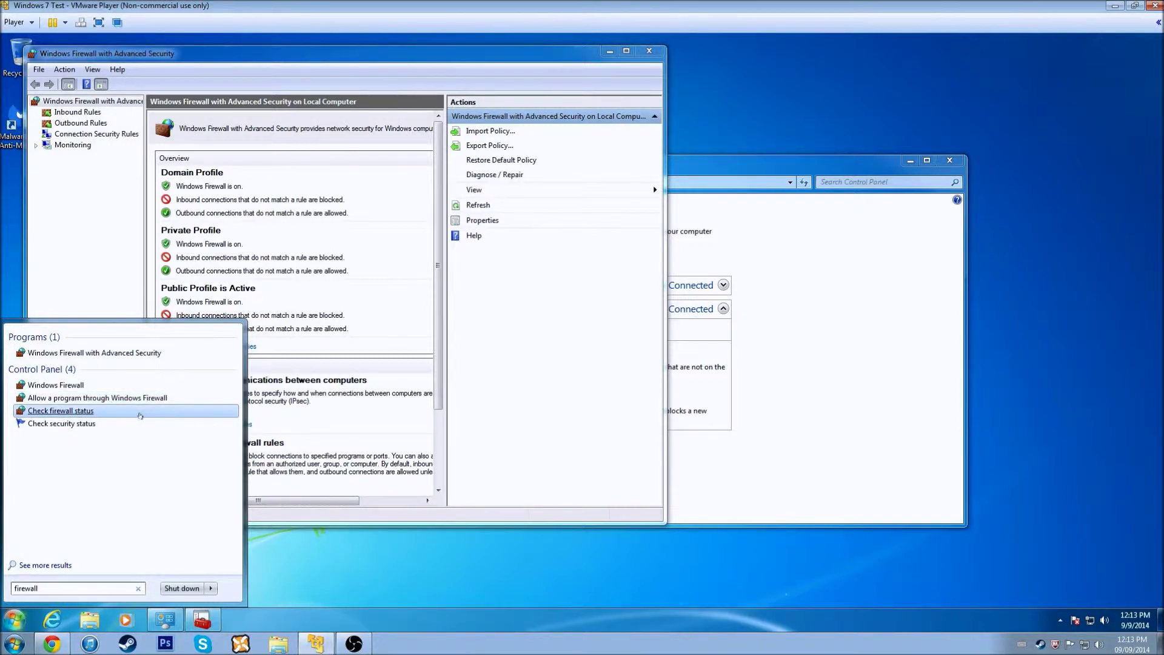
click(139, 413)
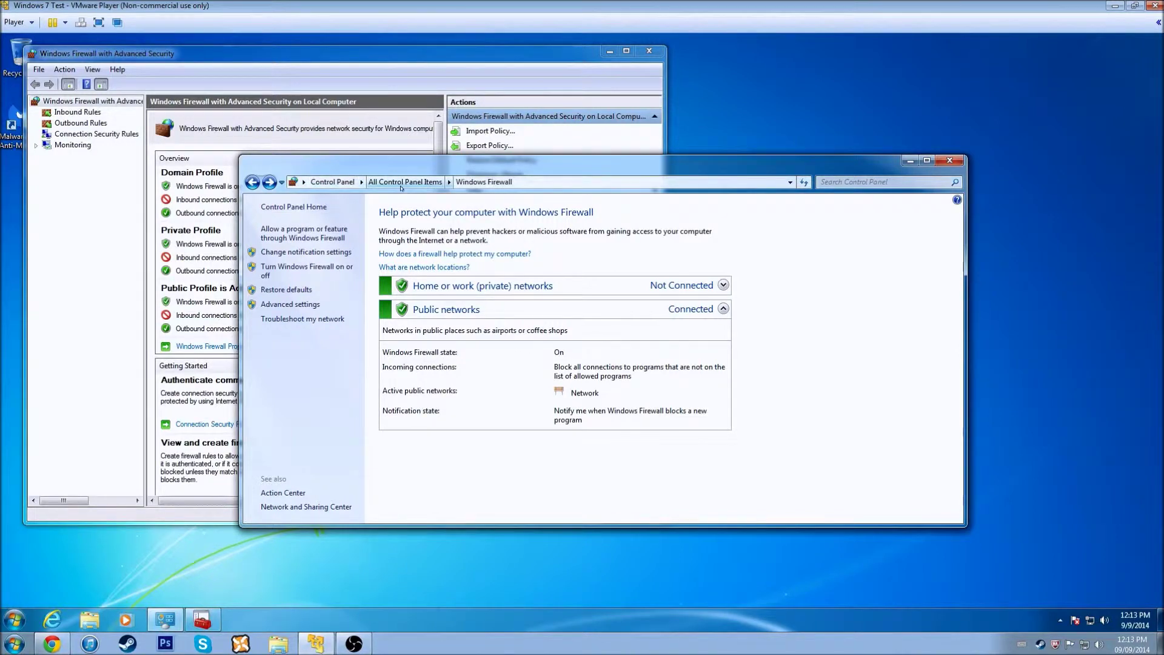
click(342, 65)
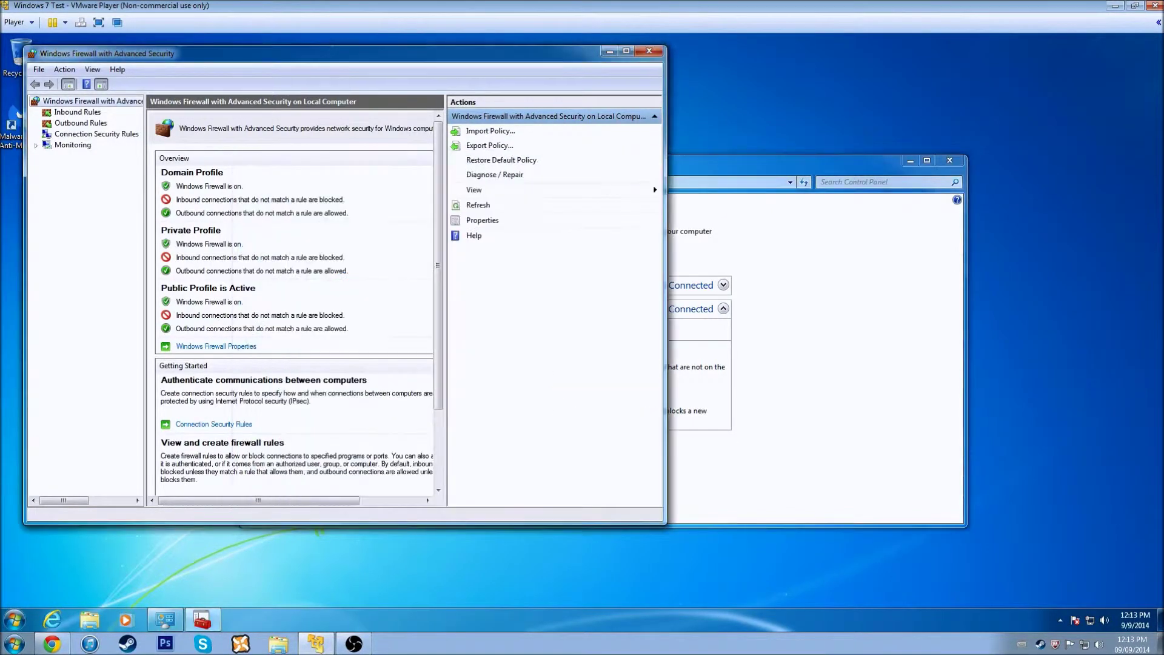
double_click(185, 53)
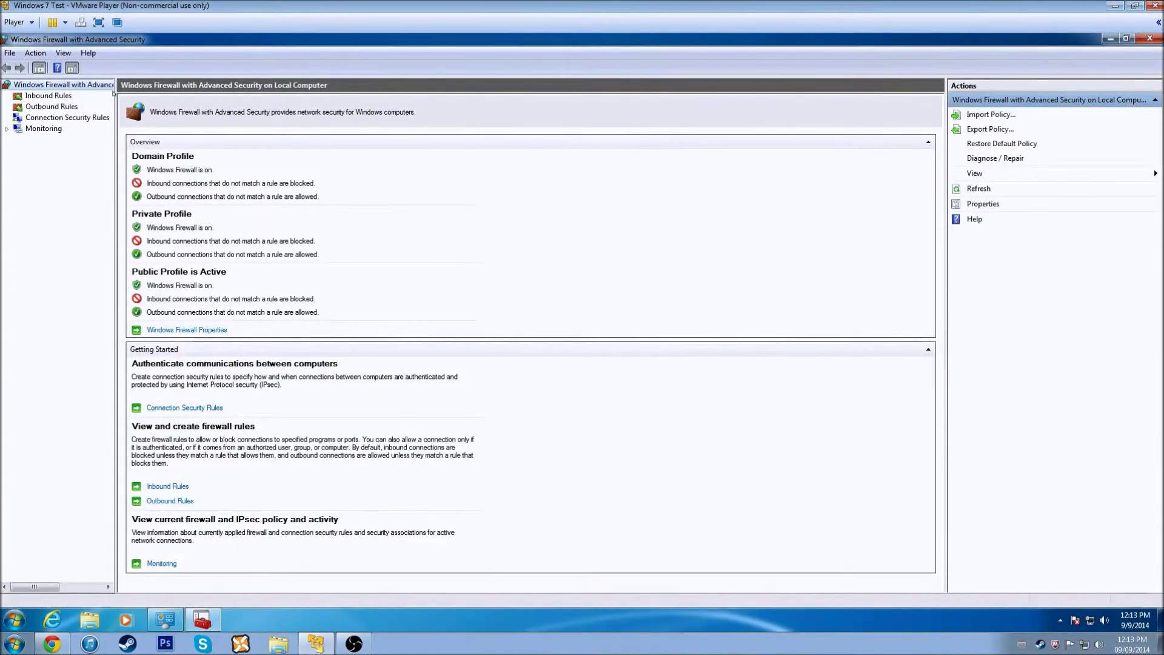
Widen the tree pane and open Properties from the root firewall node's context menu.
drag(116, 94, 168, 94)
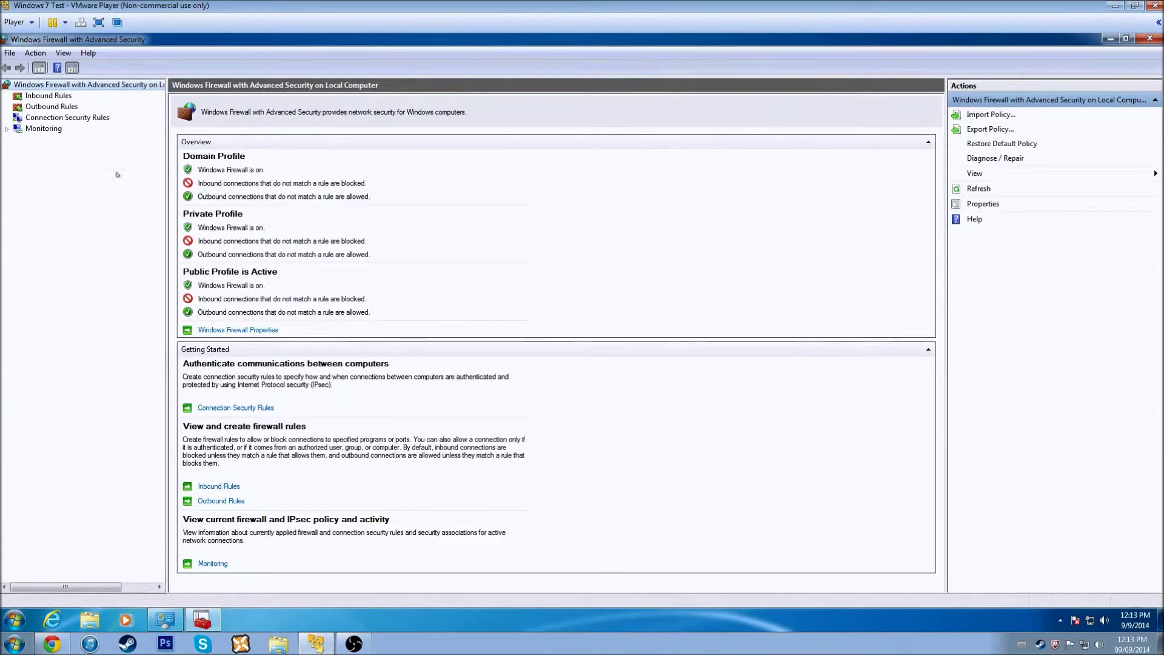
right_click(60, 87)
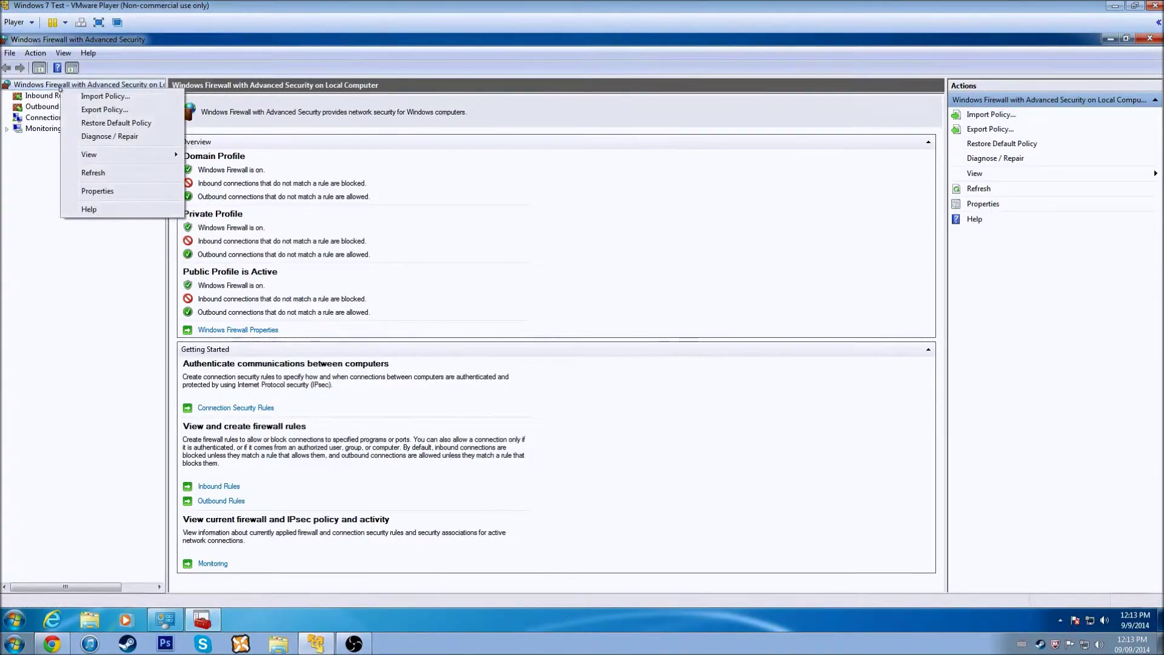
key(Down)
key(Down)
key(Down)
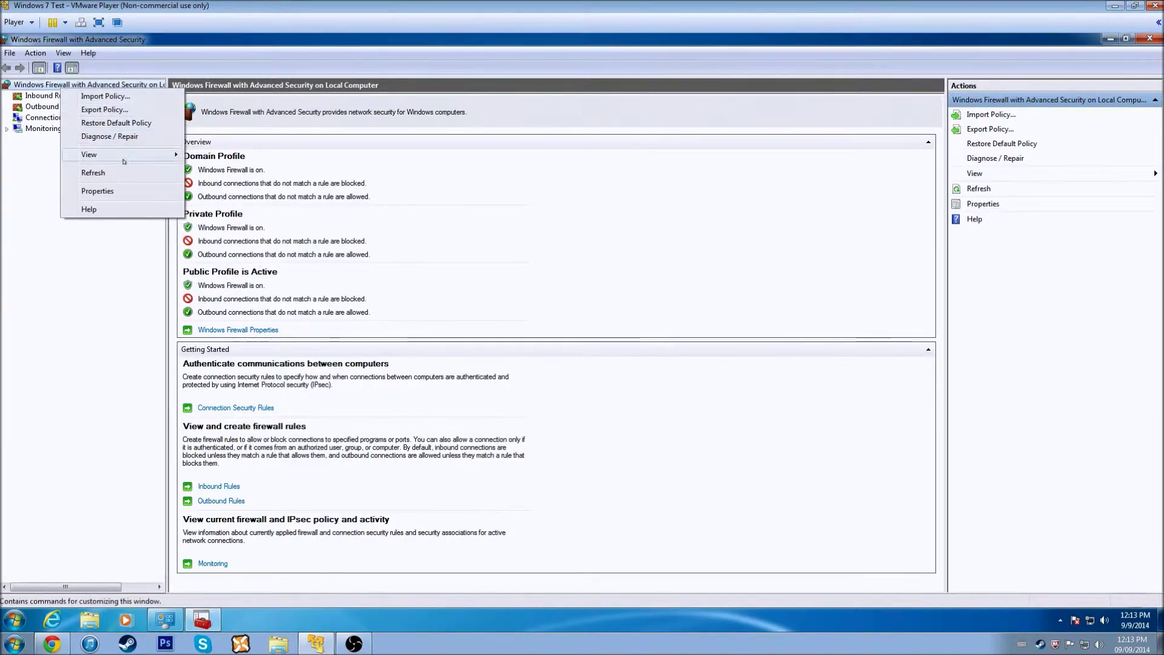
click(97, 191)
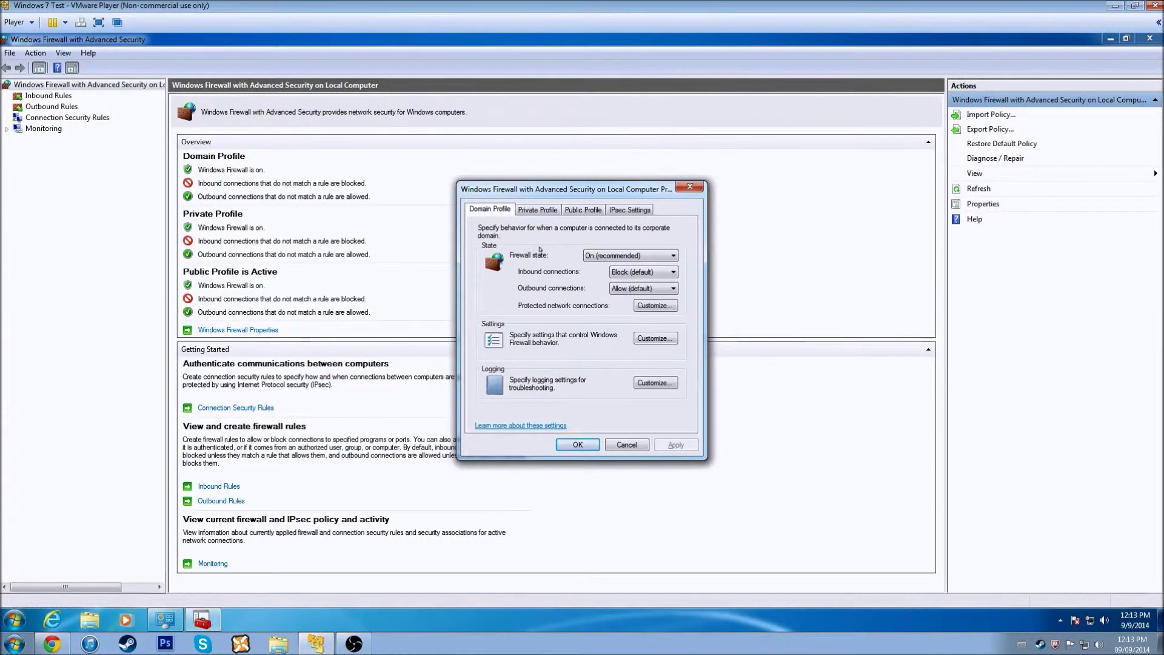
Review the profile tabs; keep Domain state On, inbound Block, outbound Allow.
click(536, 210)
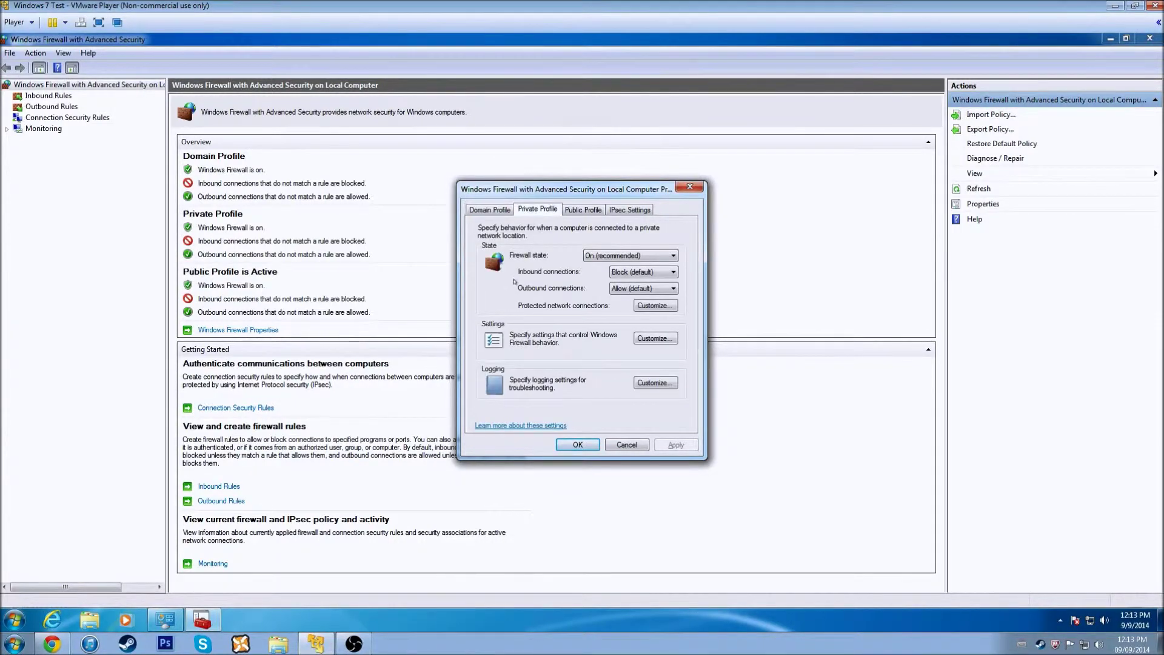
click(591, 212)
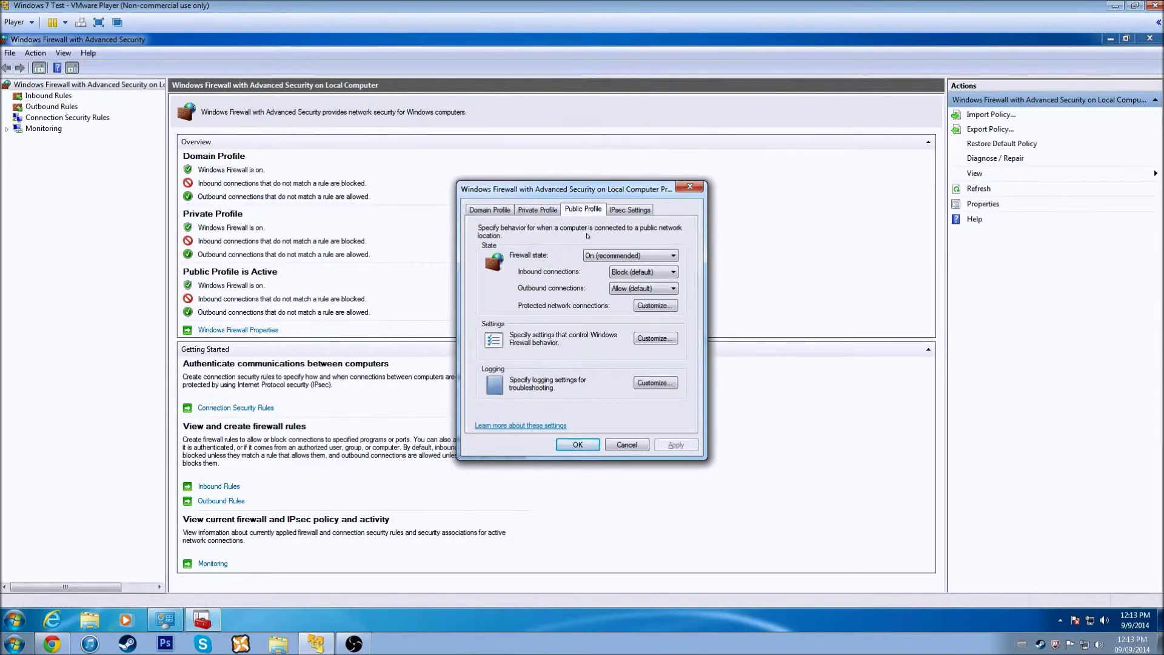
click(490, 209)
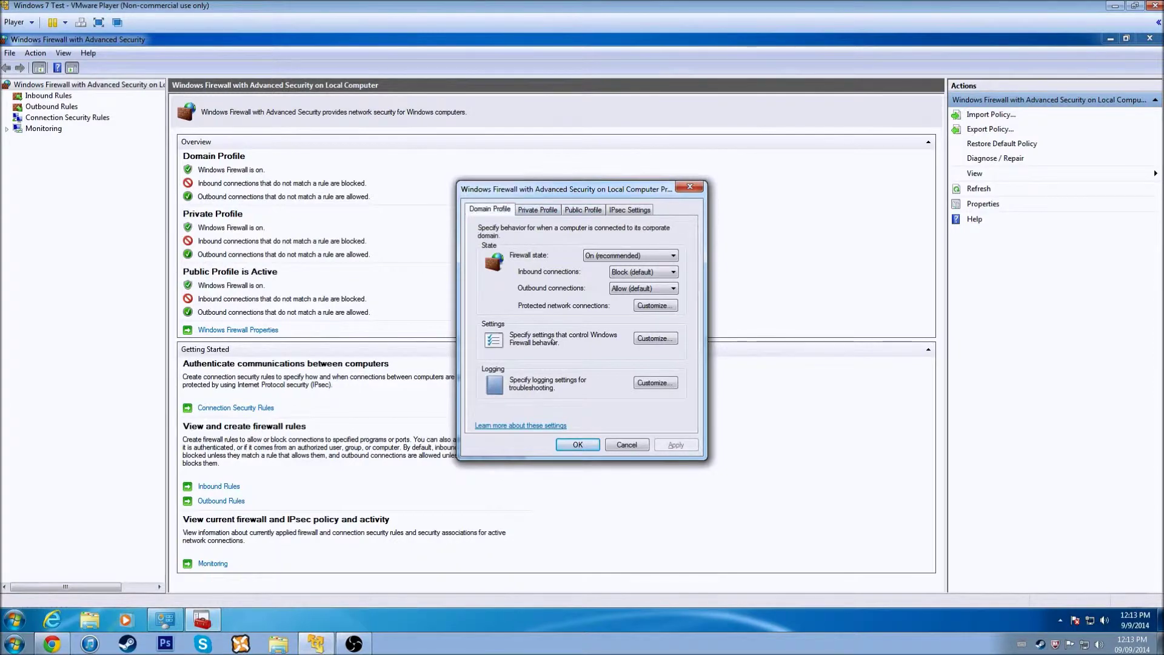
click(615, 255)
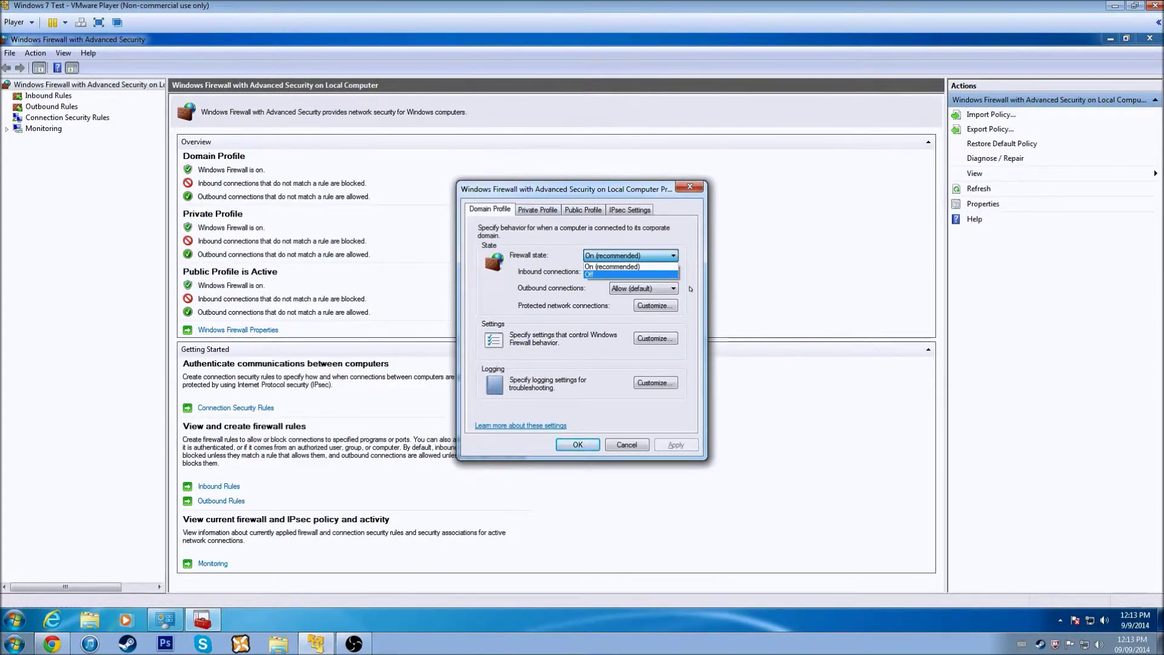
click(672, 255)
click(660, 257)
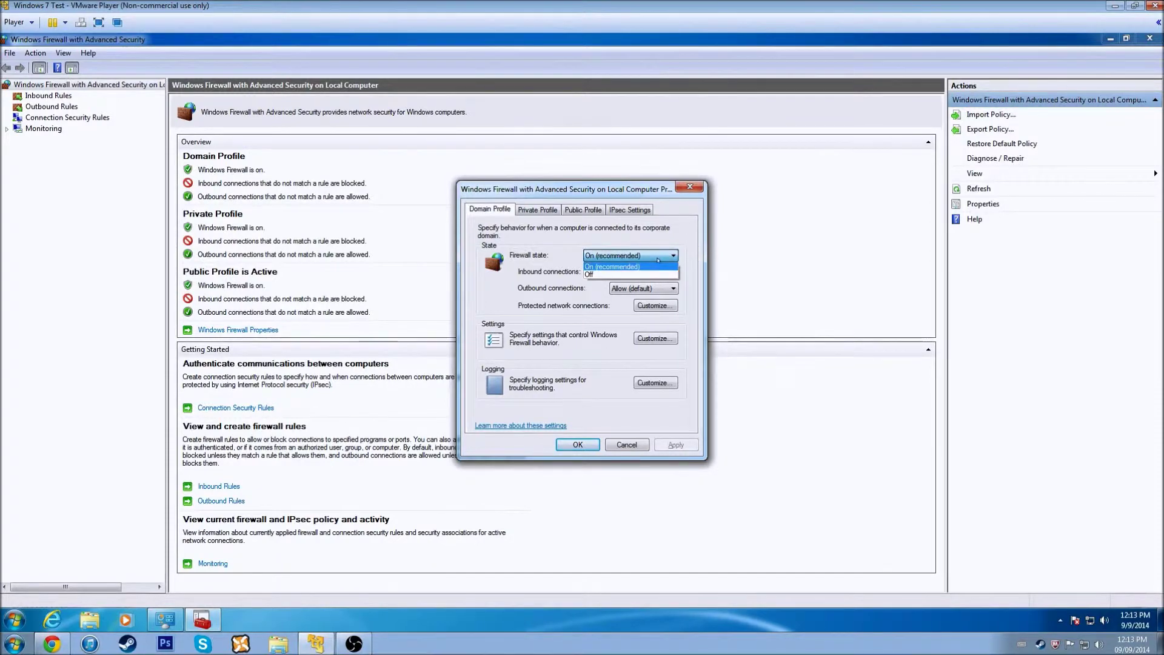
click(635, 267)
click(660, 272)
click(658, 280)
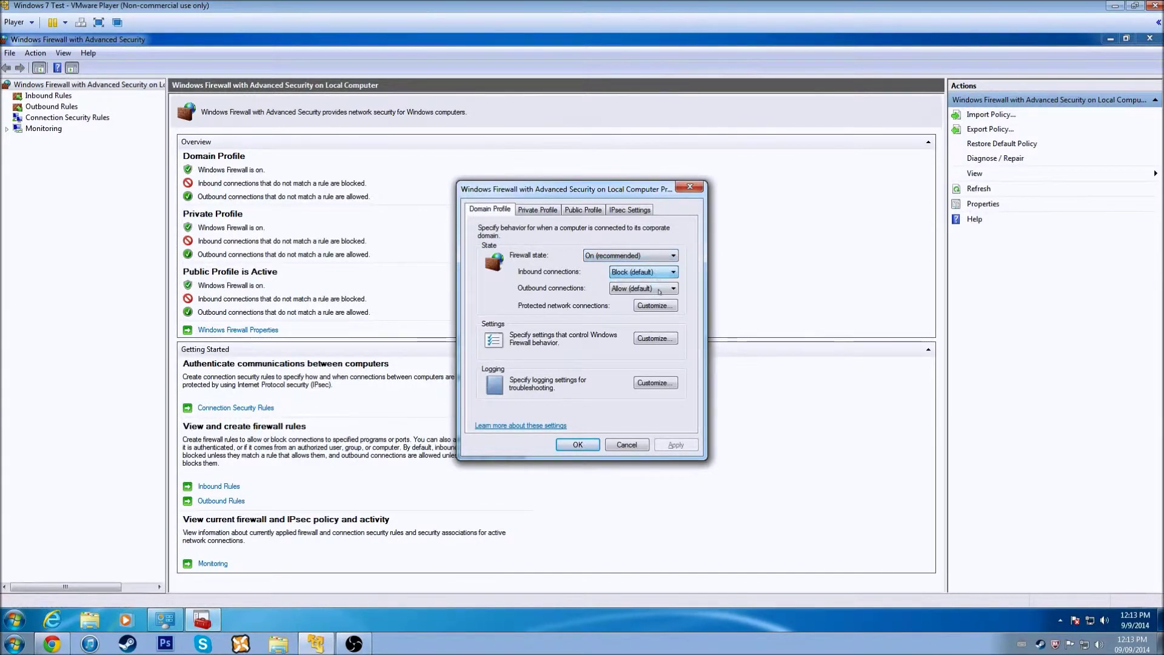
click(660, 290)
click(688, 280)
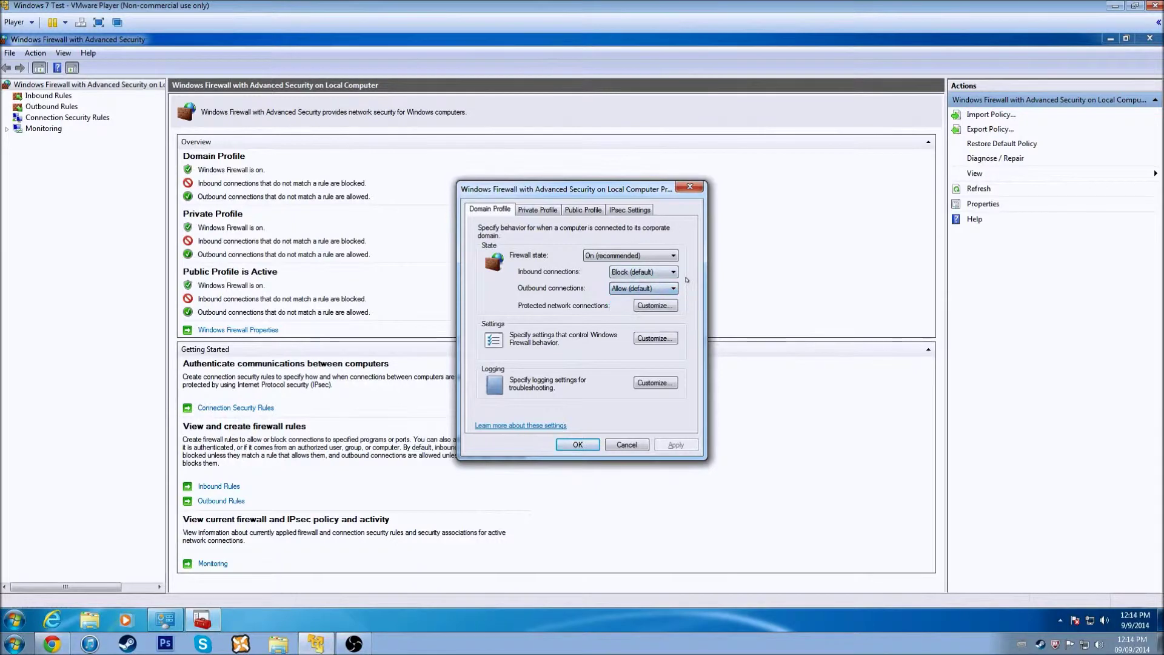
Turn the Domain profile firewall Off and back On, keeping inbound Block and outbound Allow.
click(644, 255)
click(626, 275)
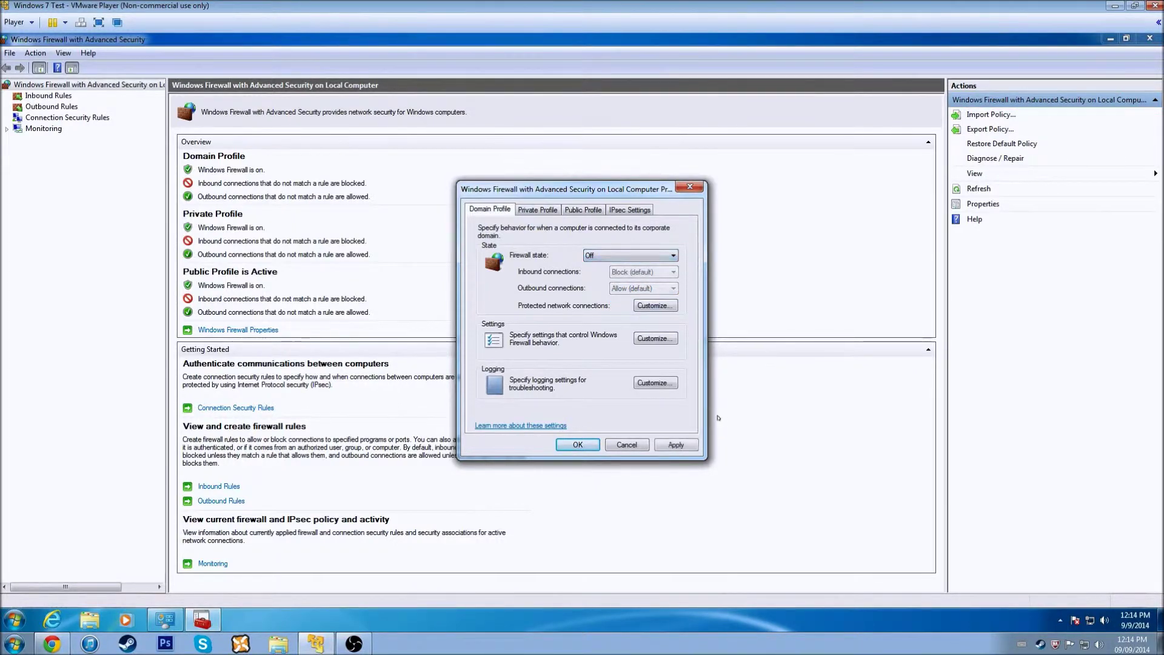
click(625, 255)
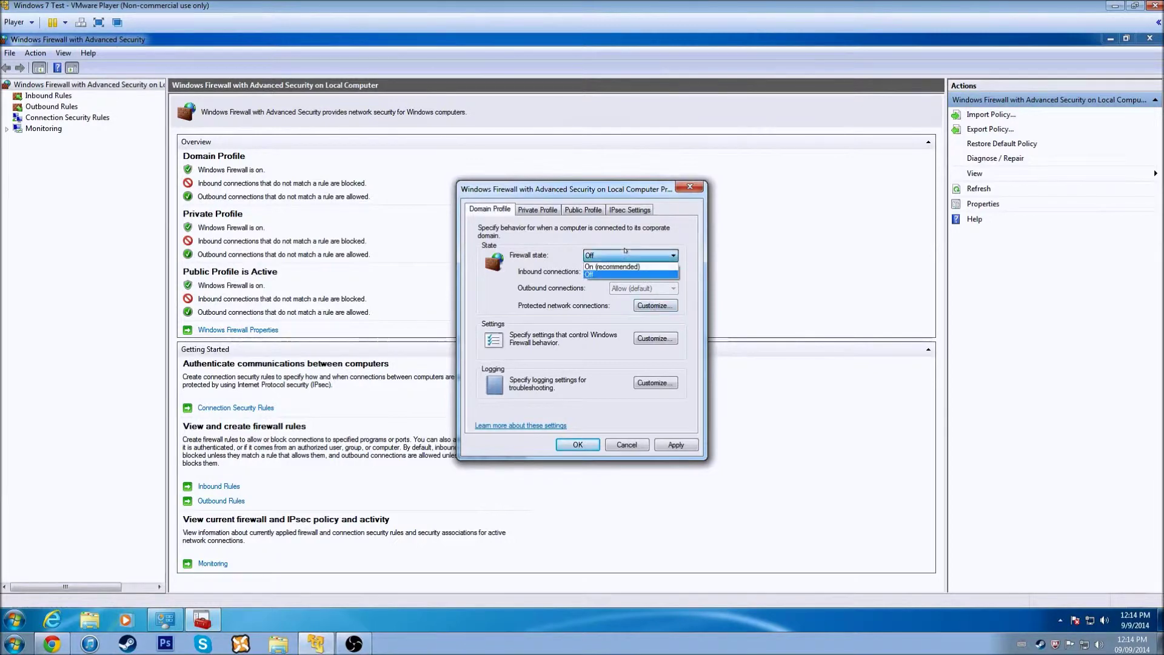
click(617, 267)
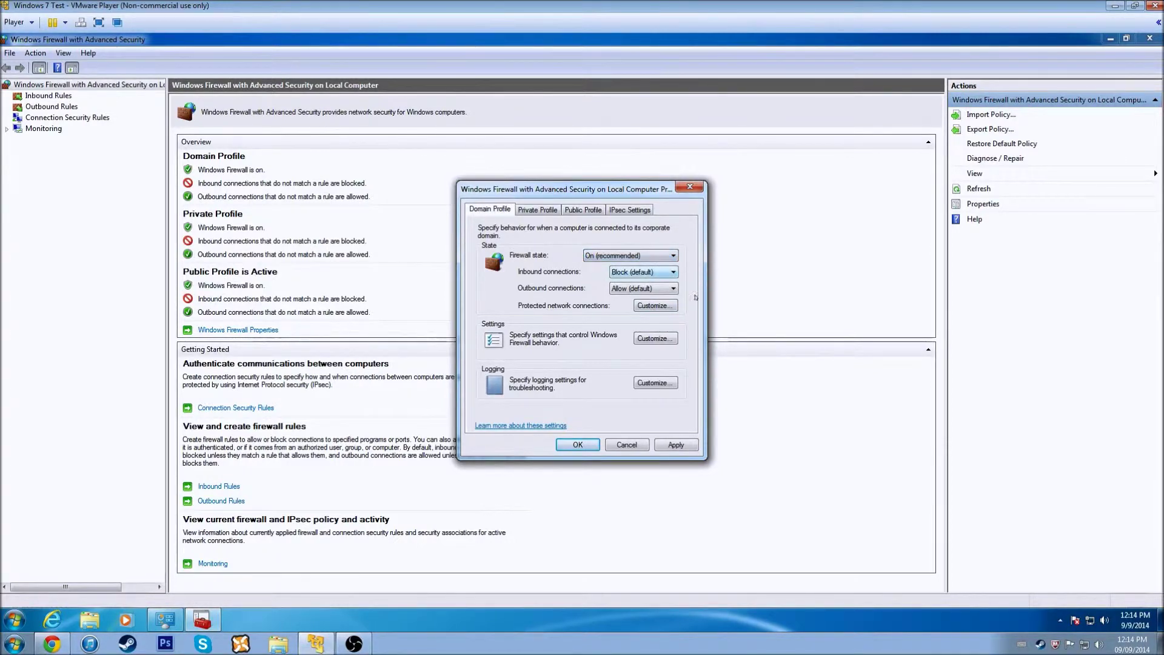
click(655, 292)
click(640, 272)
click(638, 269)
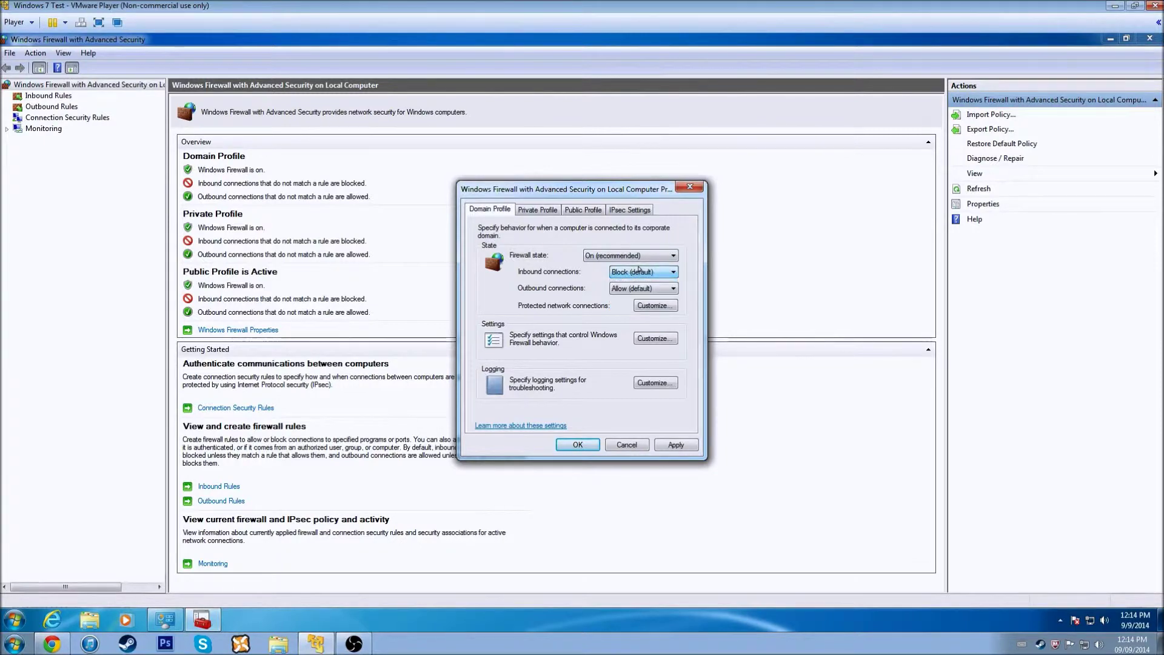
Check Private and Public profiles, leaving inbound Block and outbound Allow, then close Properties.
click(538, 210)
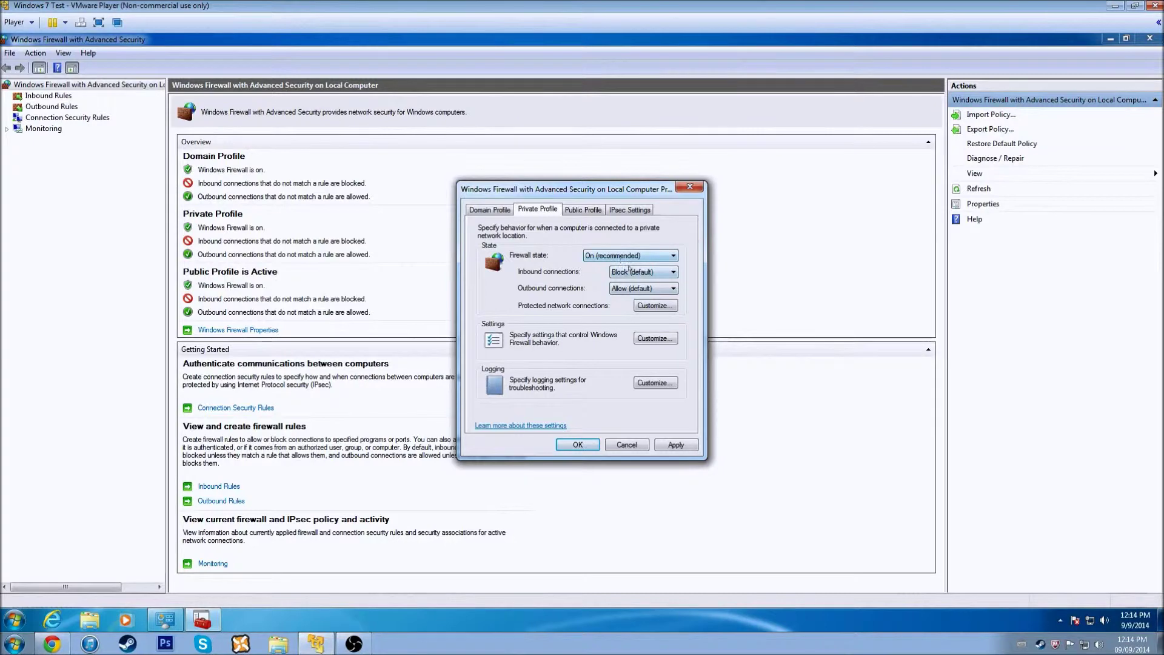
click(584, 209)
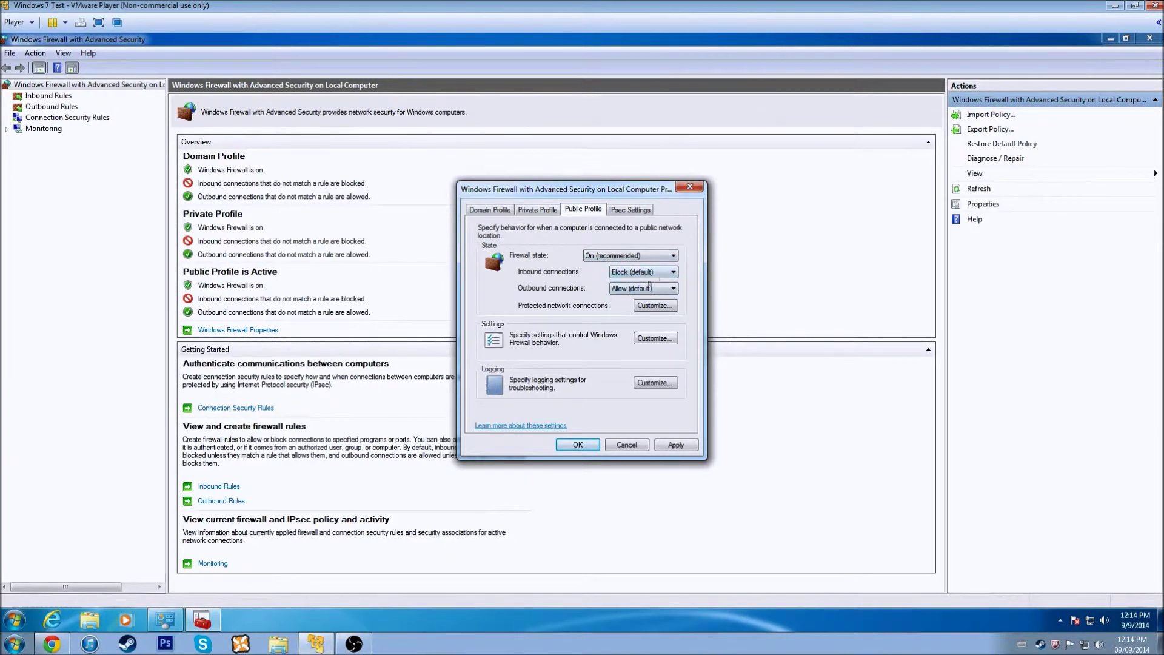
click(633, 270)
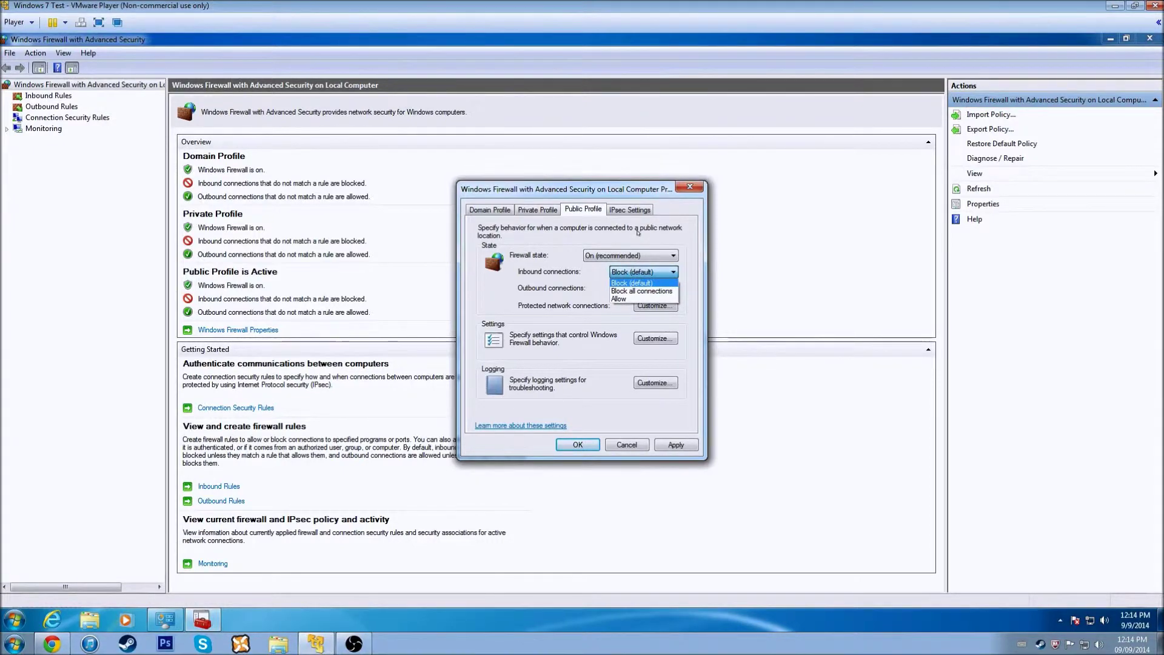
click(634, 283)
click(647, 289)
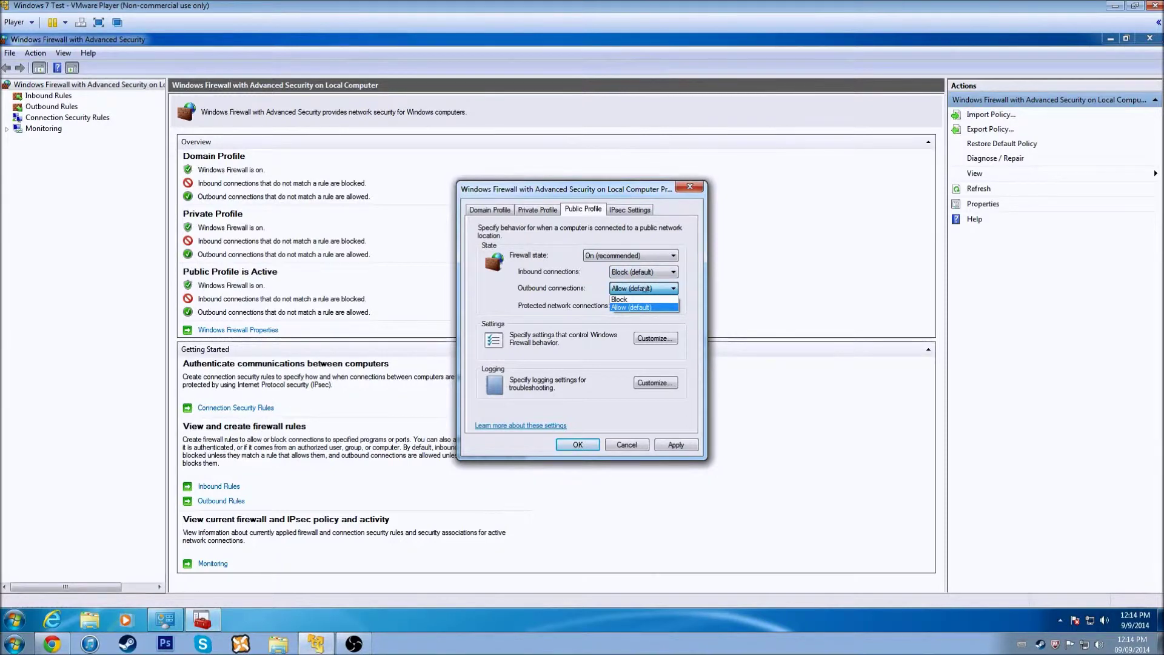
click(645, 289)
click(644, 288)
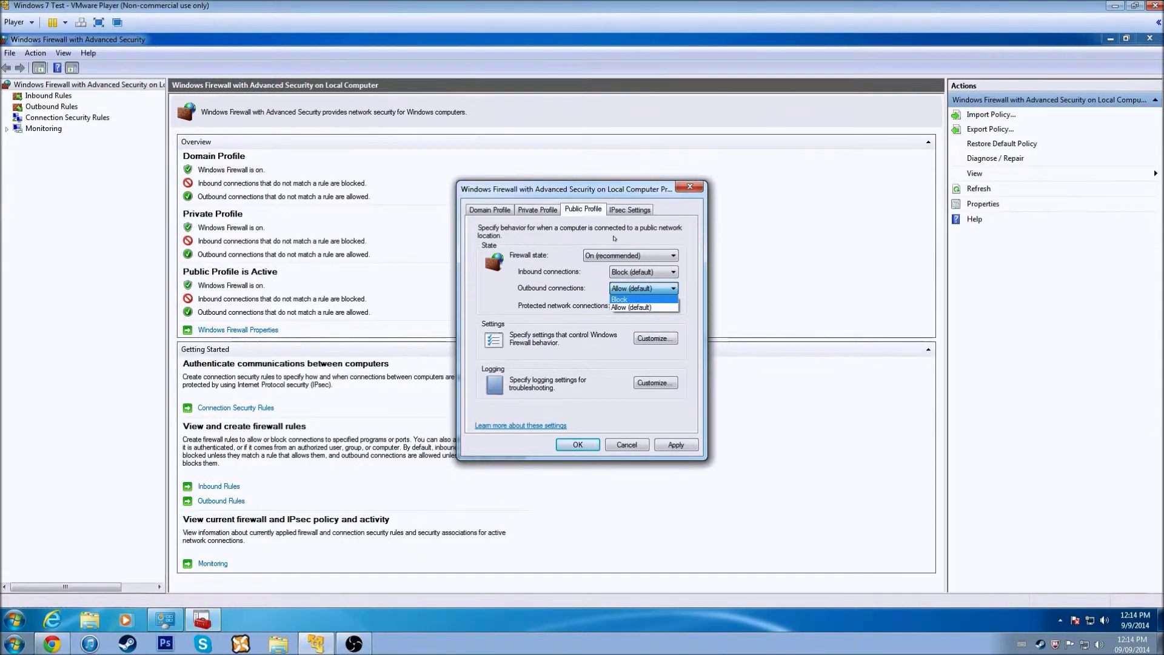
click(615, 238)
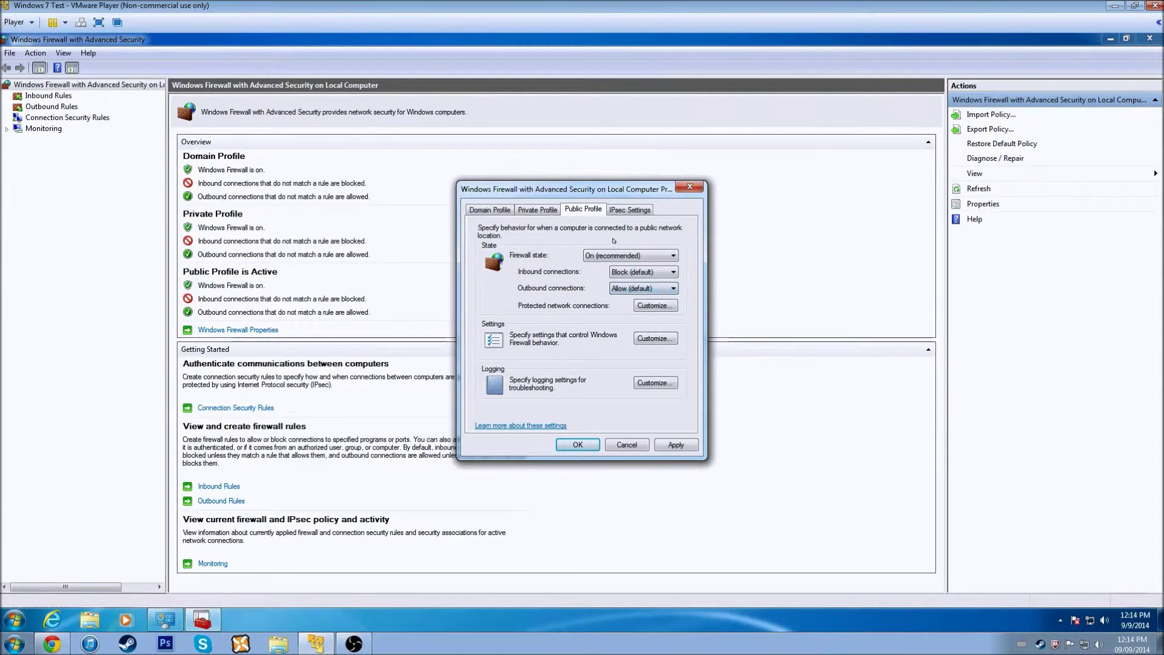
click(537, 209)
click(490, 210)
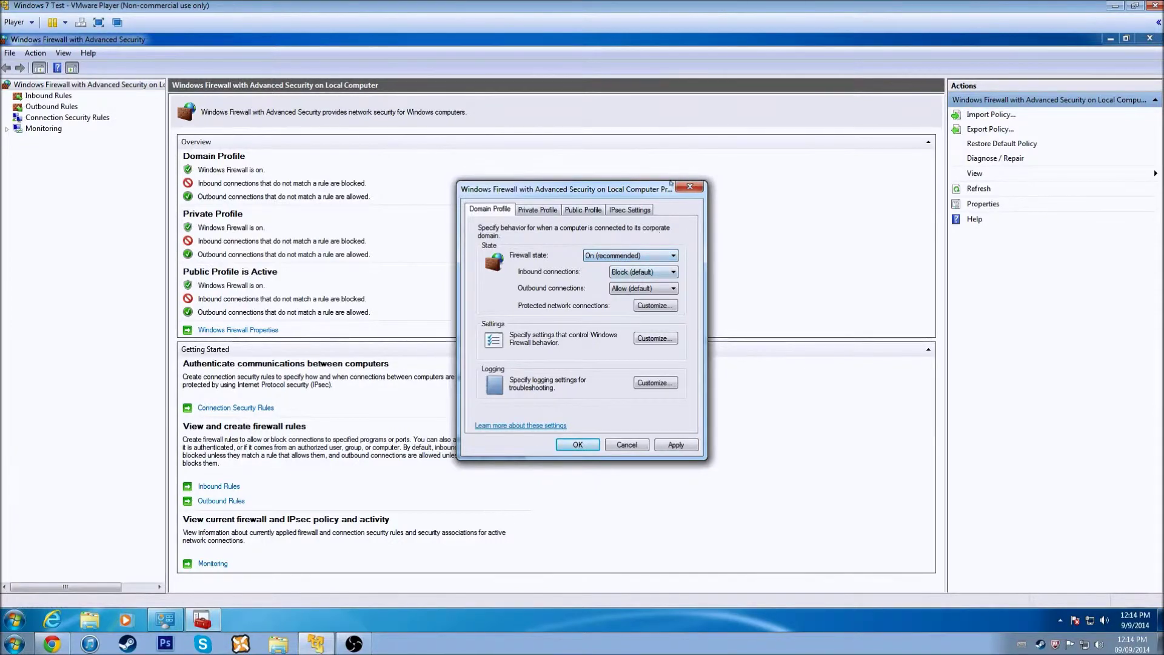
click(689, 186)
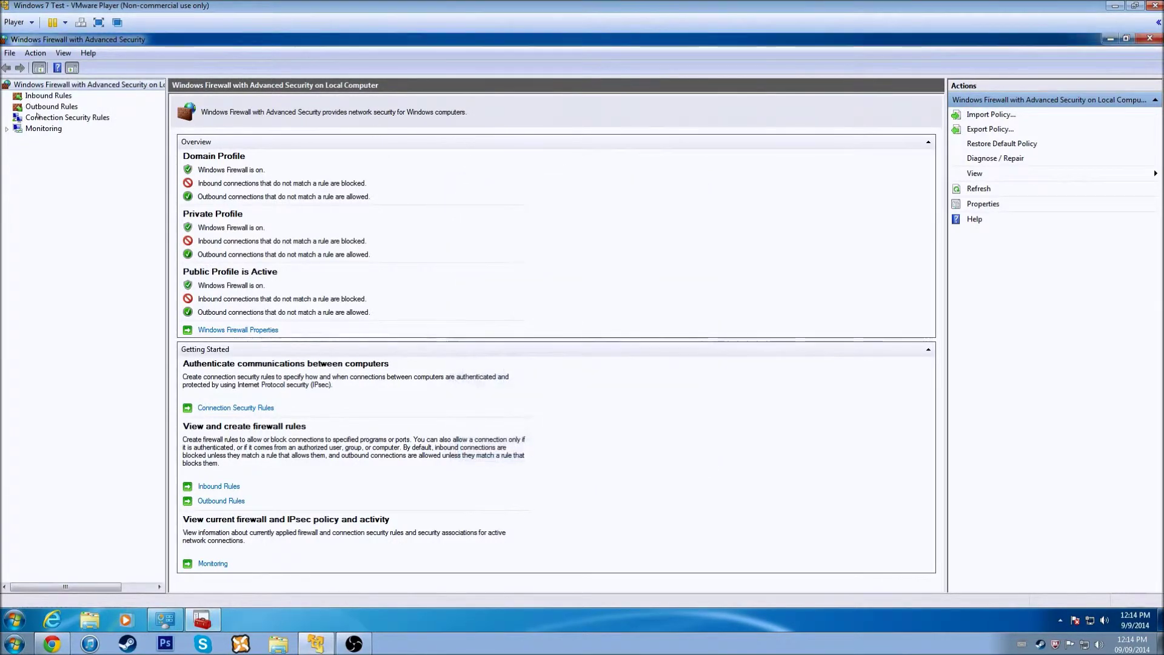
Show Inbound Rules and select the Connect to a Network Projector (WSD-In) rule.
key(Down)
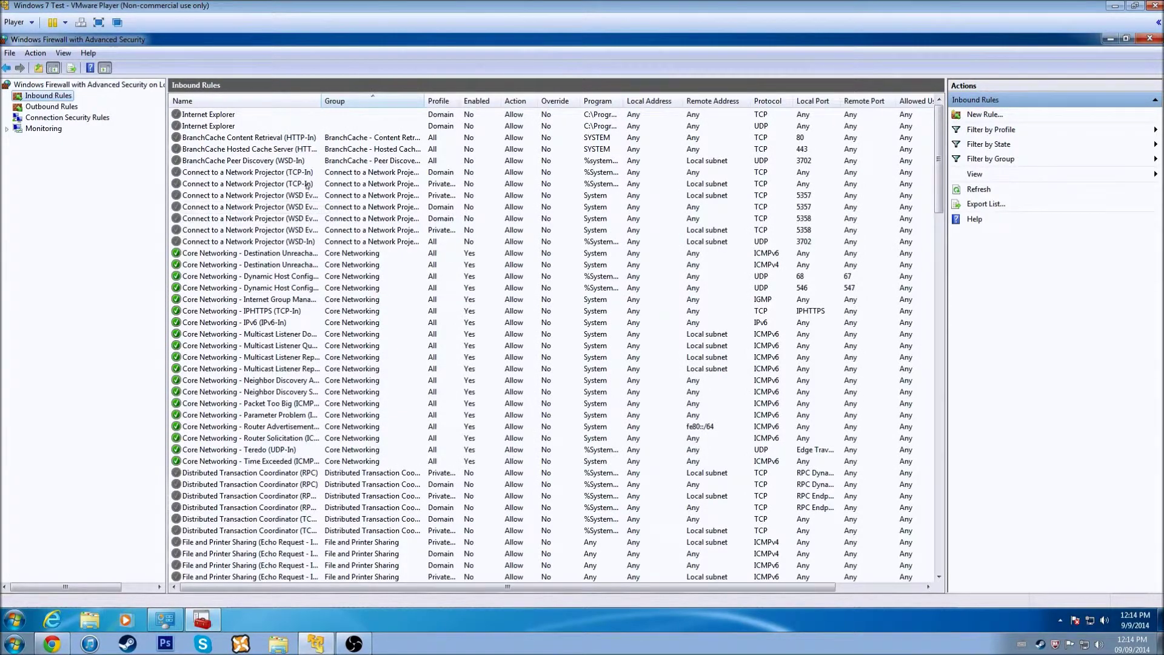
click(282, 241)
scroll(282, 331, down, 11)
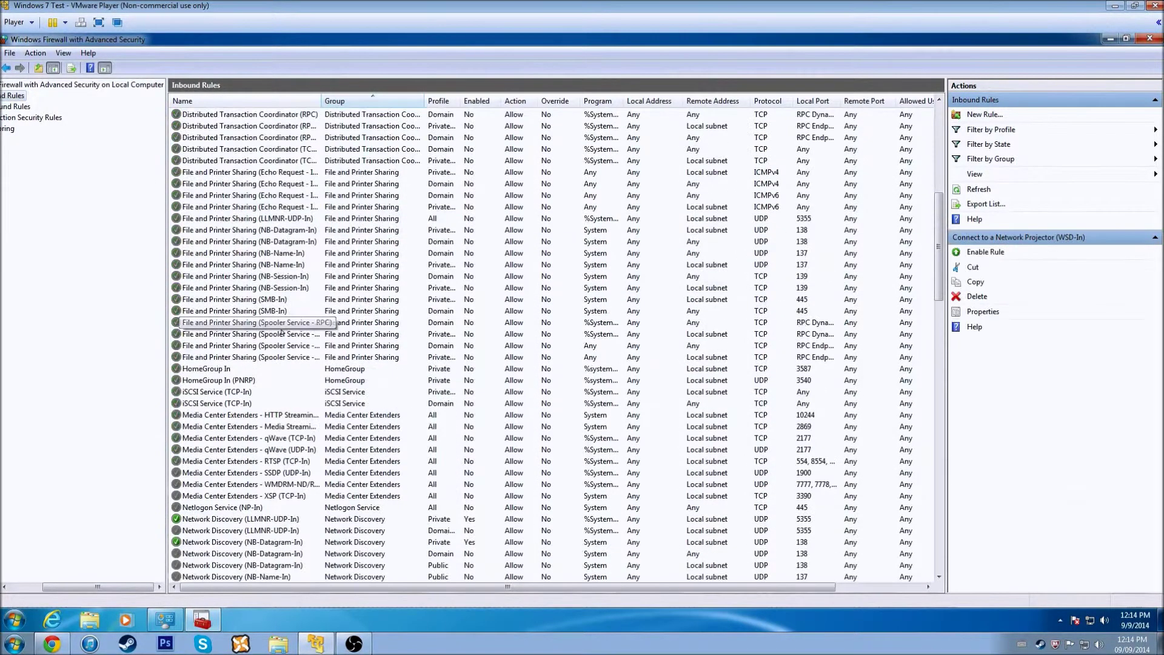
scroll(281, 333, down, 20)
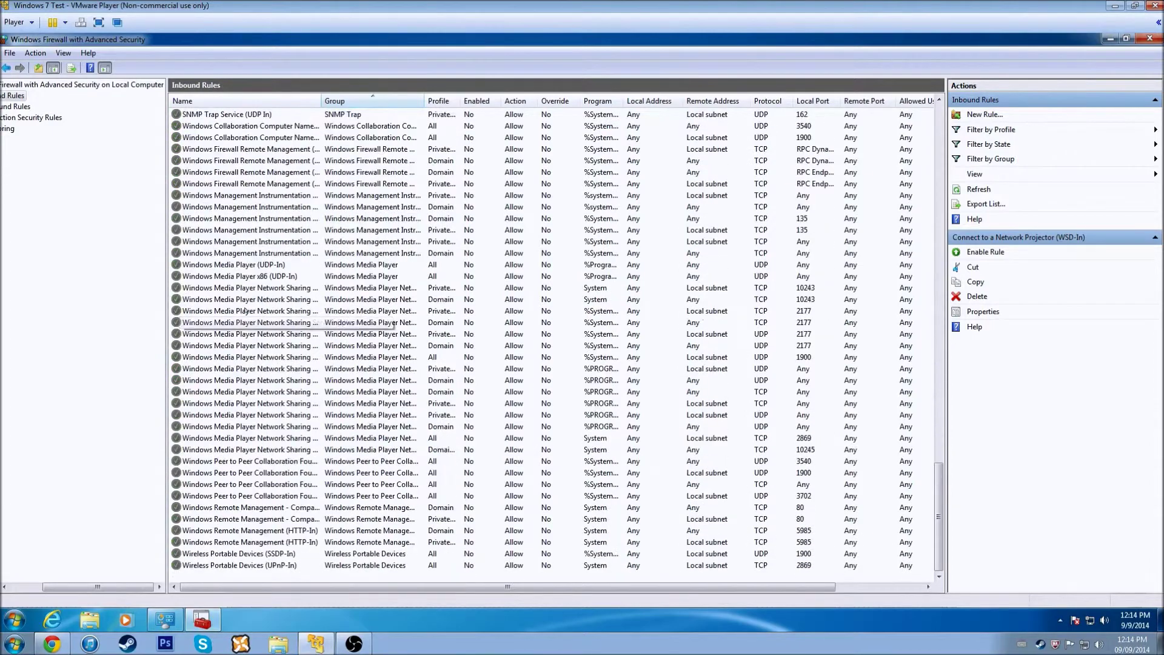
scroll(246, 311, up, 20)
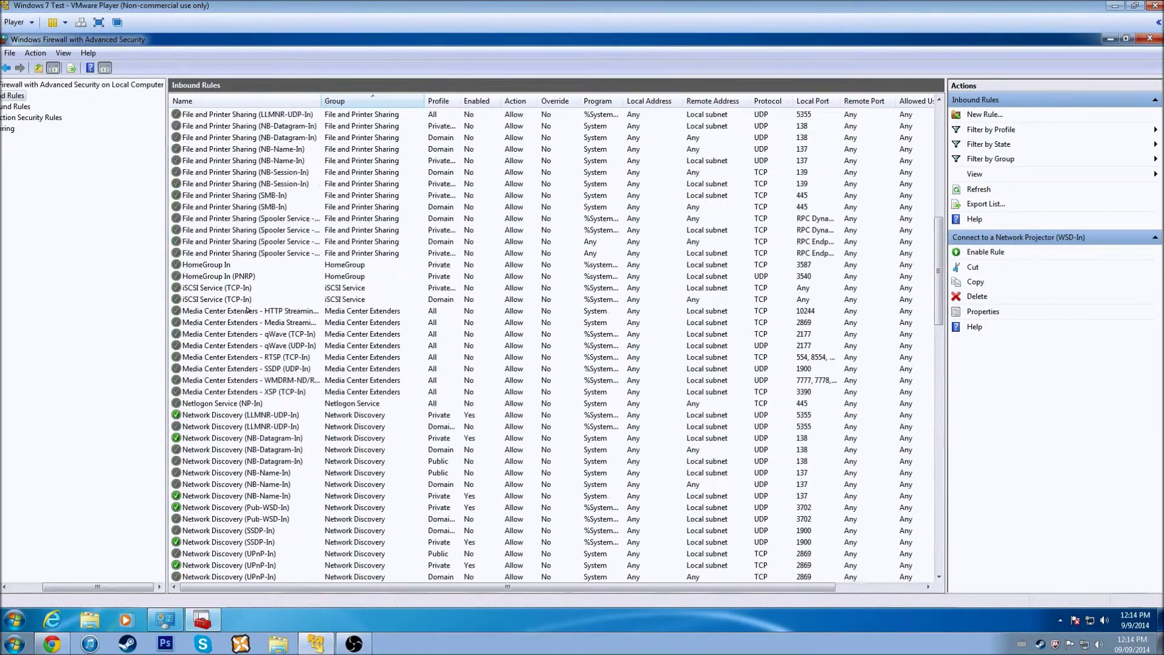
scroll(247, 311, up, 14)
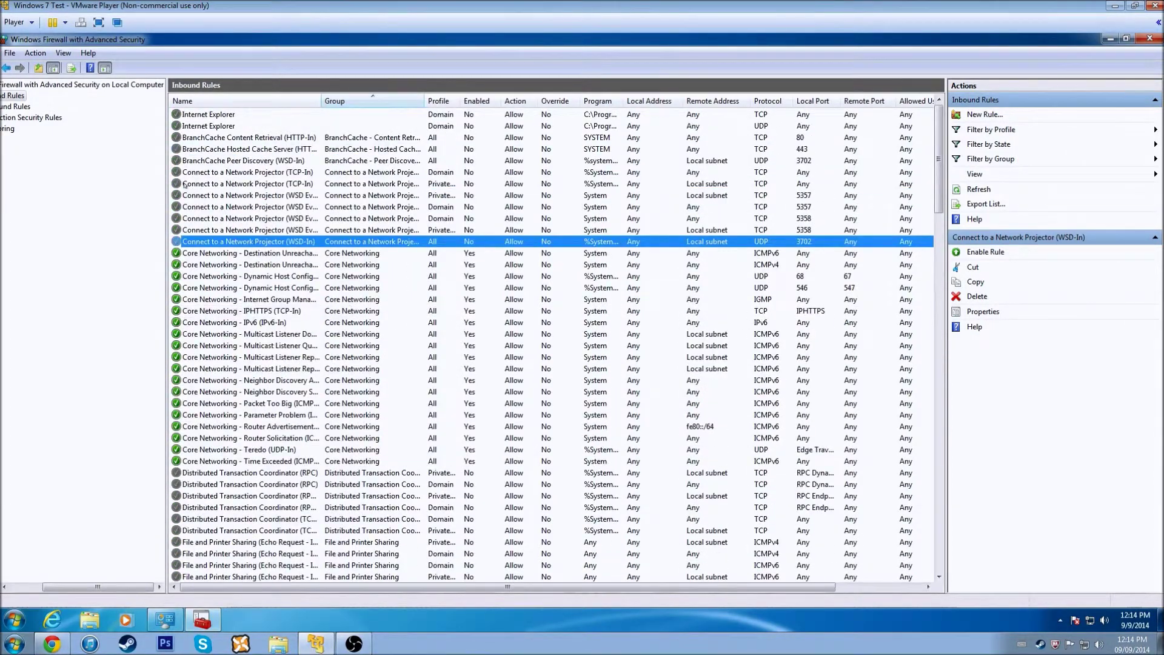
right_click(185, 184)
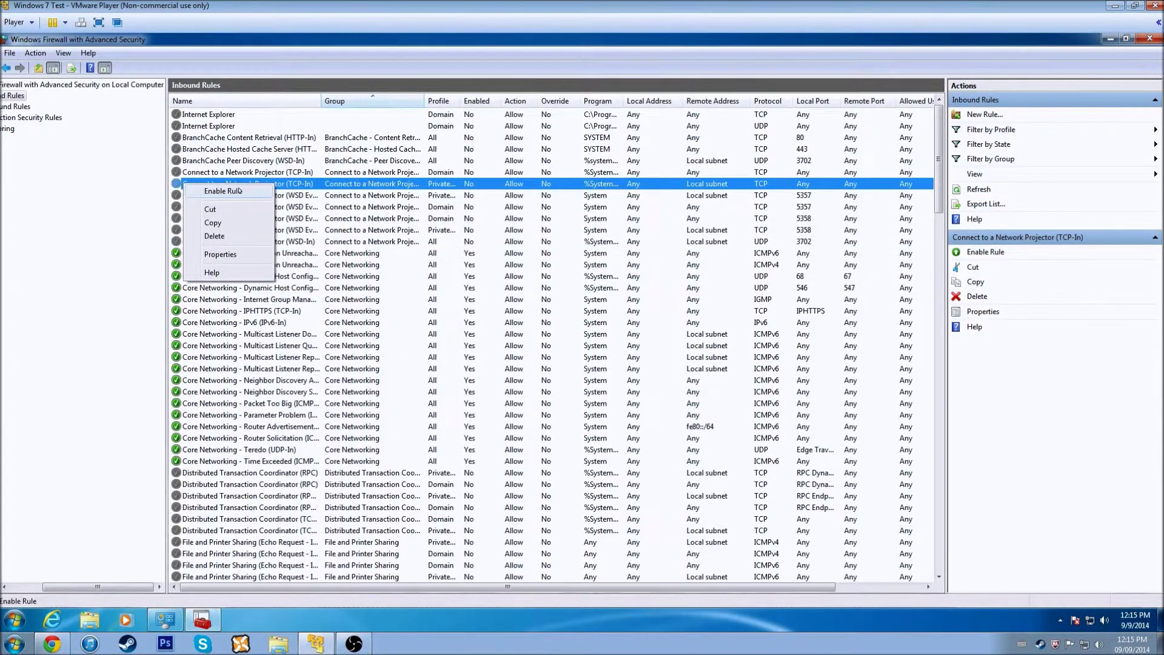
click(229, 310)
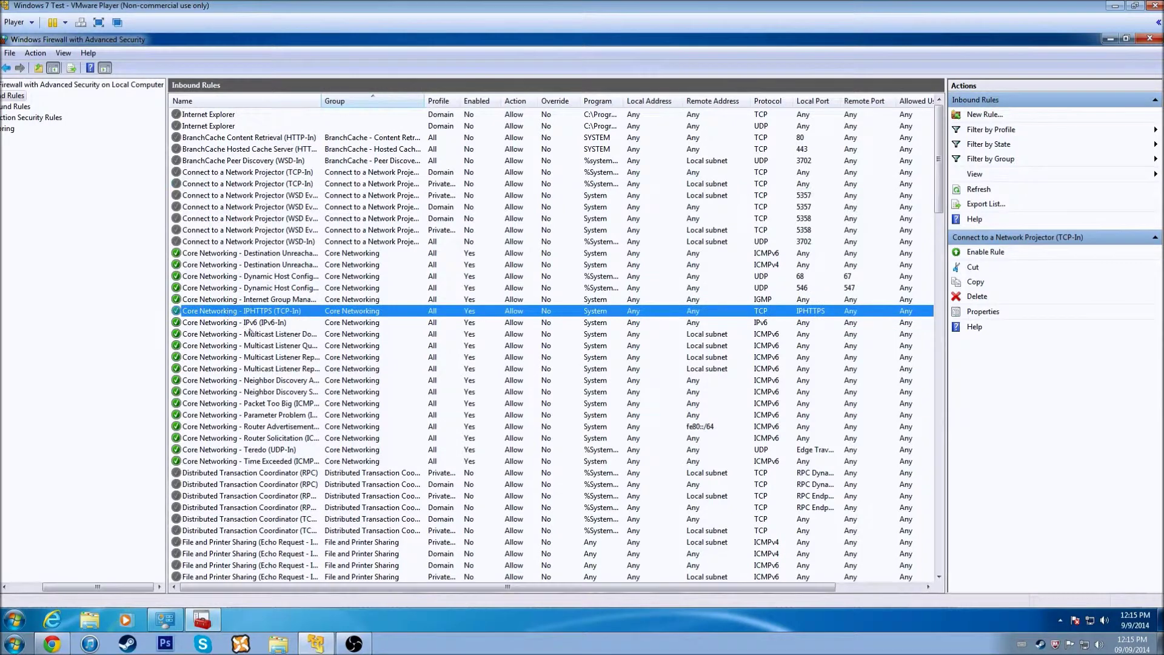
Disable and then re-enable the Core Networking - IPv6 (IPv6-In) rule.
click(237, 322)
right_click(245, 322)
click(298, 337)
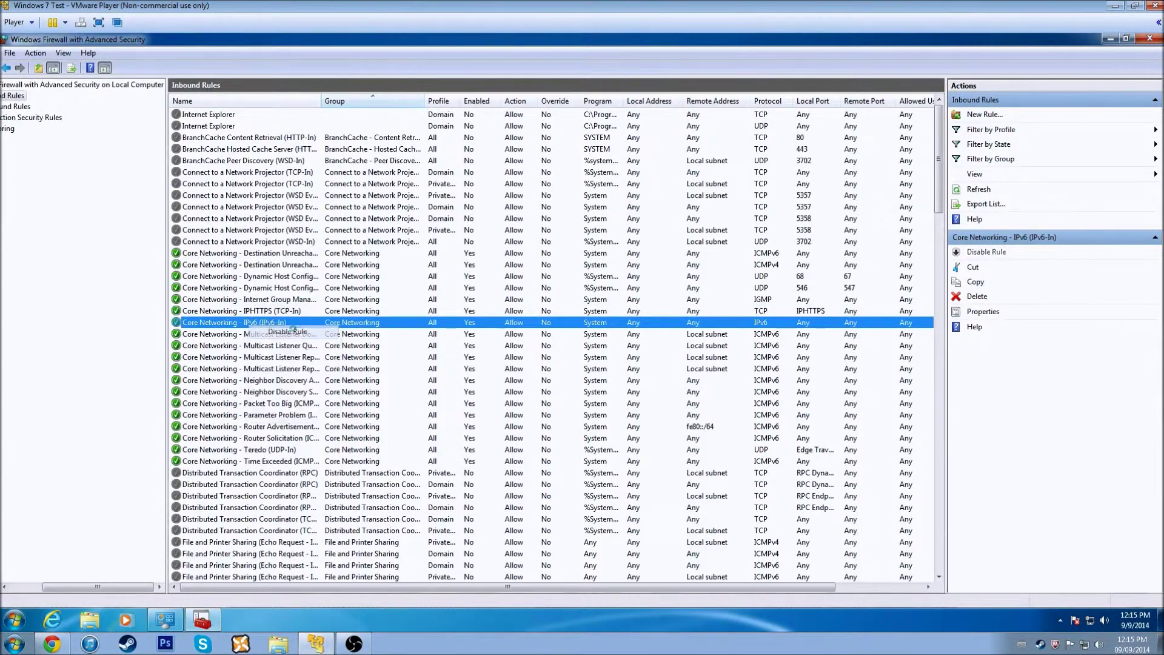
right_click(208, 324)
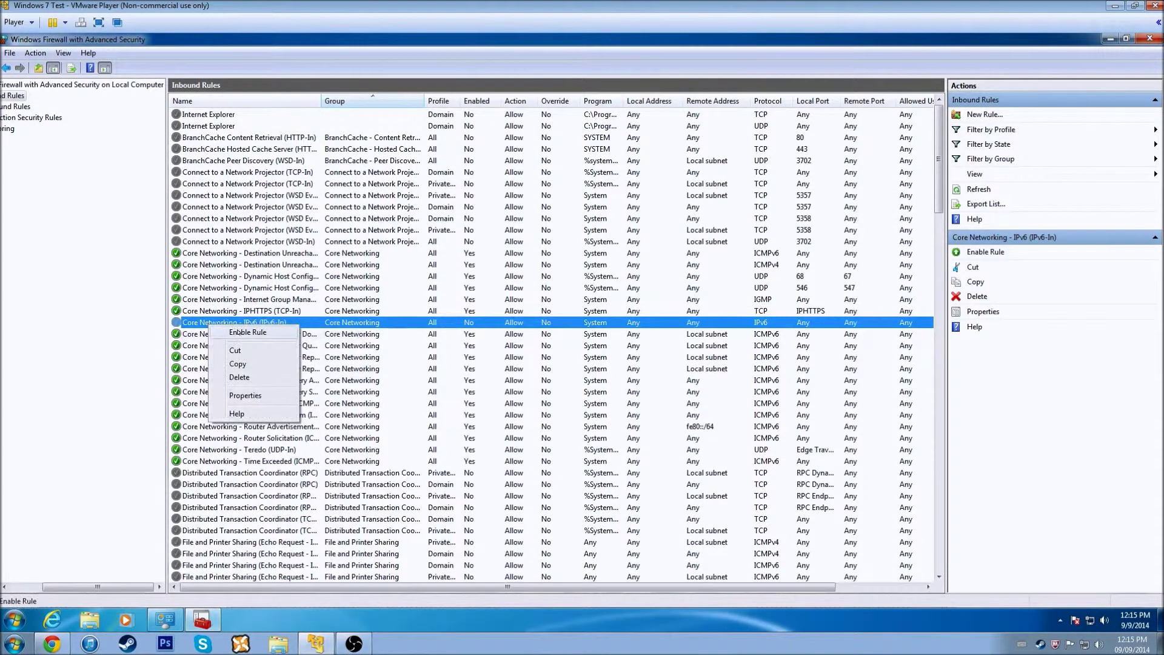
click(239, 332)
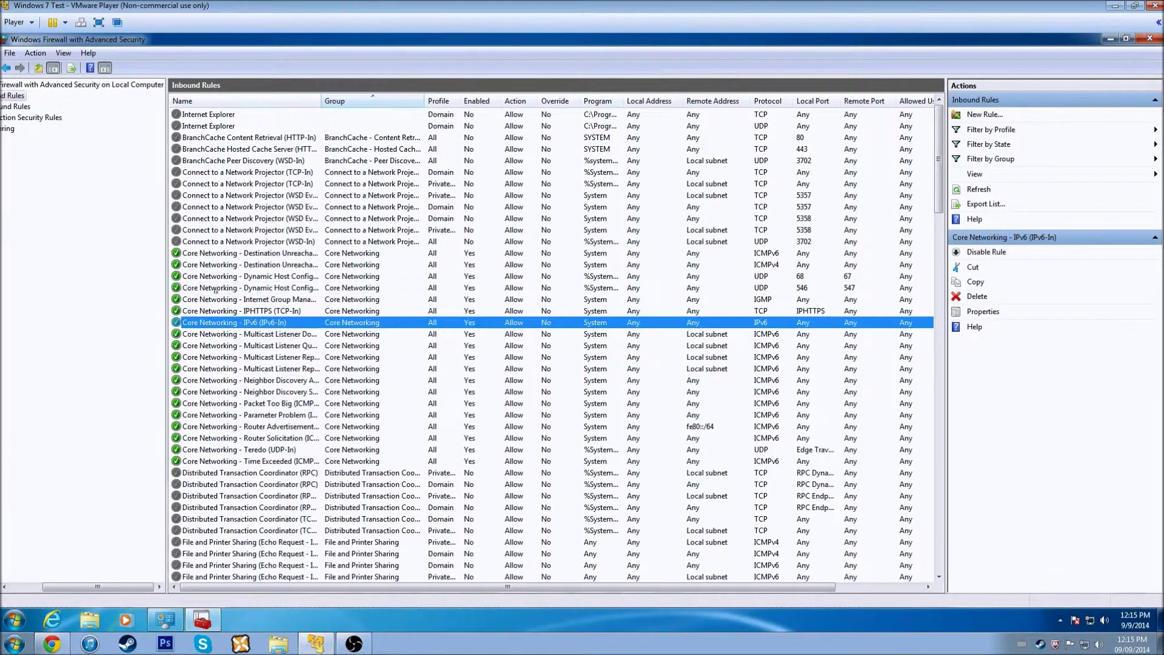
Scroll the inbound rules sideways and down, selecting the WSD EventsSecure-In rule.
scroll(383, 347, down, 20)
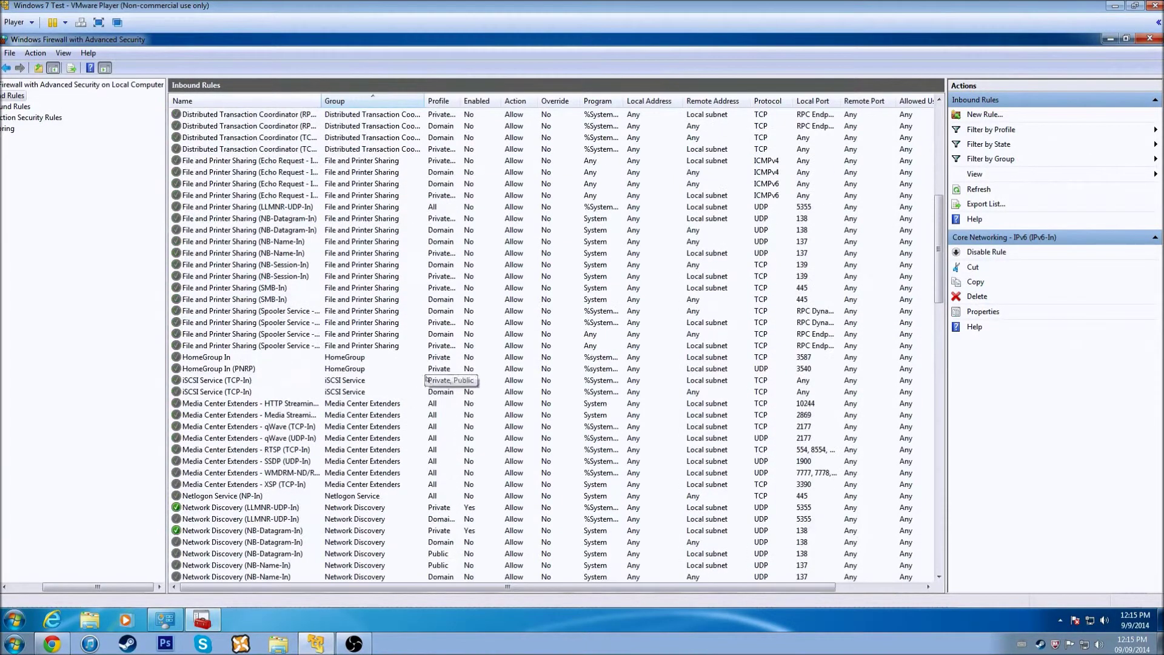
scroll(384, 347, up, 20)
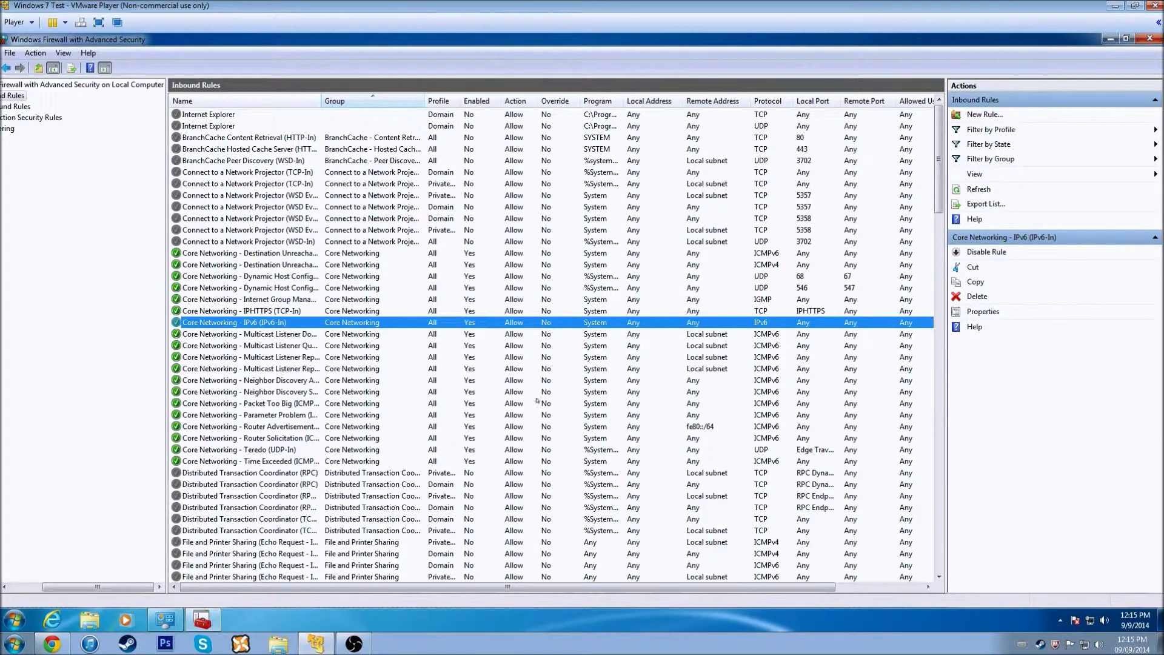
drag(559, 587, 646, 587)
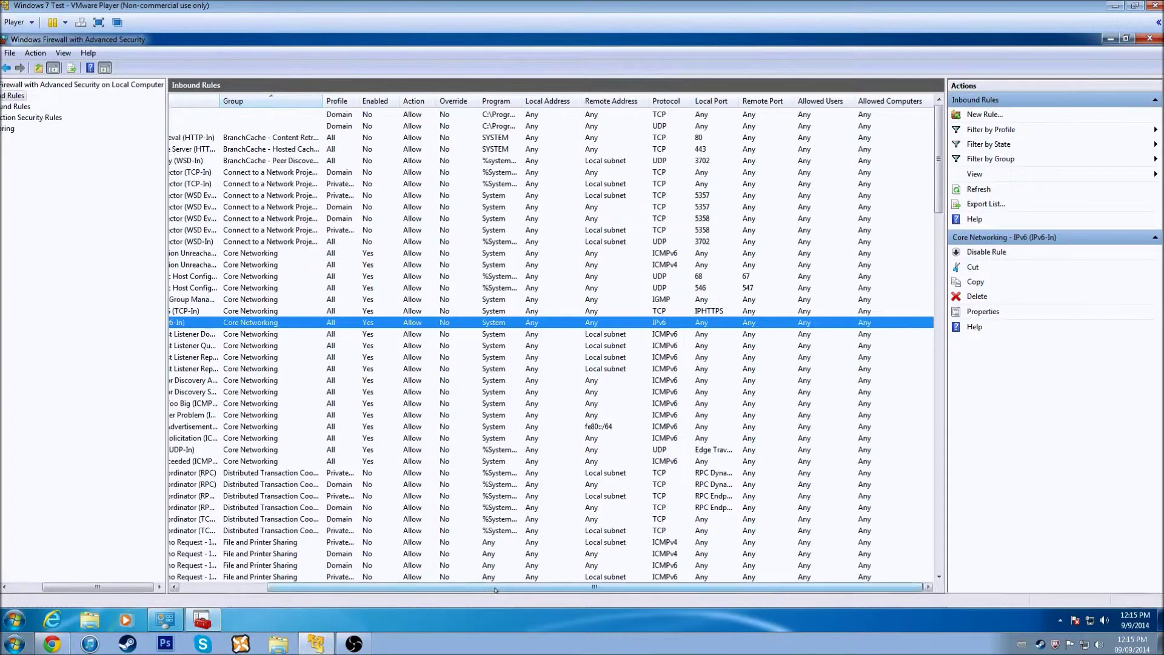
drag(492, 587, 405, 587)
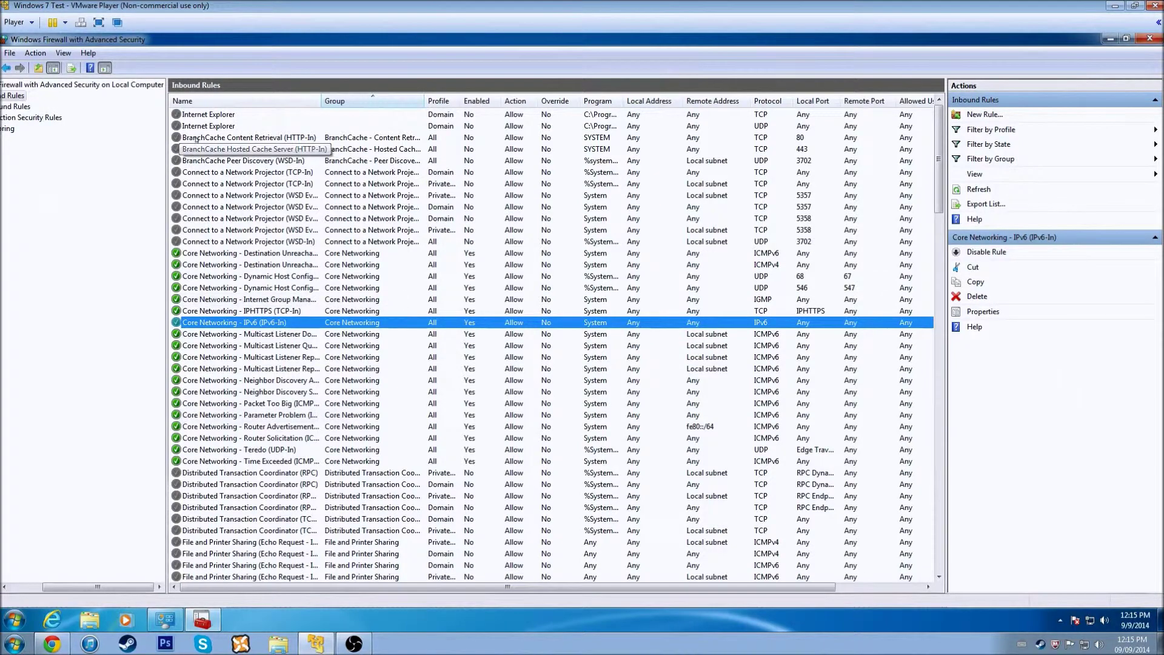
drag(111, 588, 56, 578)
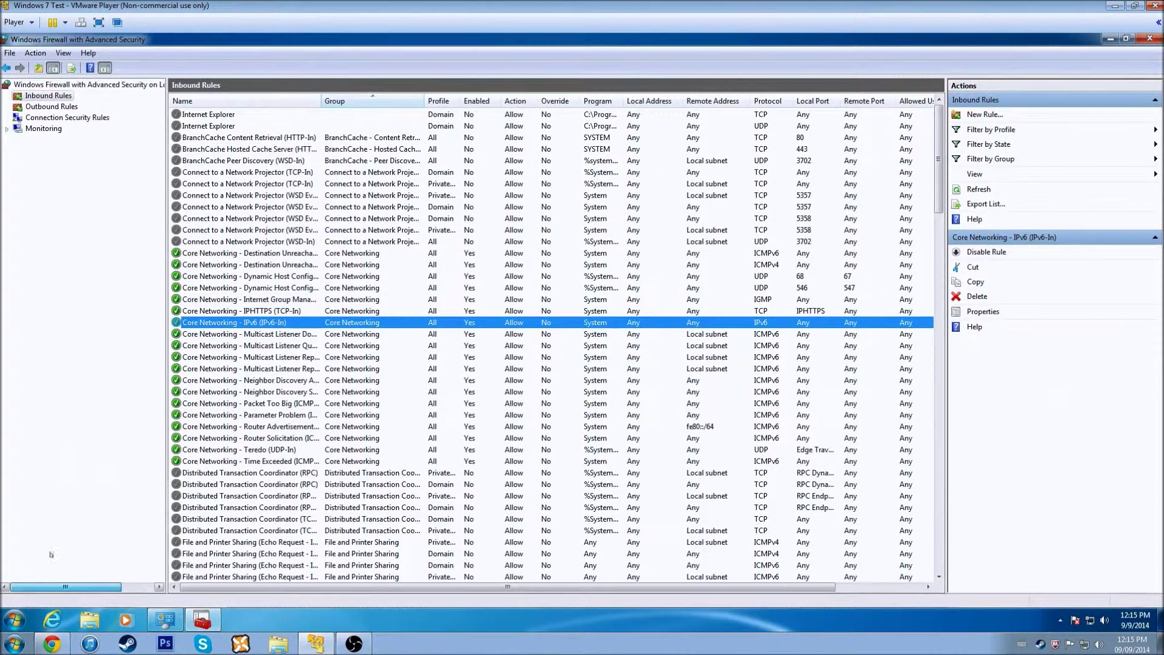
click(347, 218)
scroll(277, 313, down, 6)
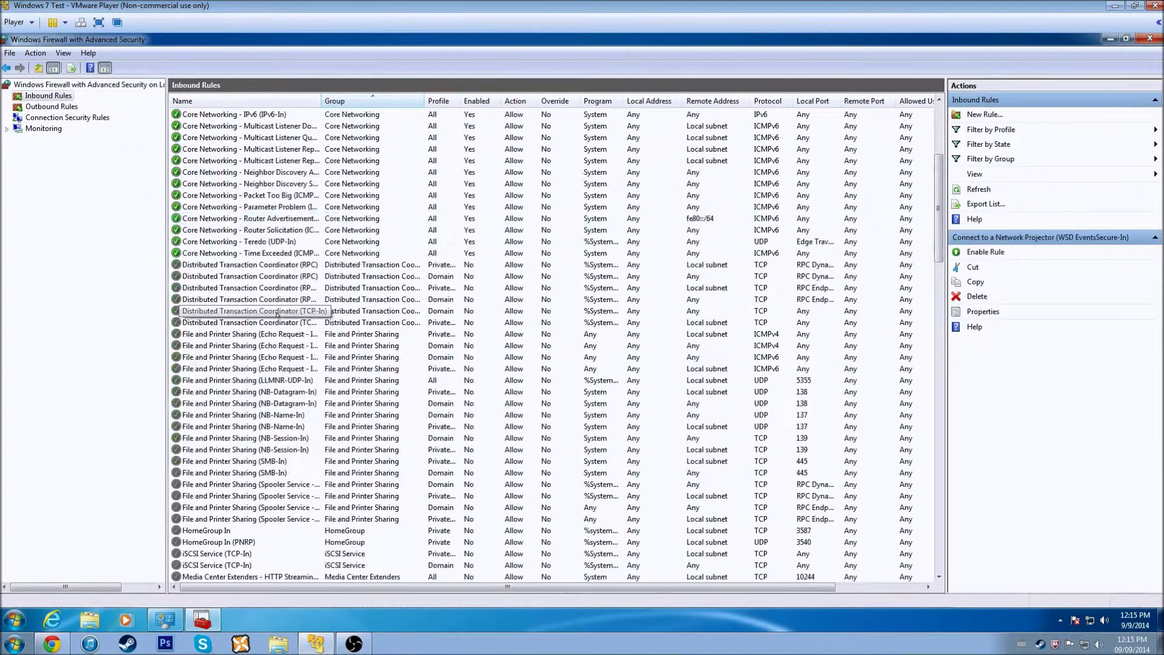
scroll(277, 314, down, 14)
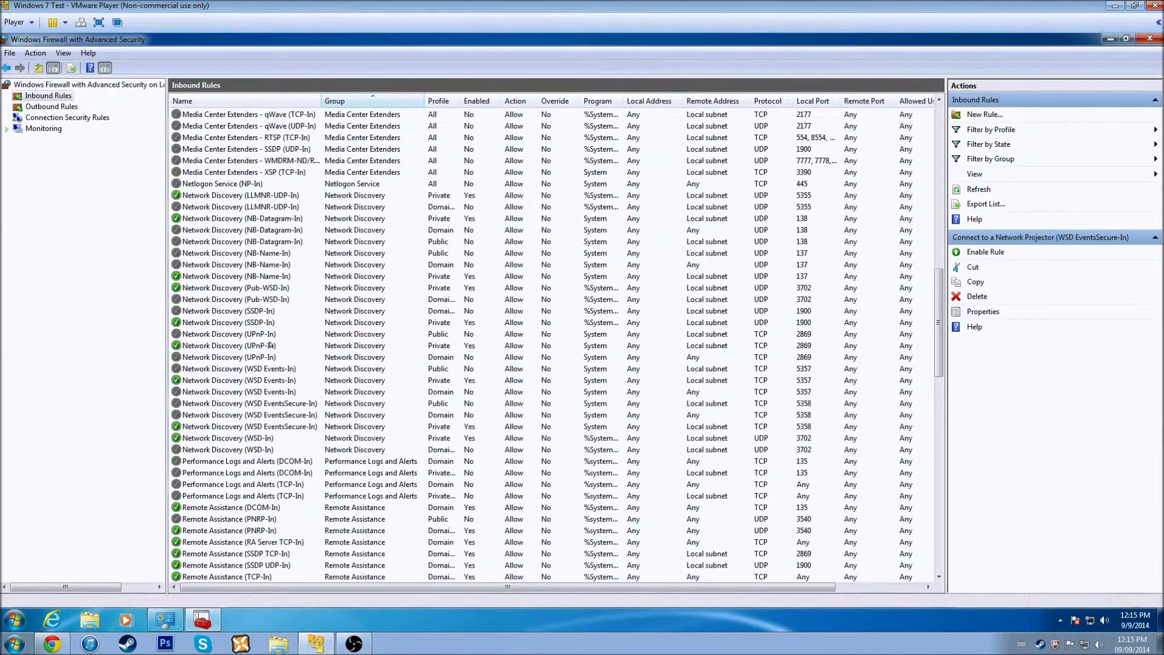
scroll(270, 345, down, 6)
scroll(271, 345, down, 2)
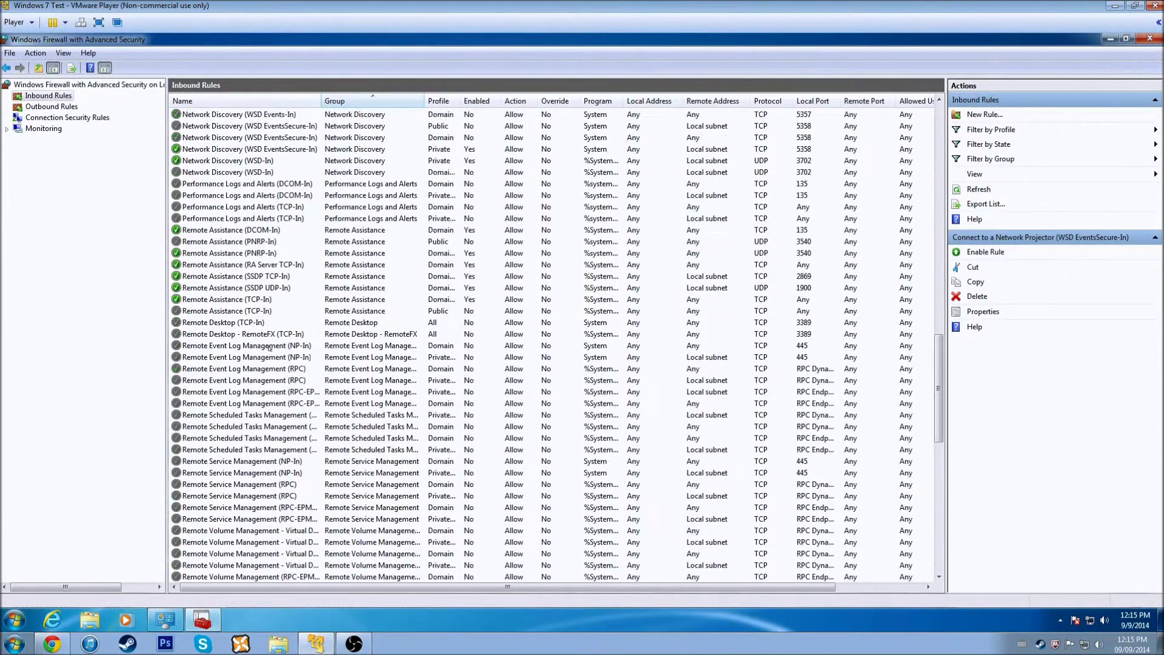
scroll(269, 347, down, 8)
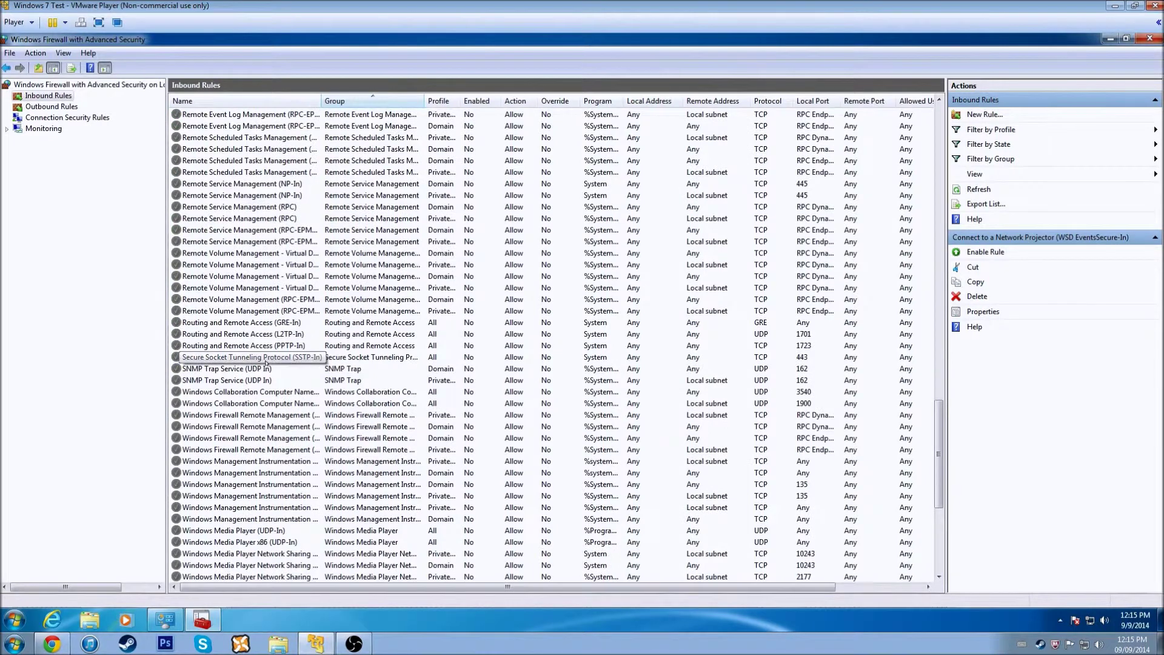
scroll(302, 374, down, 2)
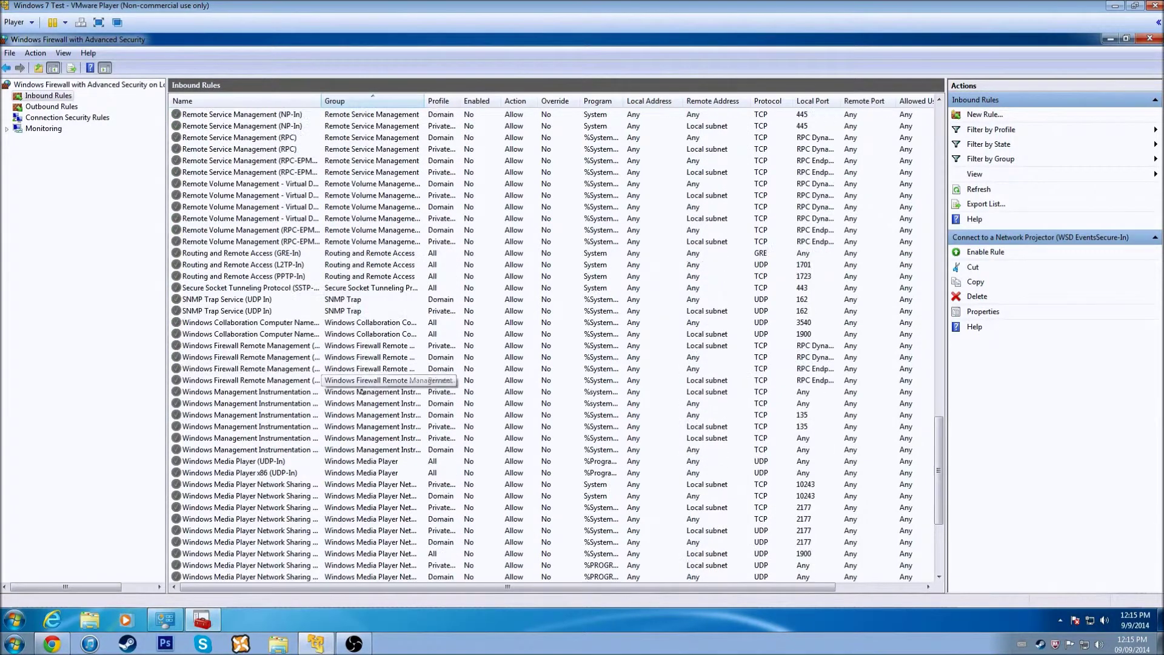
Select the SNMP Trap Service (UDP In) rules and view their context menu.
click(248, 300)
click(260, 311)
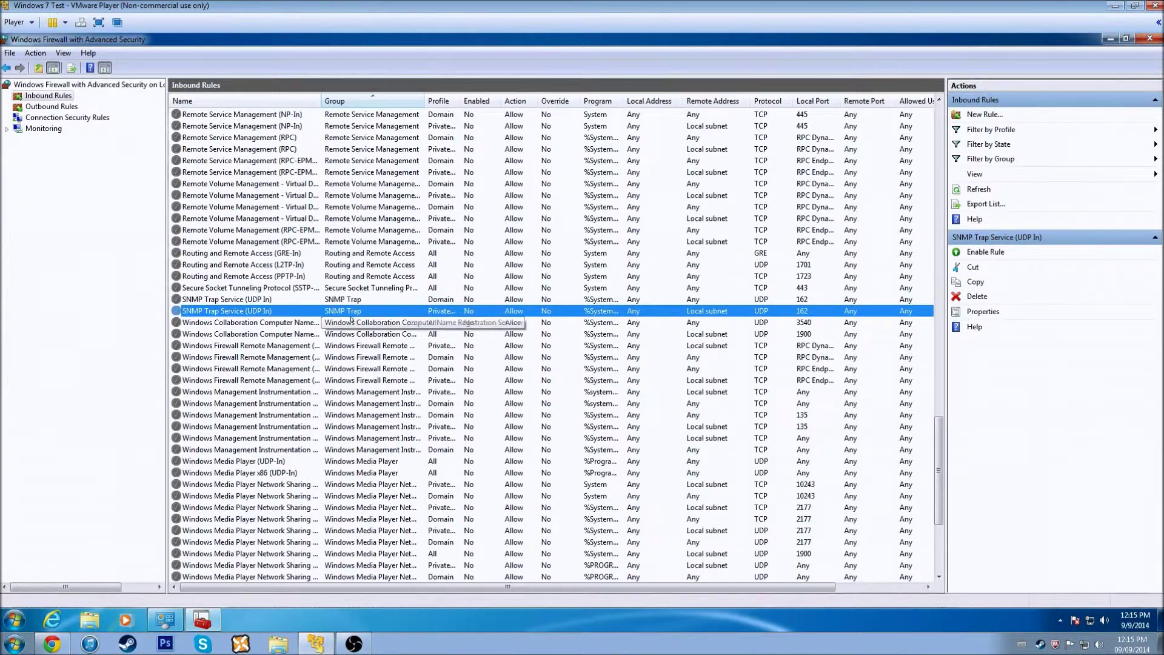
click(199, 299)
right_click(199, 299)
key(Escape)
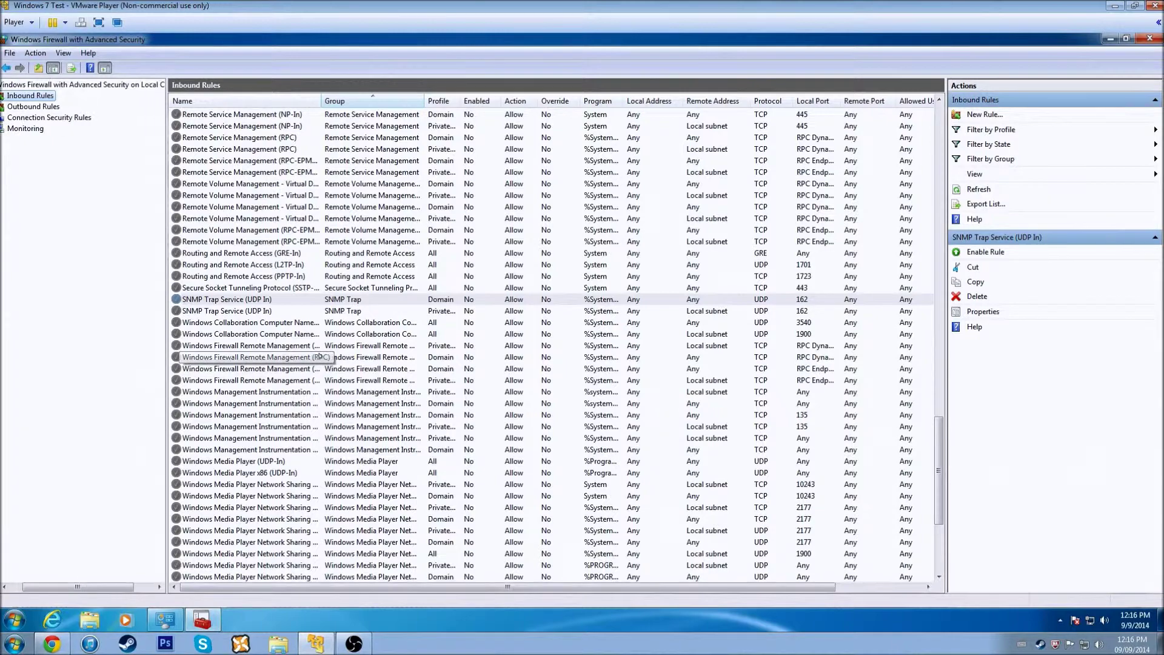
Select the Windows Media Player (UDP-In) and Network Sharing rules, then switch to Outbound Rules.
click(288, 462)
scroll(289, 465, down, 6)
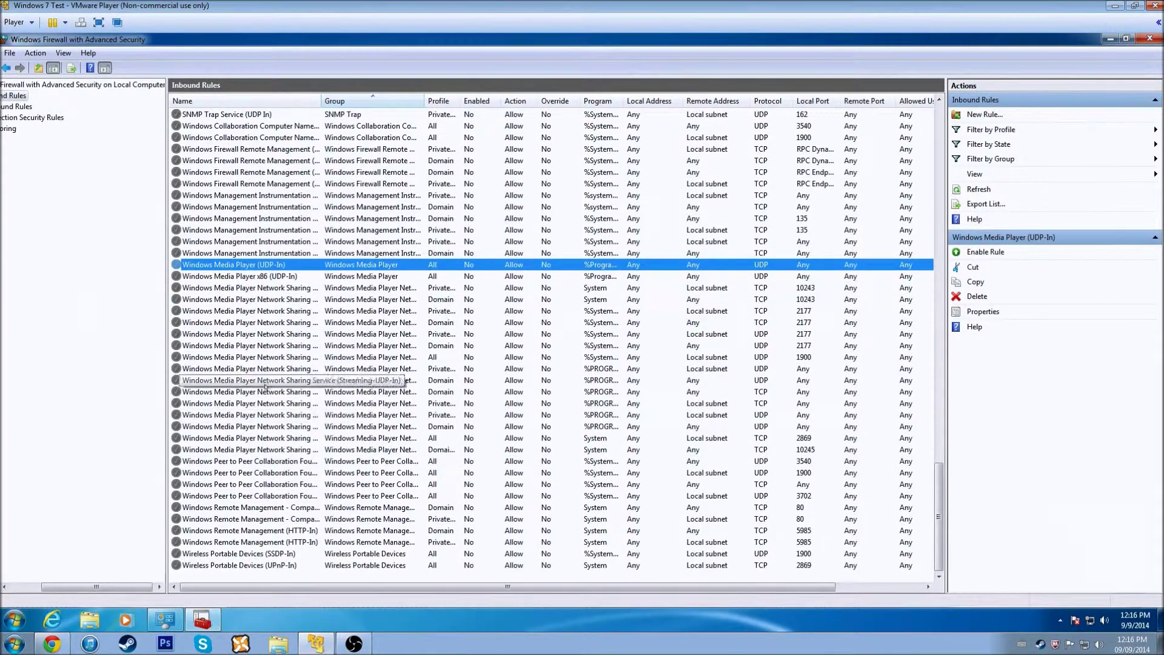
scroll(255, 419, up, 1)
click(245, 449)
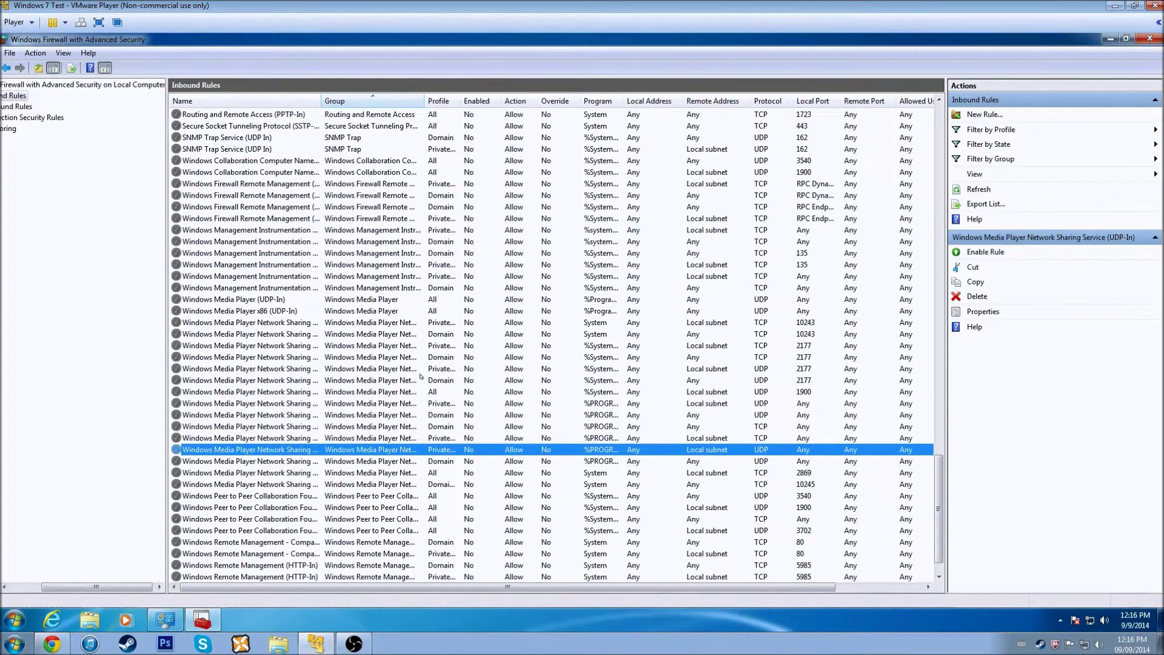
scroll(421, 377, up, 20)
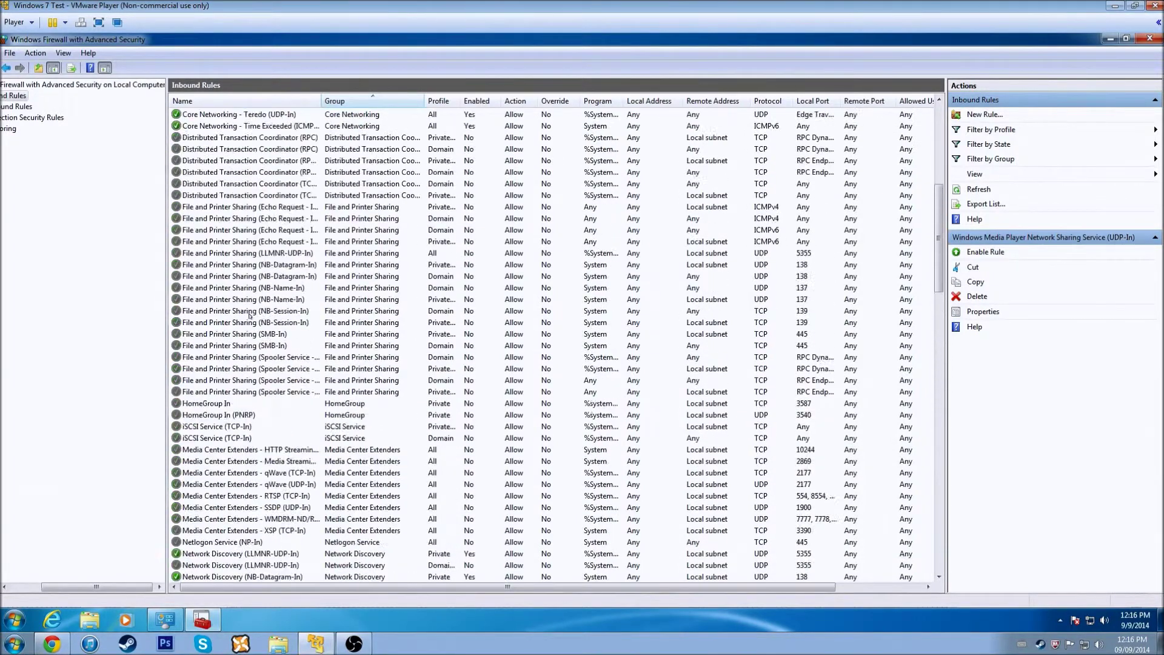
scroll(247, 315, up, 5)
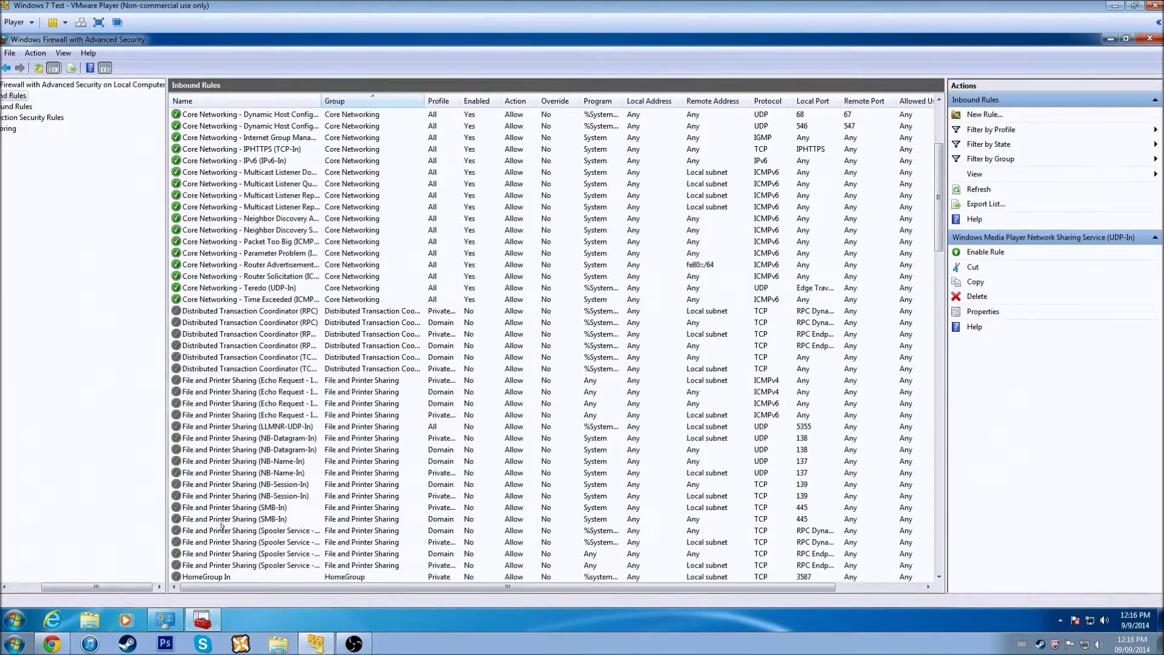
drag(97, 586, 66, 587)
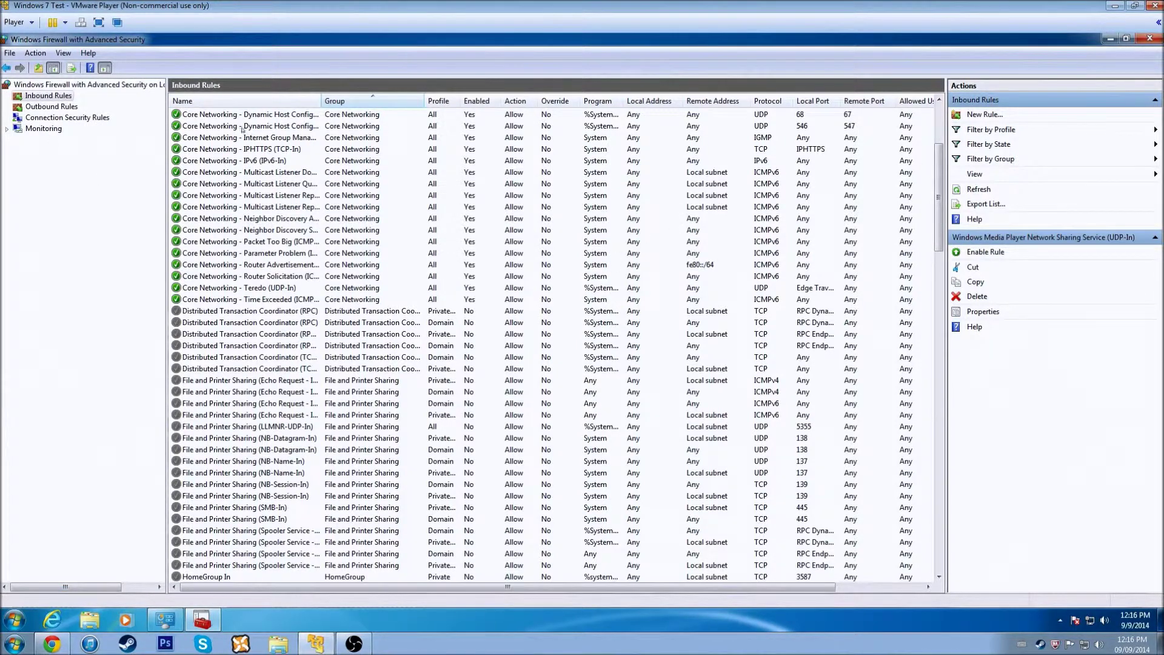
click(53, 107)
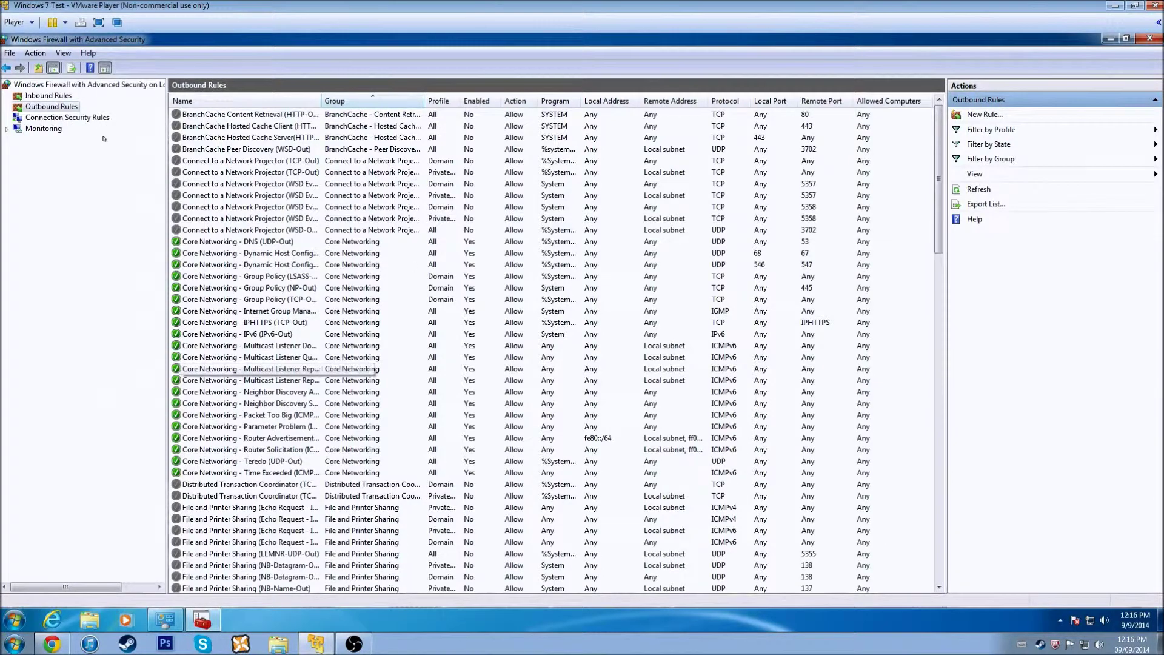
Flip to Inbound Rules and back, then scroll through the Outbound Rules list.
key(Up)
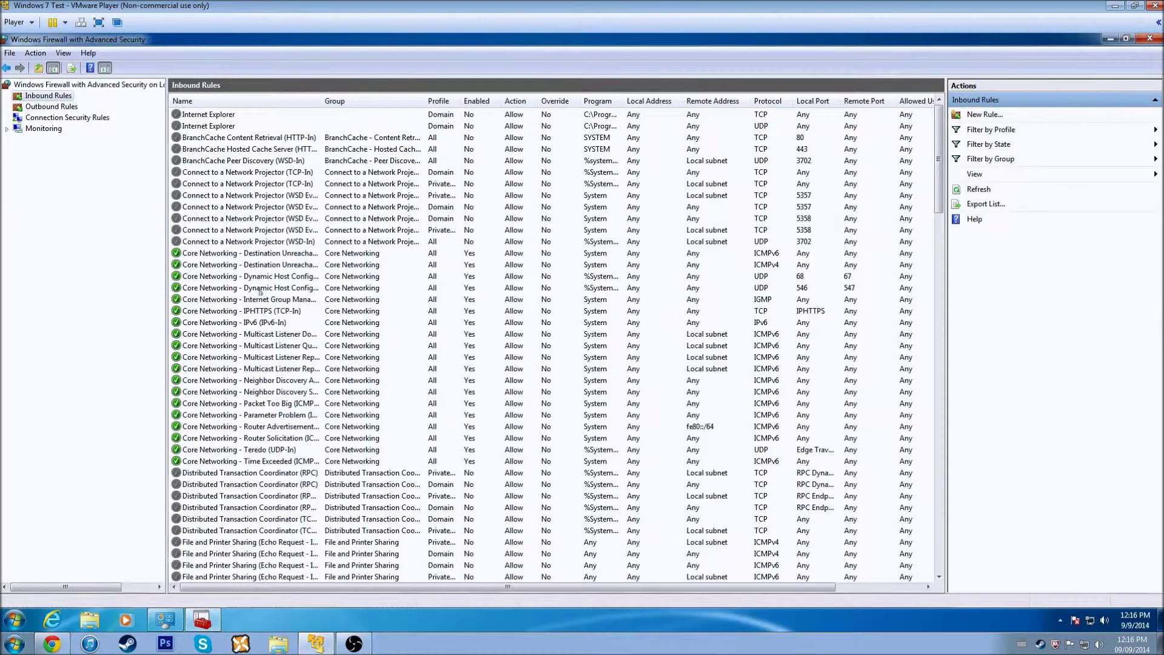
click(54, 107)
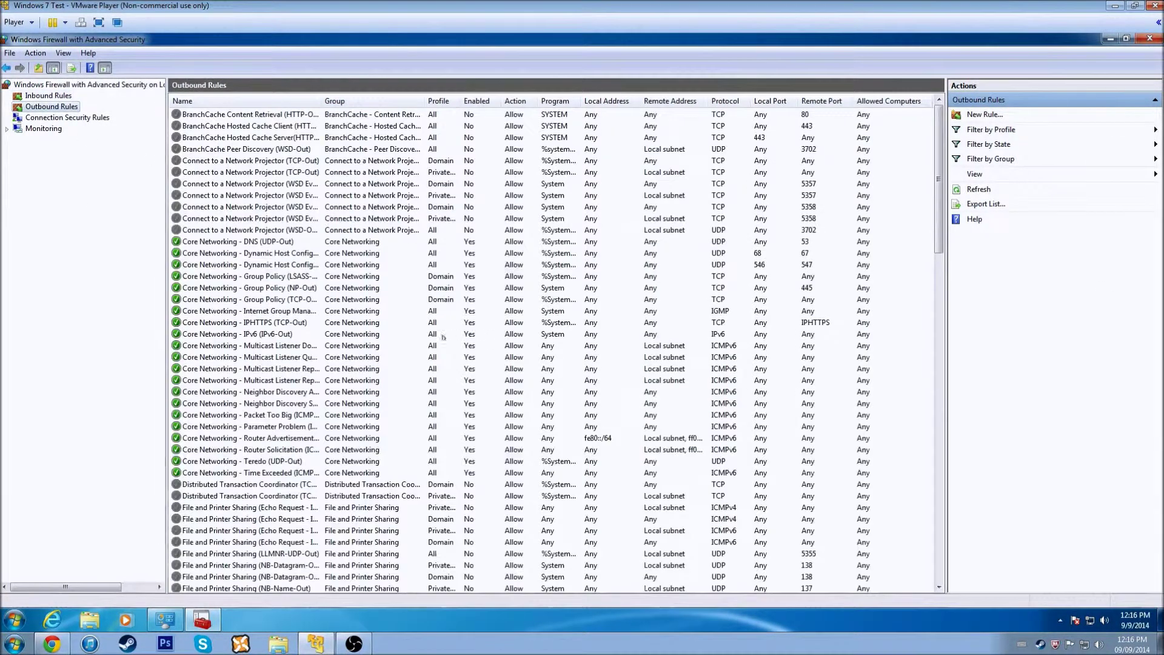
scroll(339, 381, down, 20)
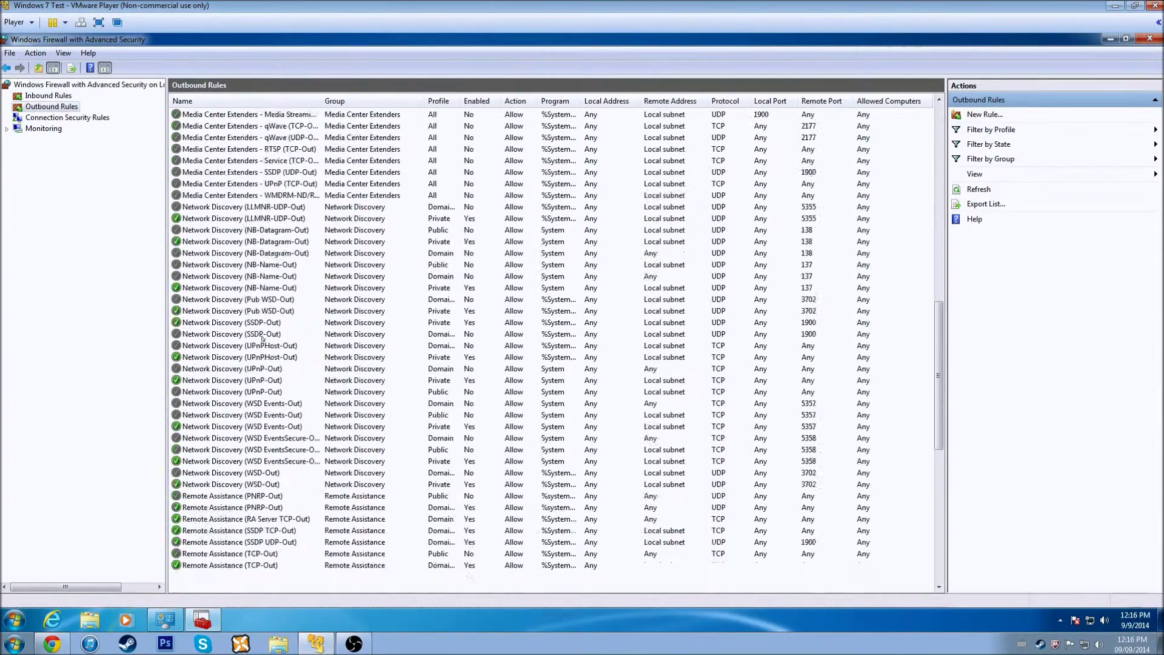
scroll(233, 320, down, 3)
scroll(232, 219, up, 2)
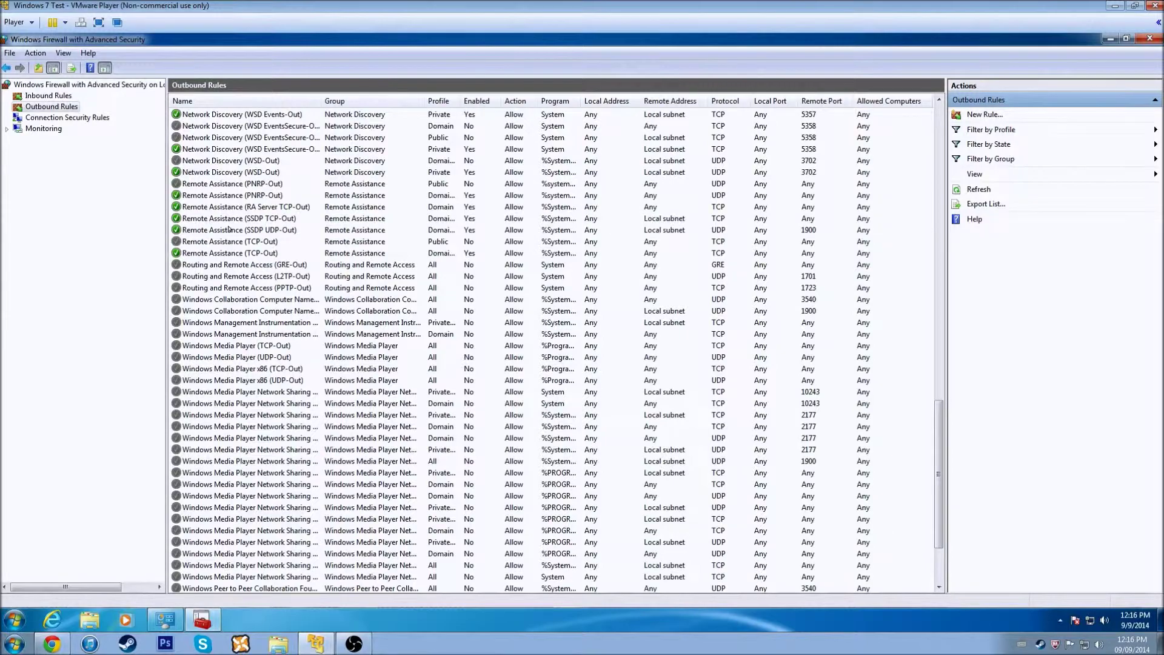
Scroll Inbound Rules and select the Remote Assistance (SSDP UDP-In) rule.
click(49, 95)
scroll(340, 388, down, 20)
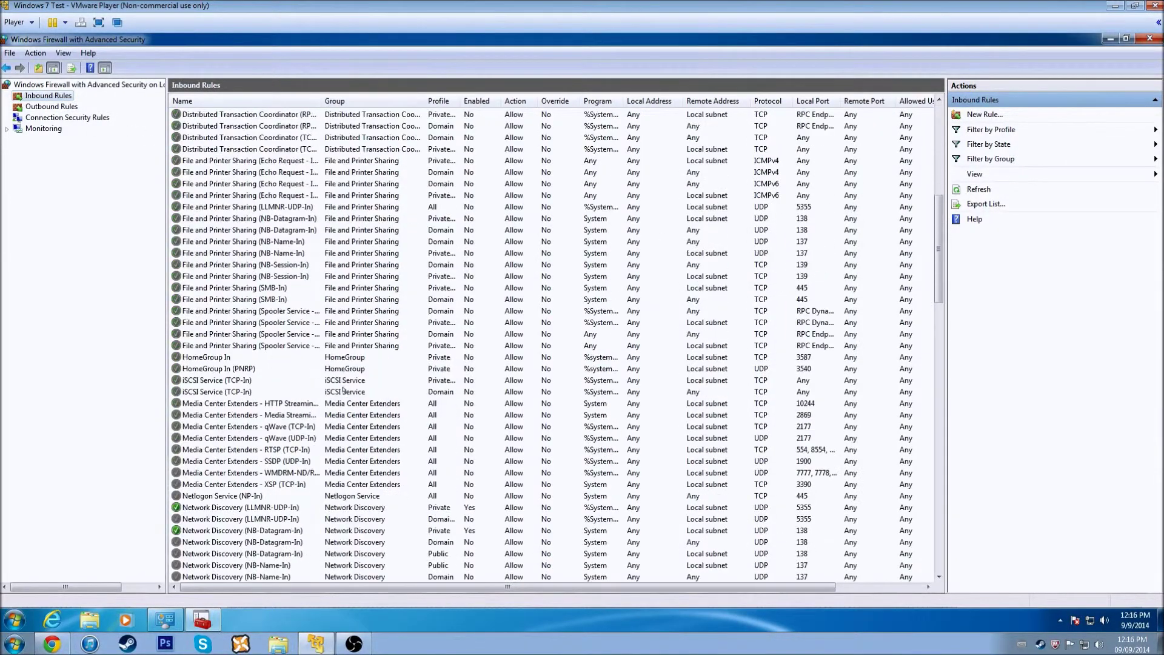
scroll(340, 388, down, 13)
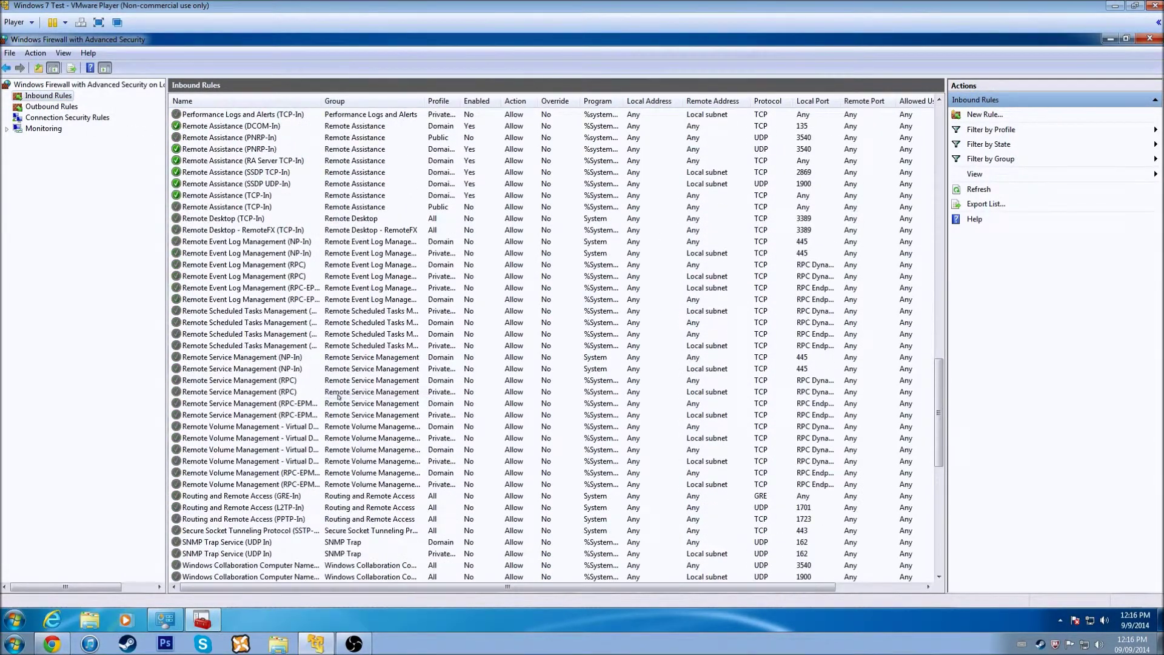
click(251, 183)
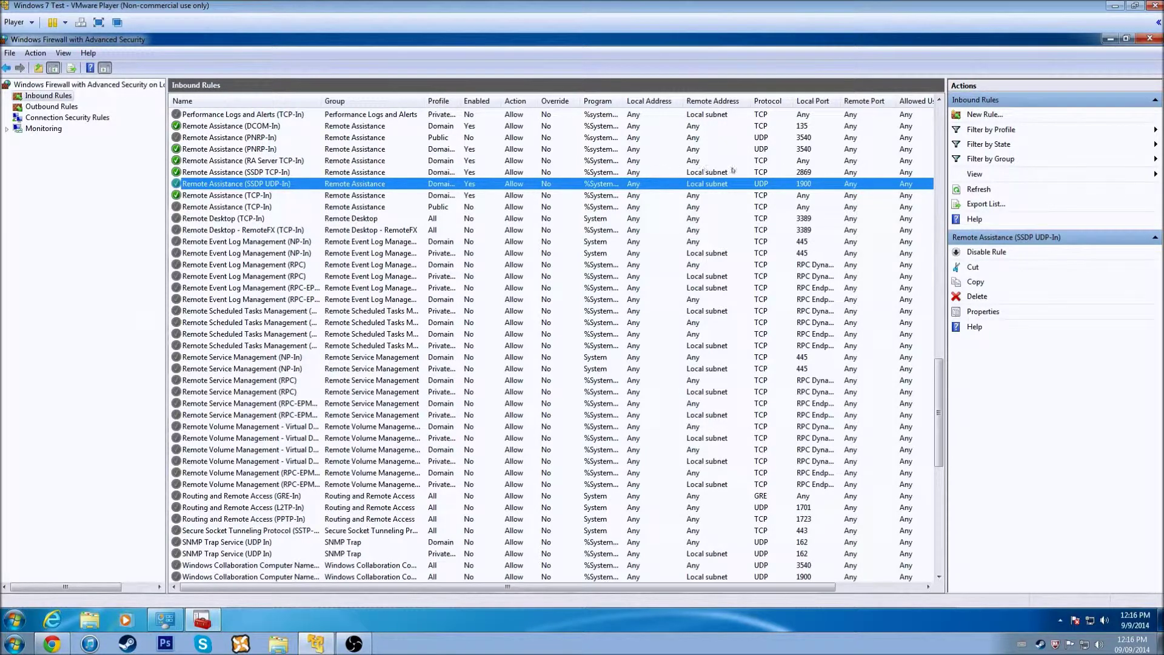
Scroll the Outbound Rules list, view its context menu, then return to Inbound Rules.
click(52, 108)
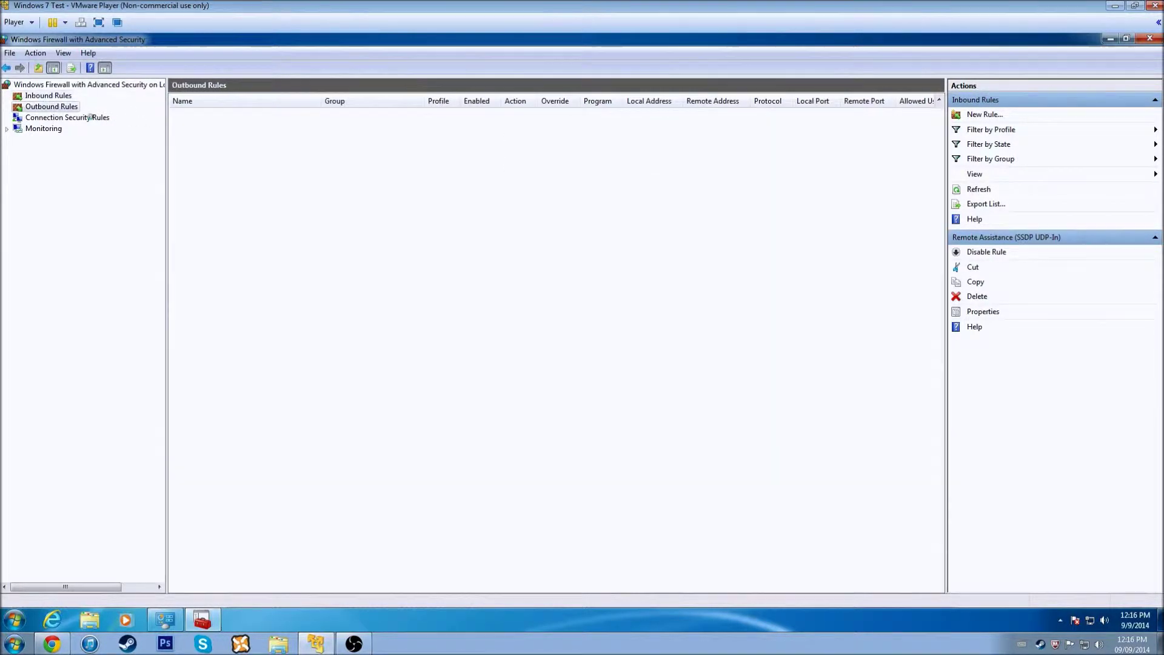
scroll(255, 369, down, 19)
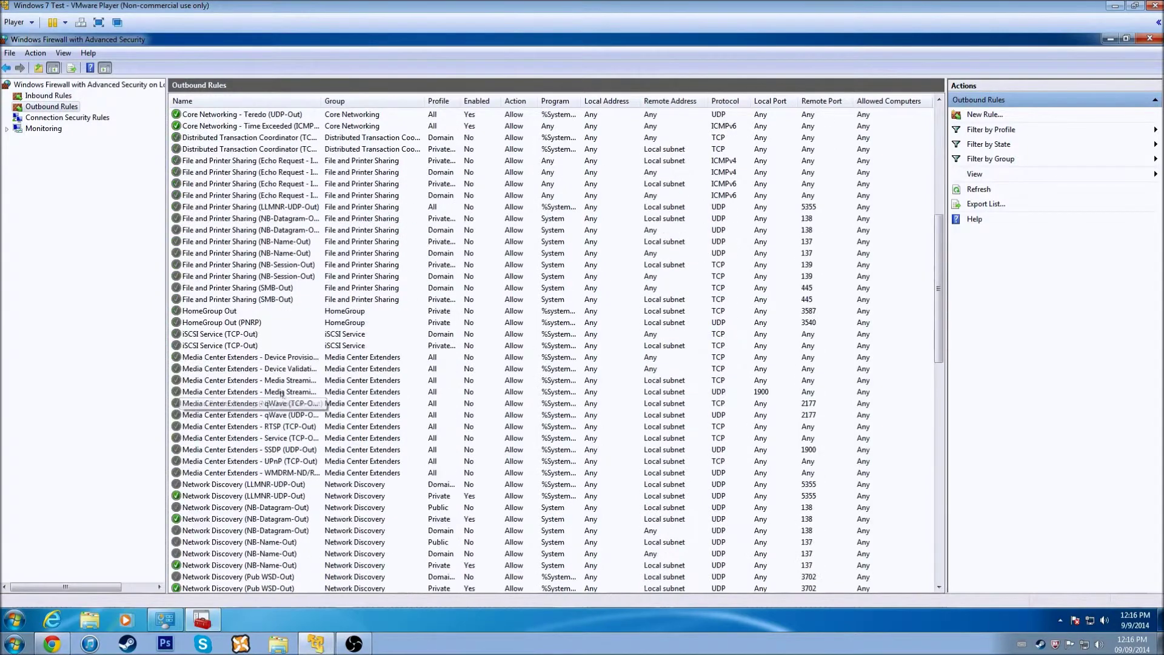
scroll(281, 393, down, 8)
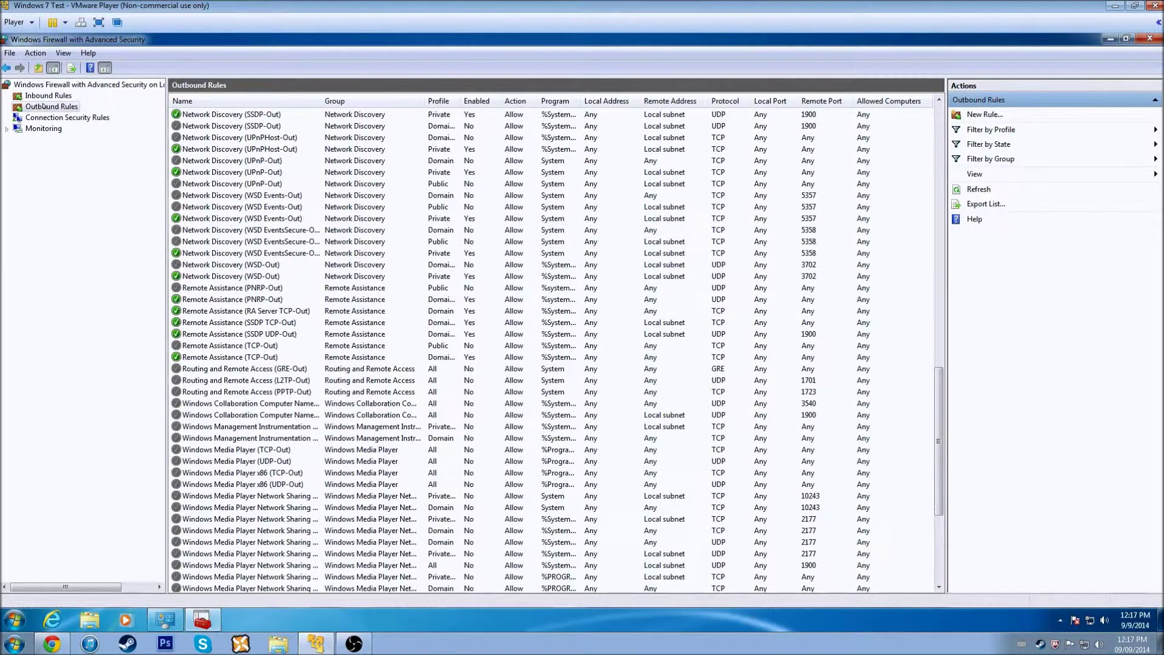
right_click(46, 107)
click(44, 97)
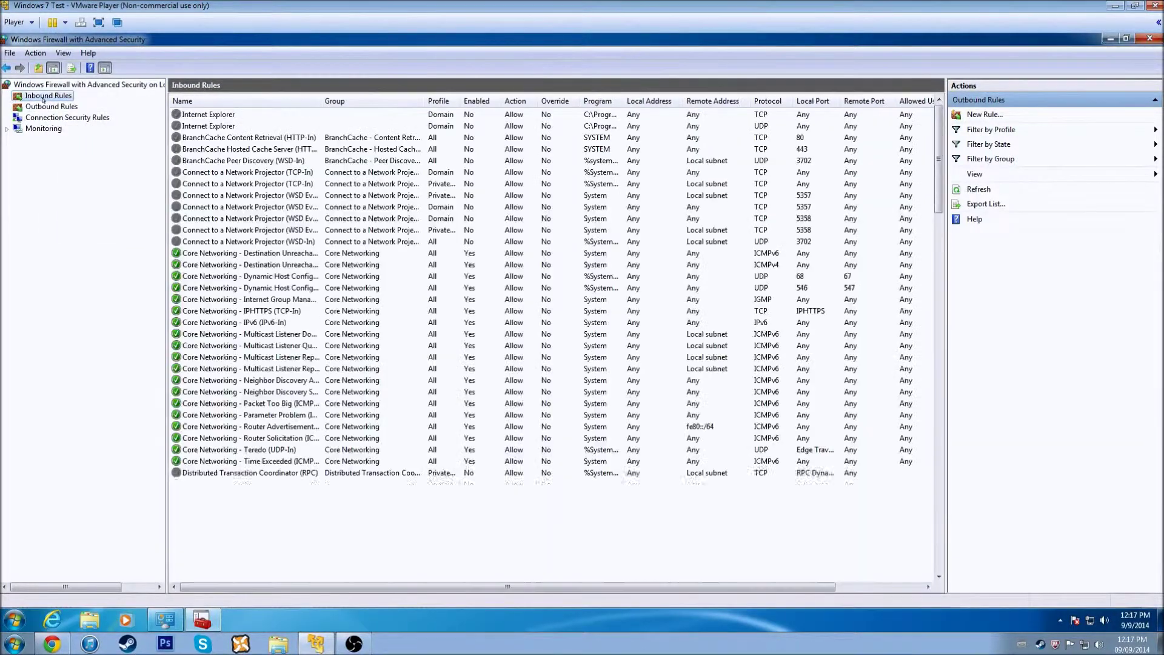
Start a new inbound rule and try the Port, Predefined and Custom rule types, browsing the predefined groups.
right_click(44, 99)
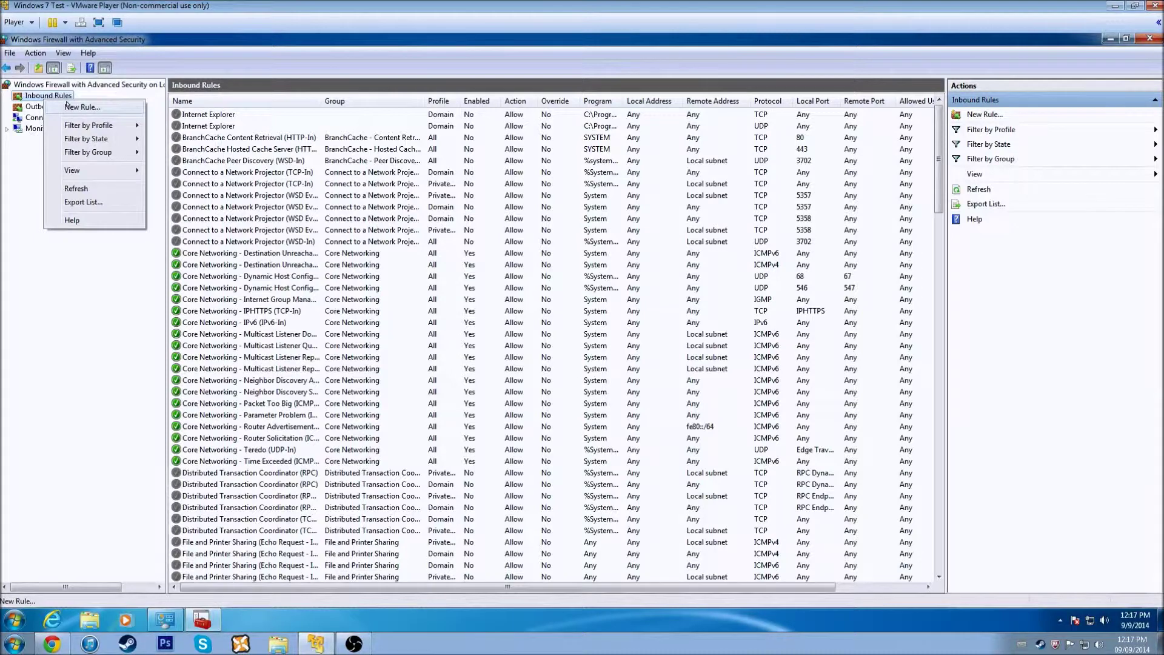
click(67, 106)
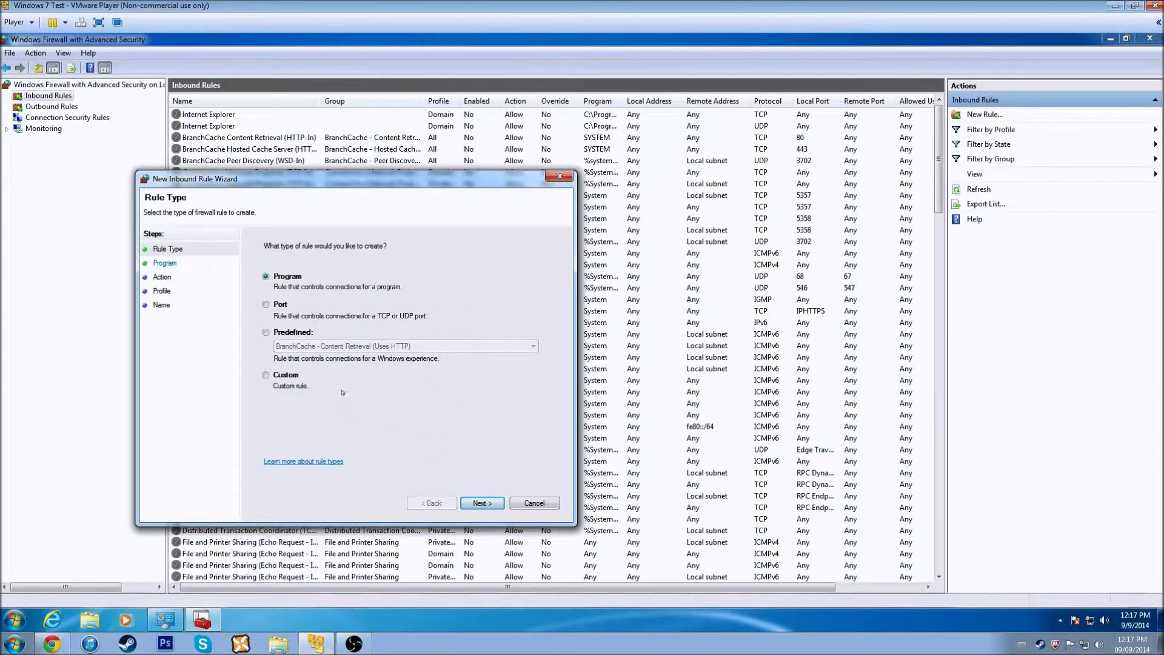
click(282, 305)
click(276, 333)
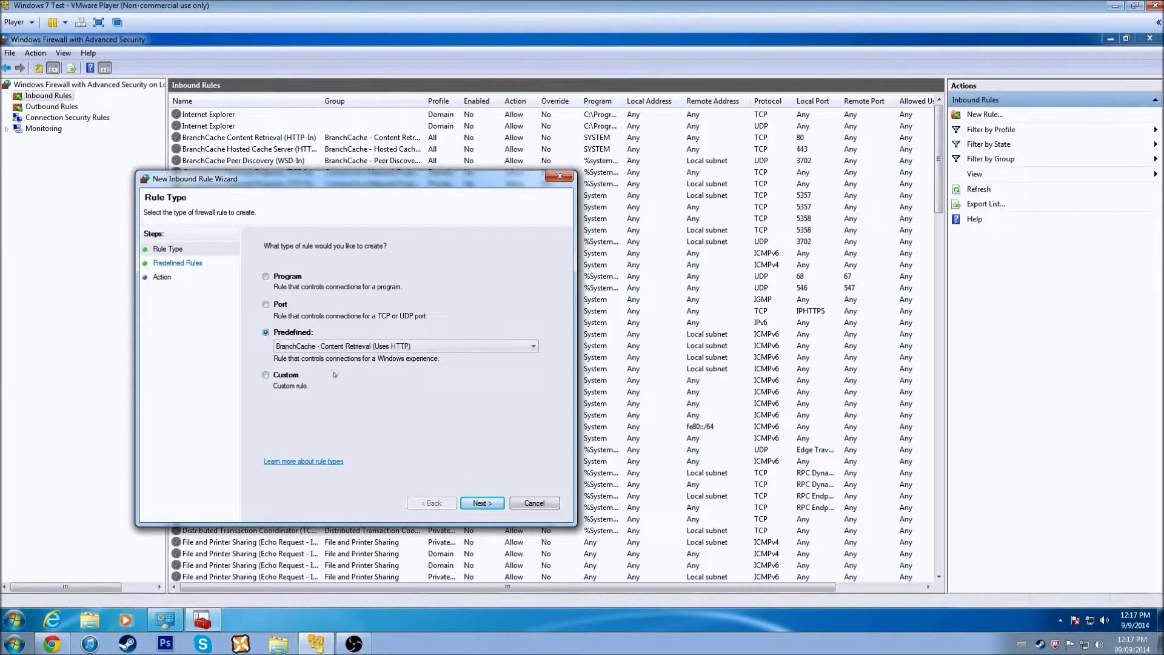
click(294, 374)
click(285, 332)
click(351, 347)
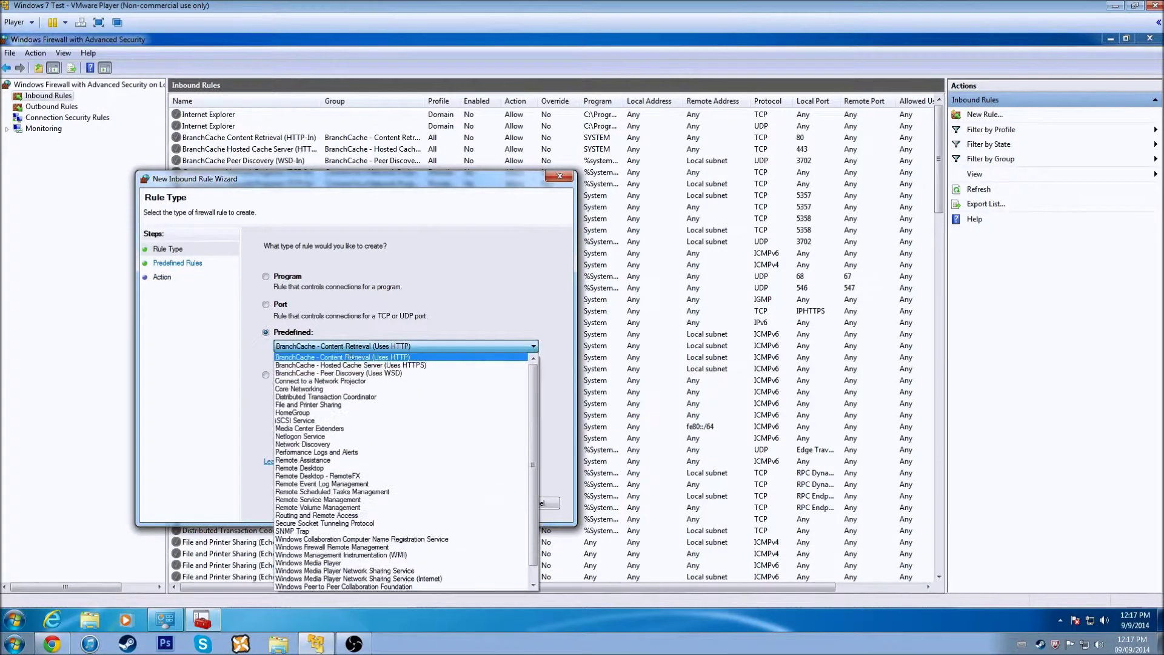
scroll(320, 520, down, 1)
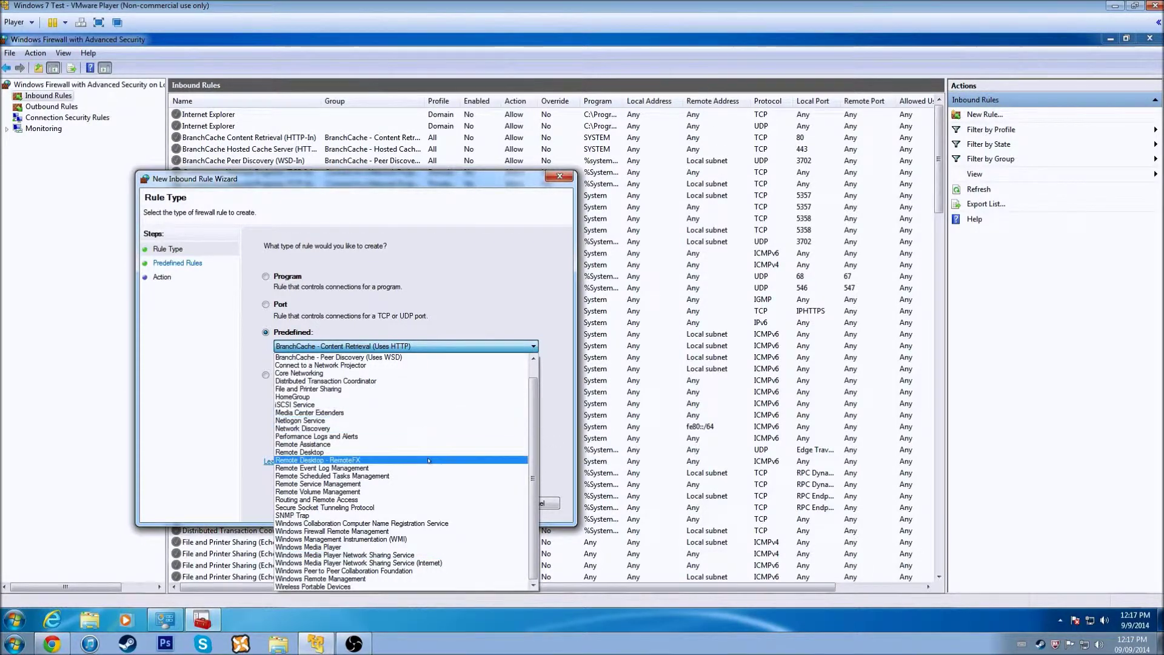
click(470, 347)
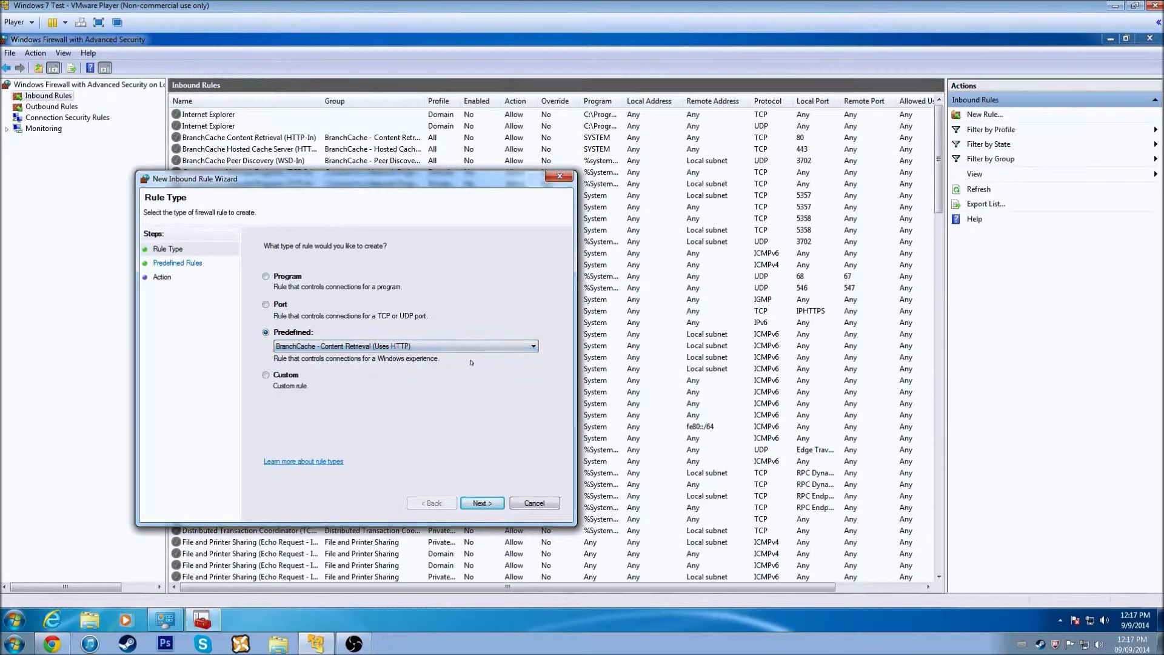
Choose the Program rule type and browse to mbam in the Malwarebytes Anti-Malware folder, then cancel.
click(285, 276)
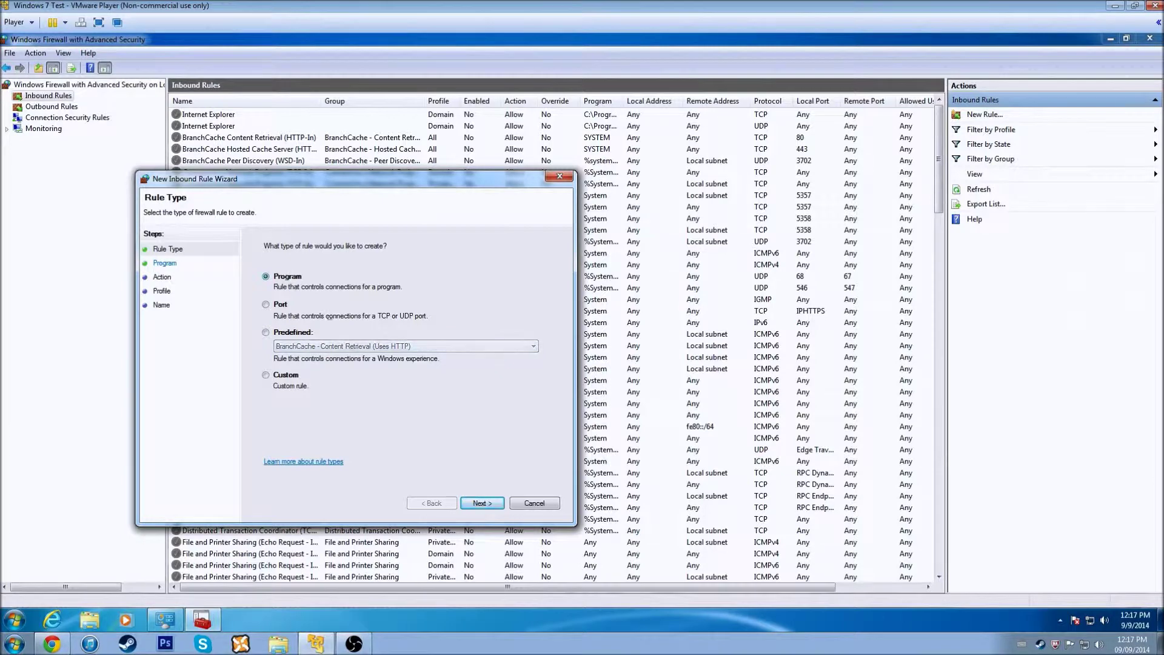
click(485, 503)
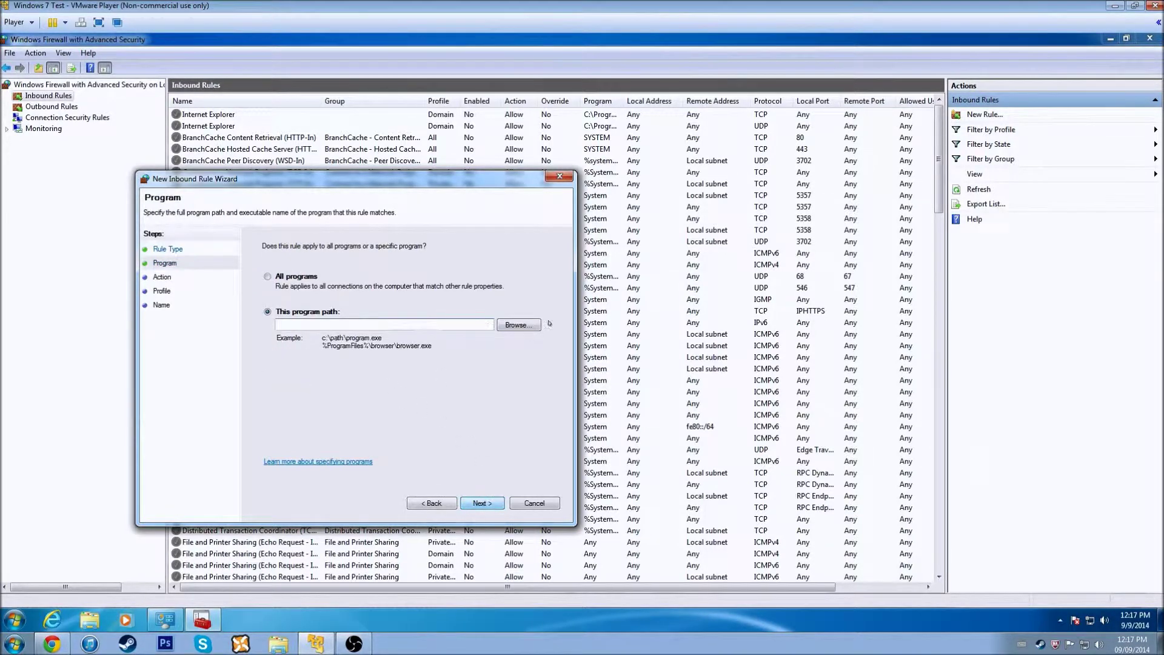
click(519, 325)
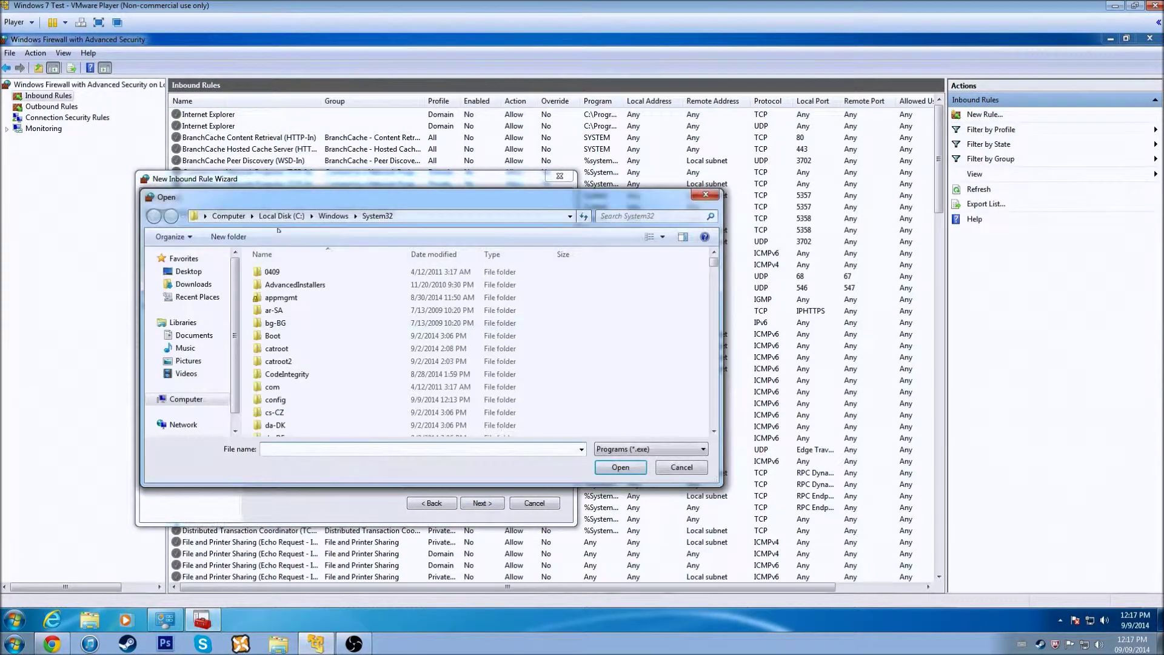
click(282, 216)
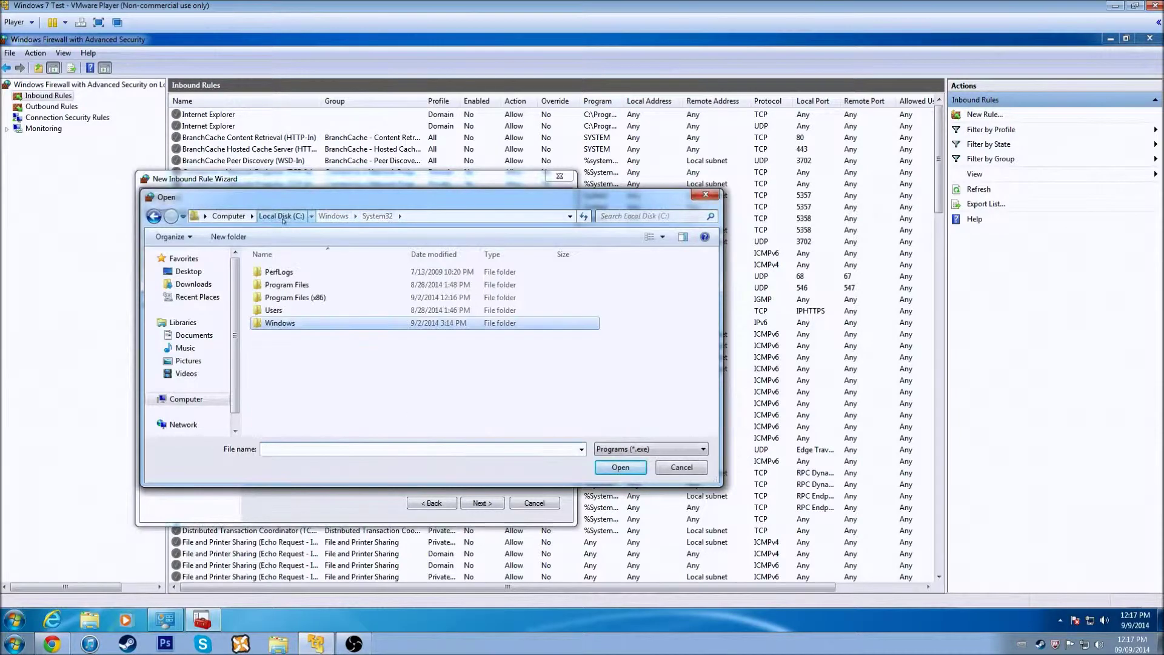
double_click(305, 297)
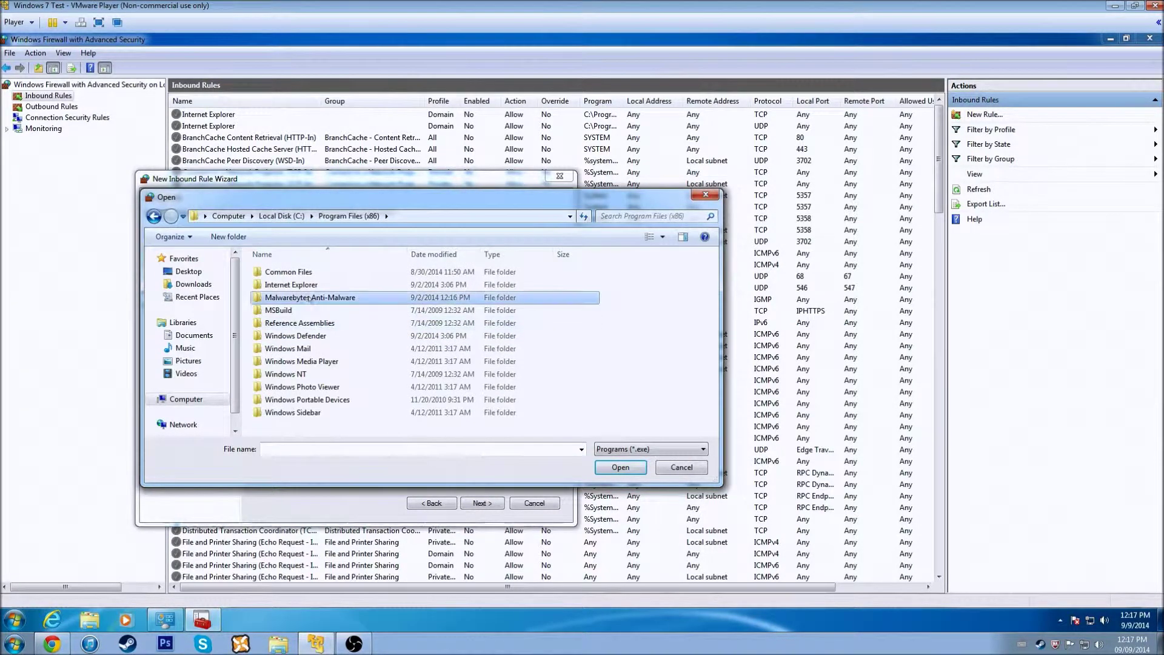
double_click(310, 298)
click(276, 323)
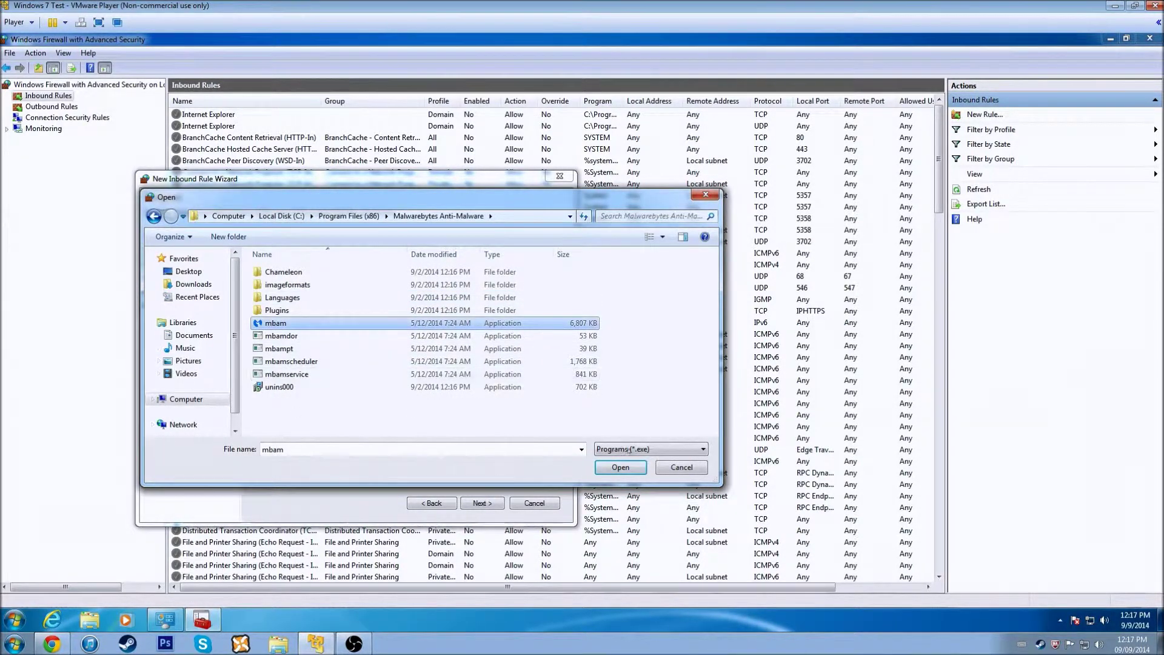
click(705, 195)
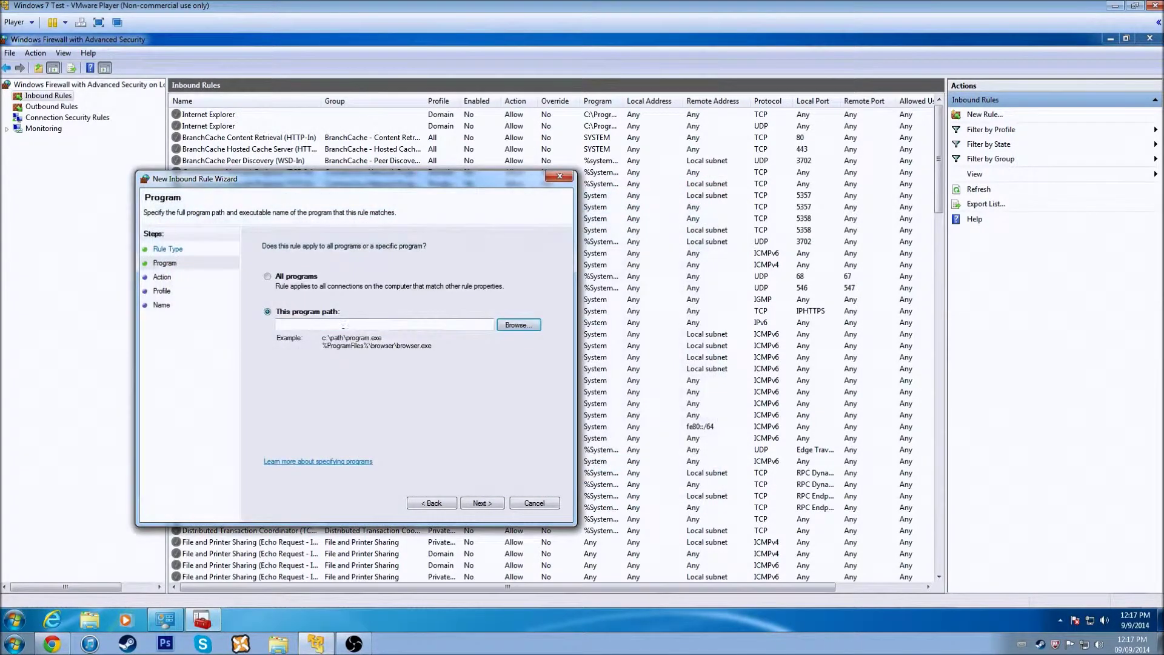
Set the program path to mbam.exe in C:\Program Files (x86)\Malwarebytes Anti-Malware.
click(500, 324)
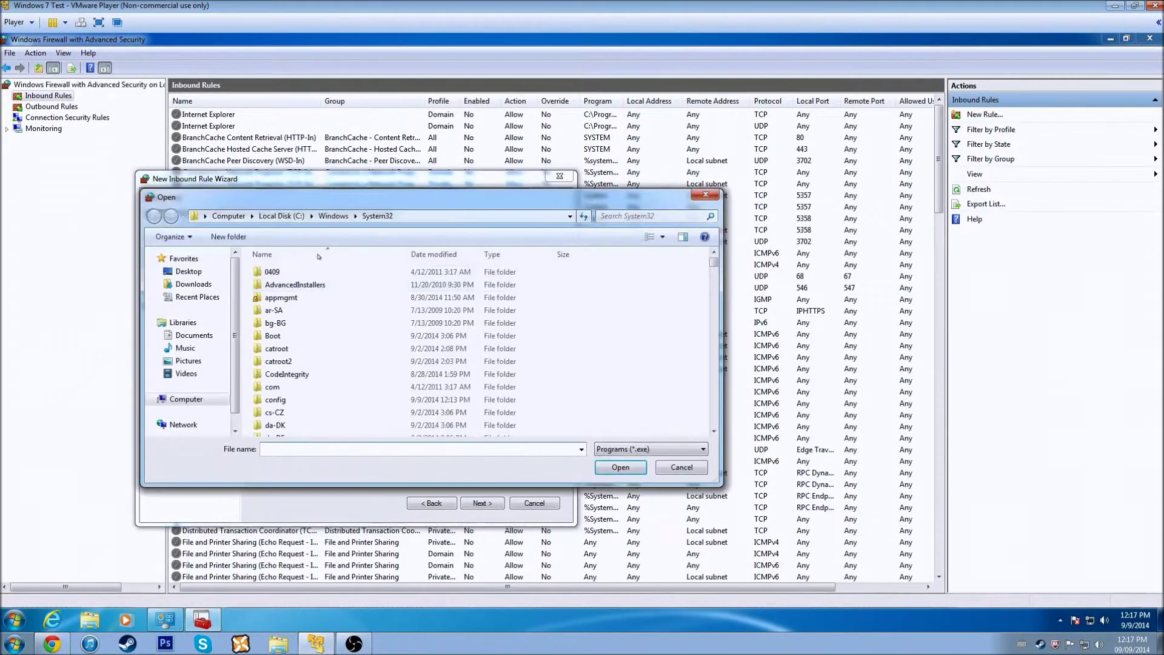
click(334, 216)
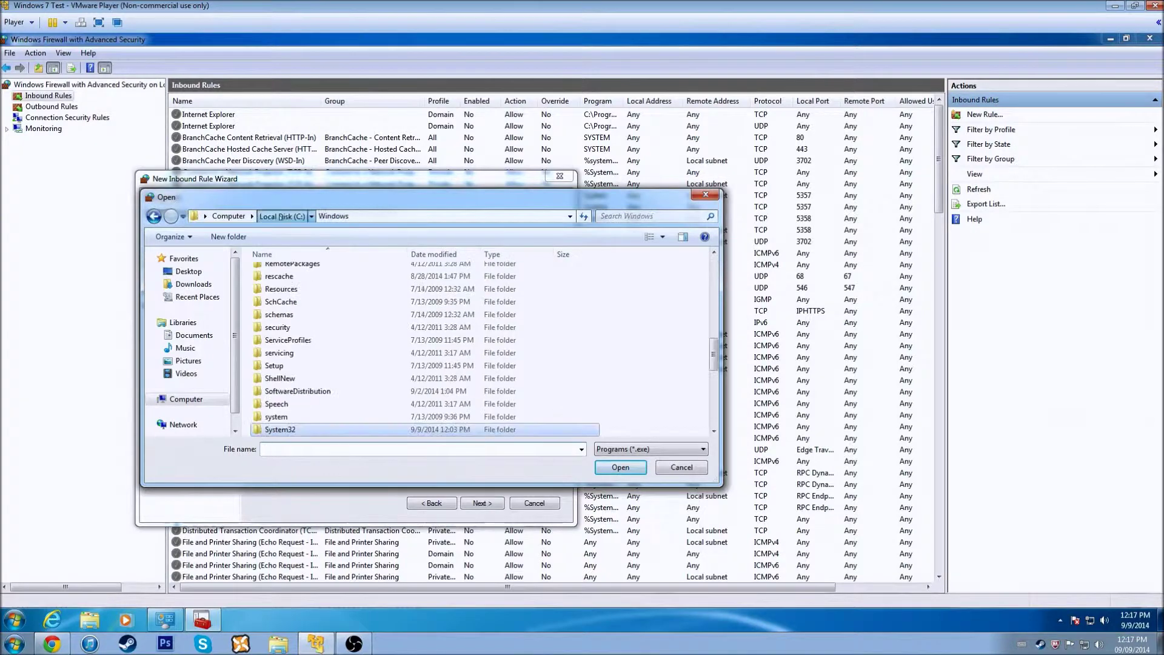
click(281, 217)
double_click(309, 297)
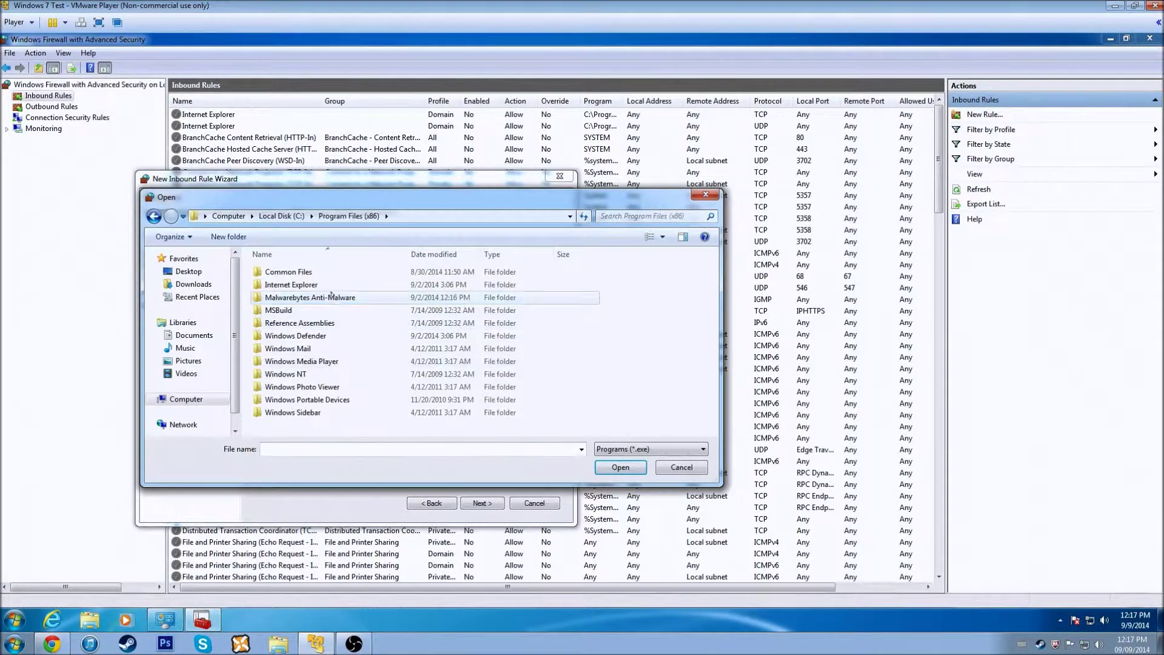
double_click(332, 297)
click(285, 323)
click(620, 467)
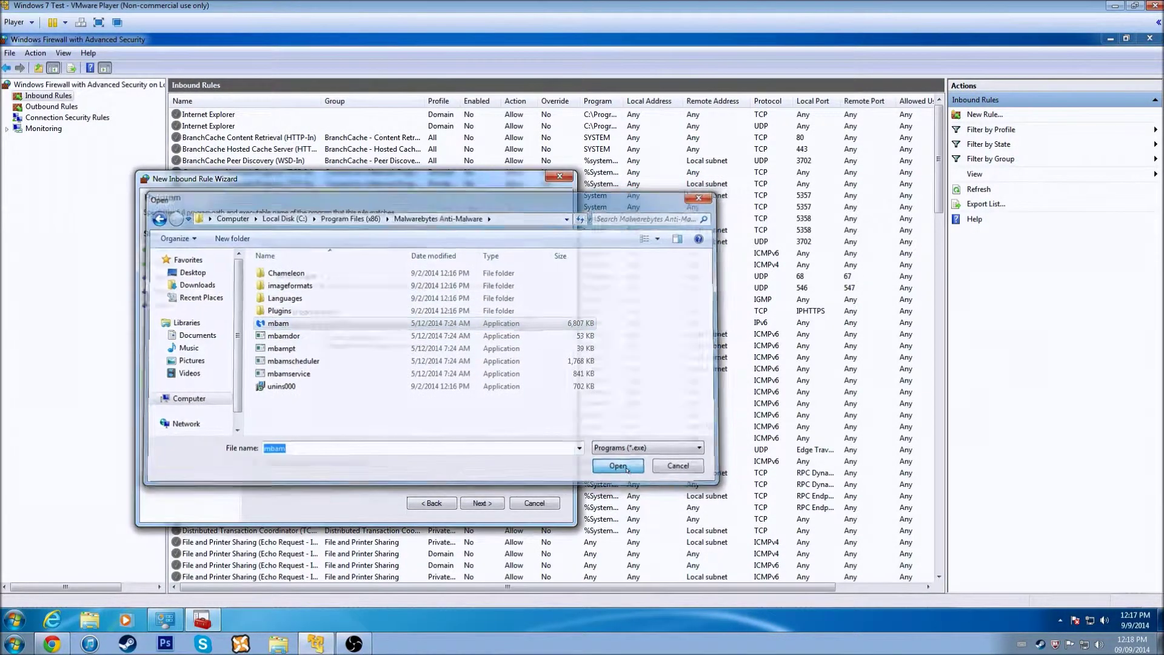
Step forward through Action, Profile and Name, then return to the Rule Type page.
click(469, 503)
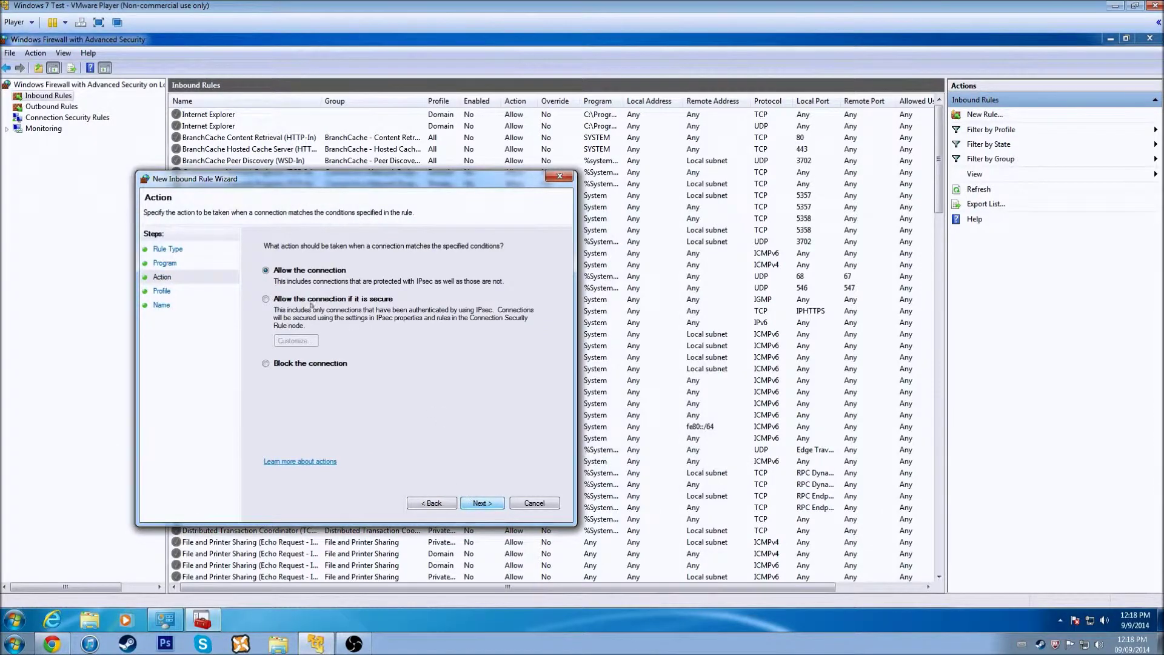
click(479, 503)
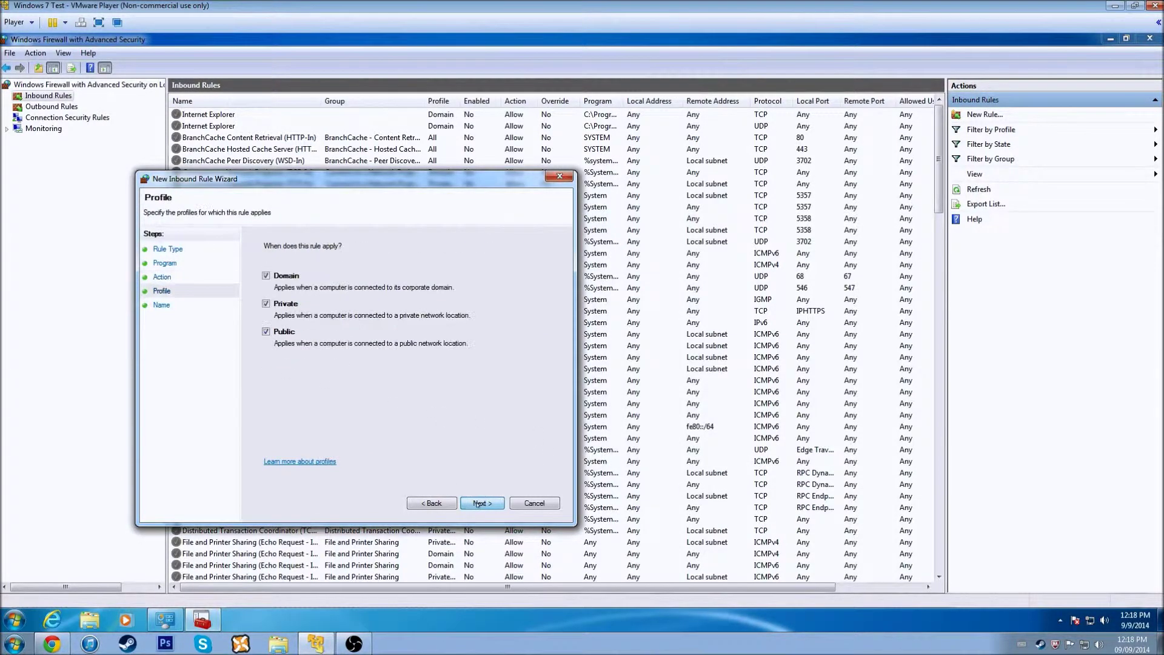
click(481, 503)
click(431, 503)
click(431, 504)
click(431, 503)
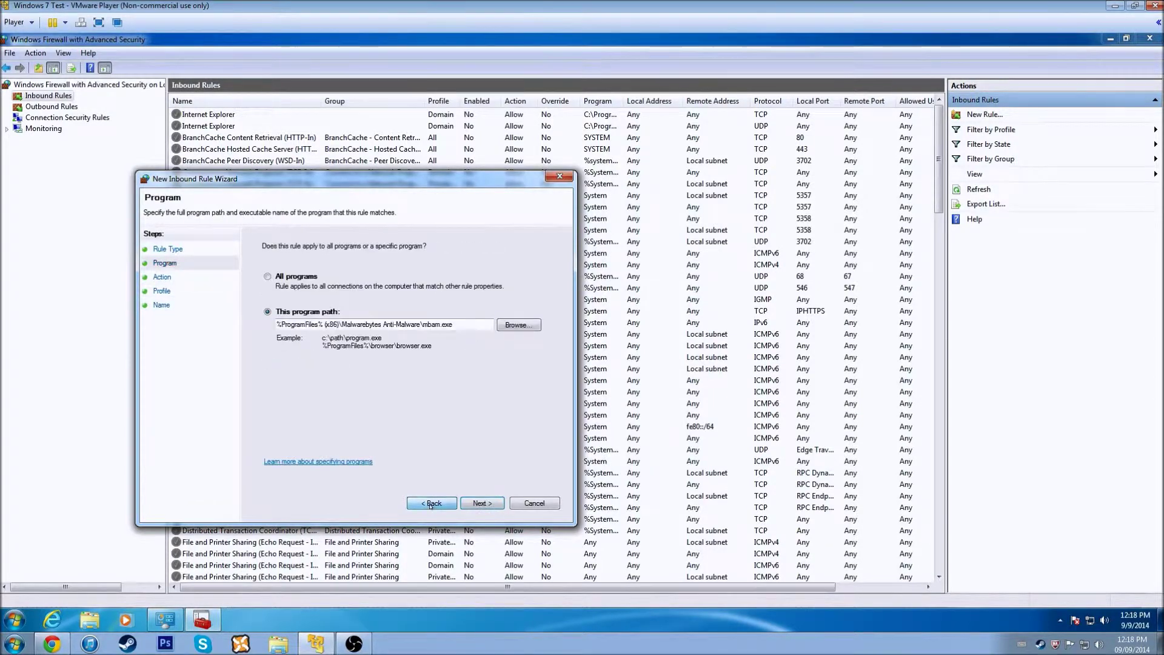
click(179, 249)
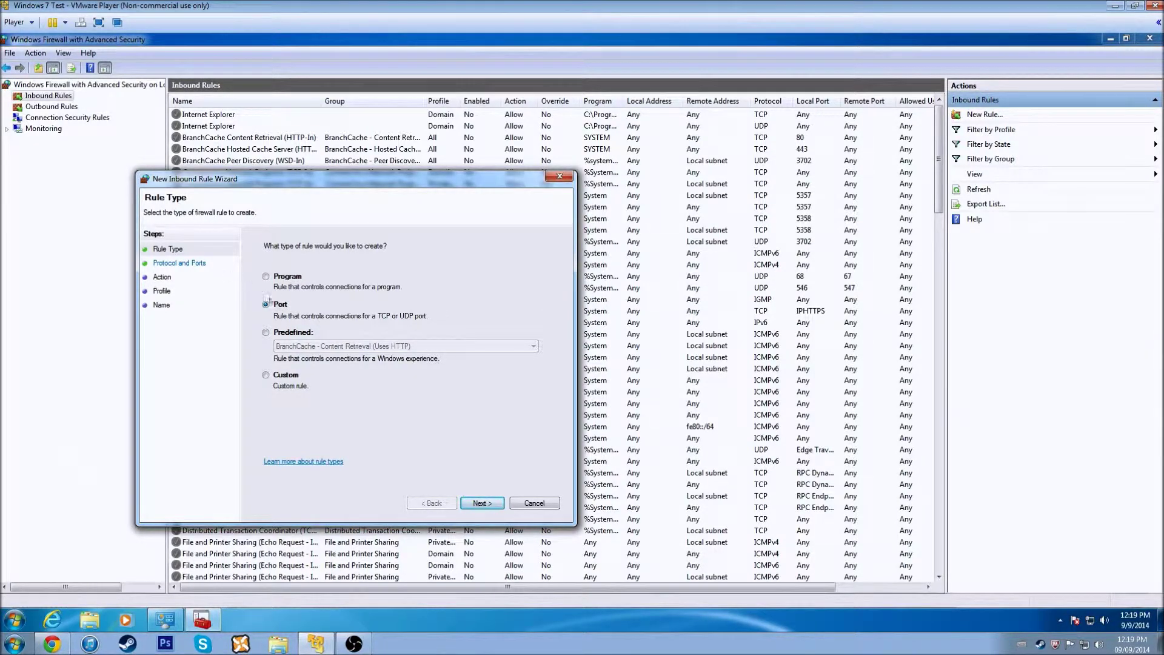
On Protocol and Ports, change the specific local ports from 30, 40, 50 to 40, 30, 50.
click(179, 263)
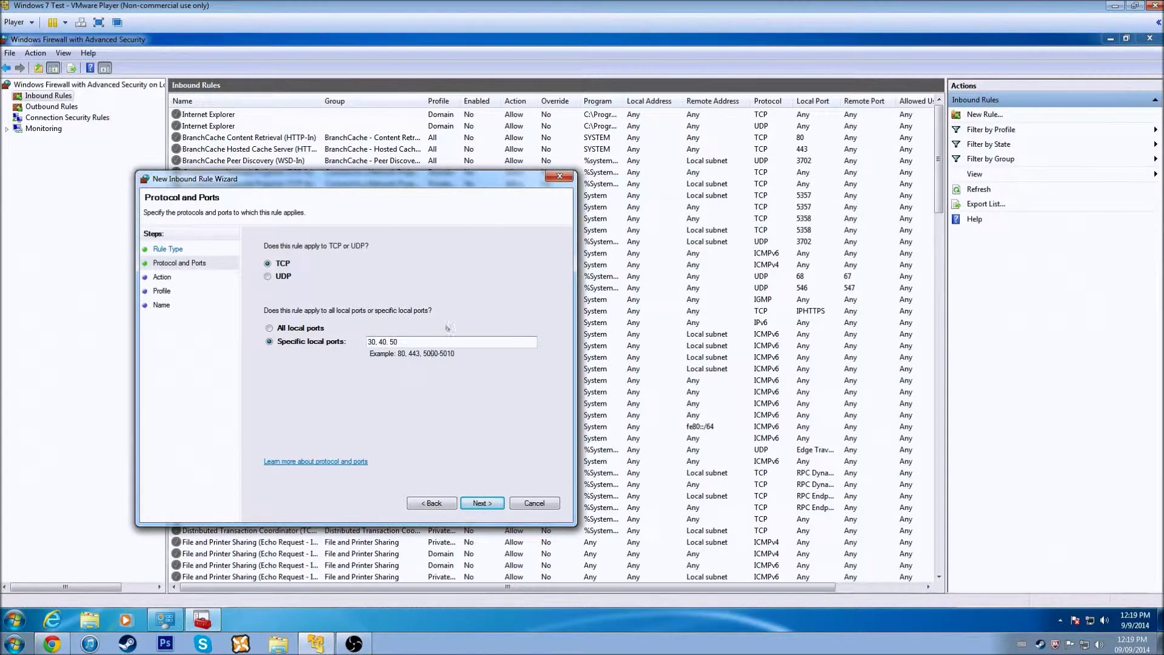
drag(400, 341, 335, 352)
key(BackSpace)
text(40, 30, 50)
Step through Action and Profile, go back to Rule Type, and choose Custom.
click(482, 503)
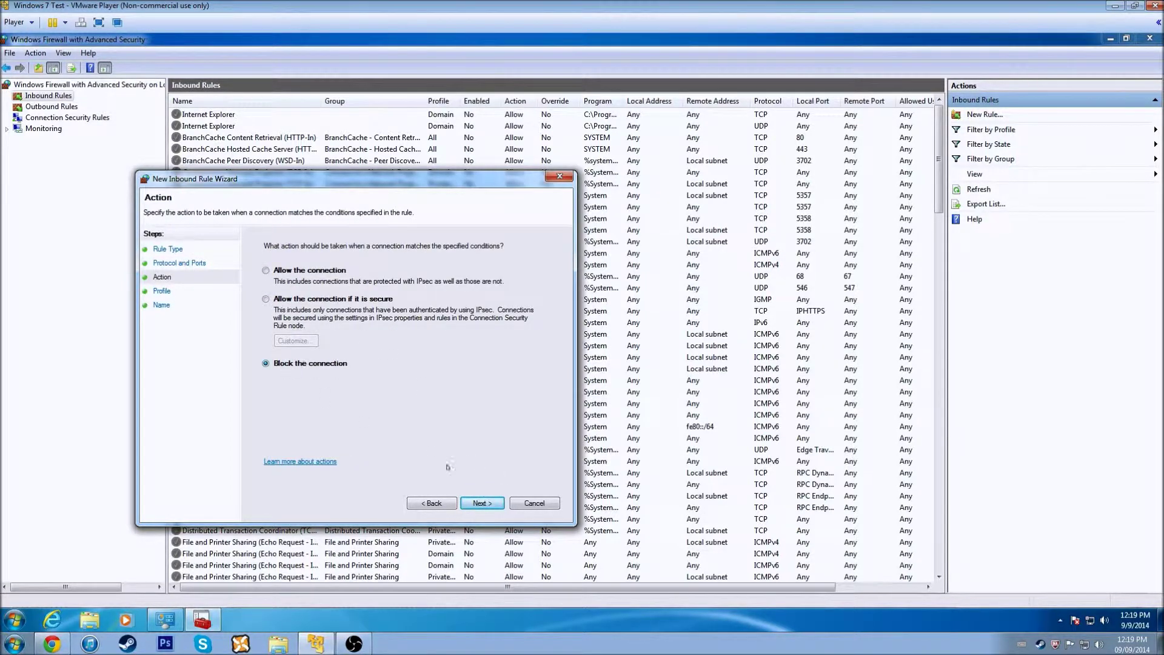
click(482, 503)
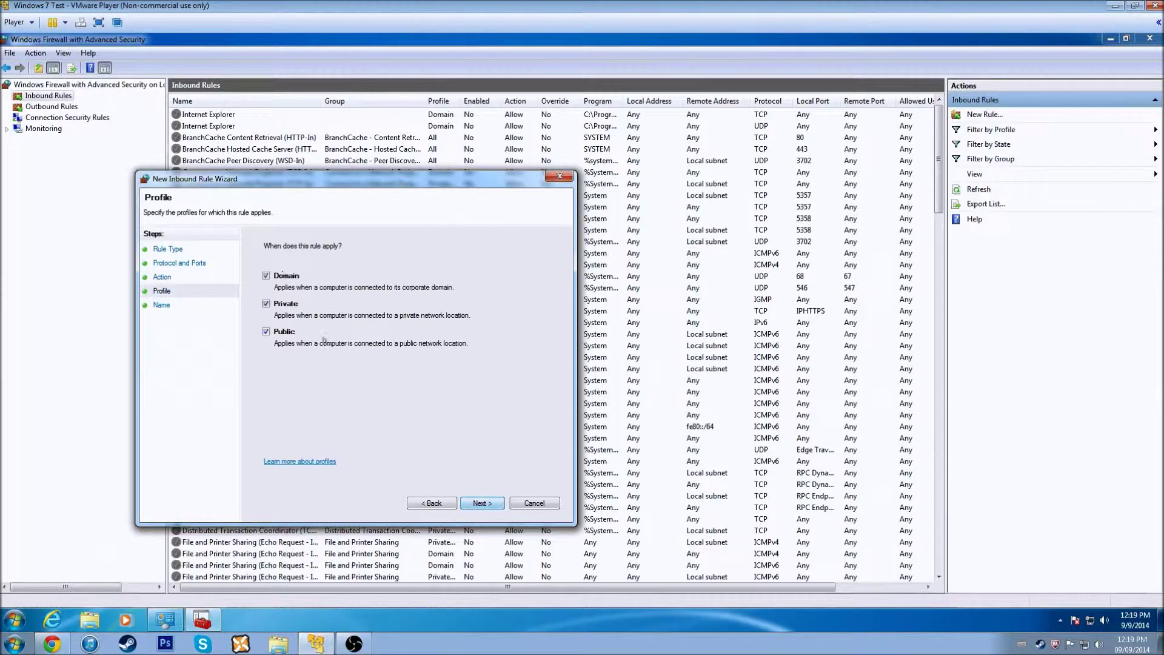
click(424, 503)
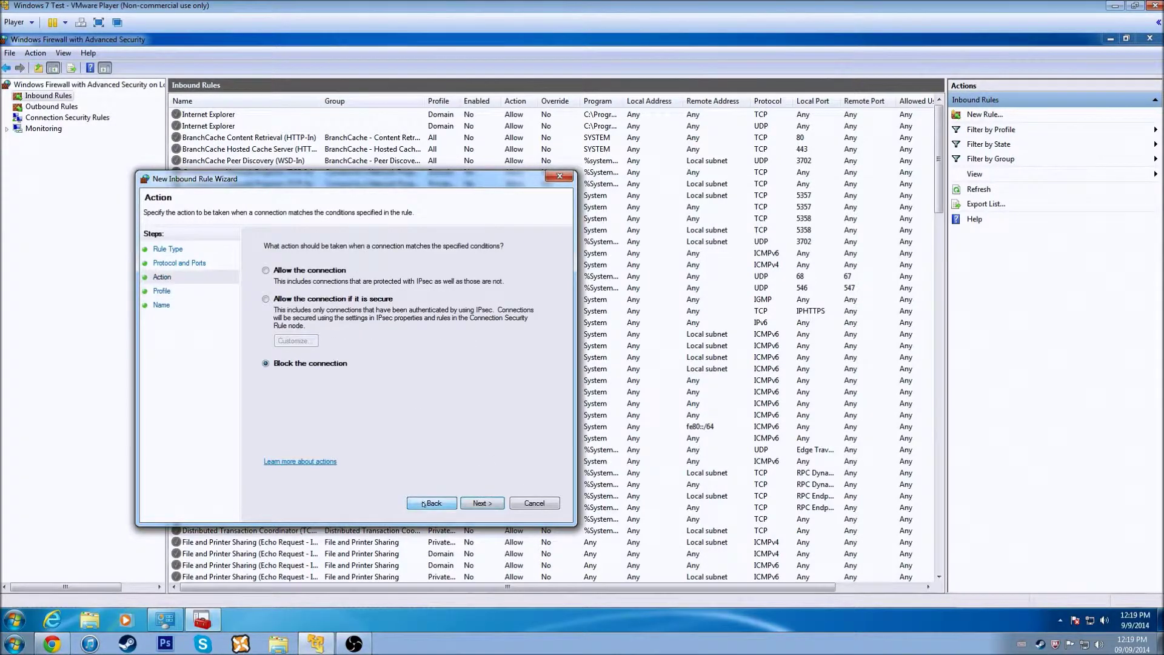
click(424, 503)
click(424, 503)
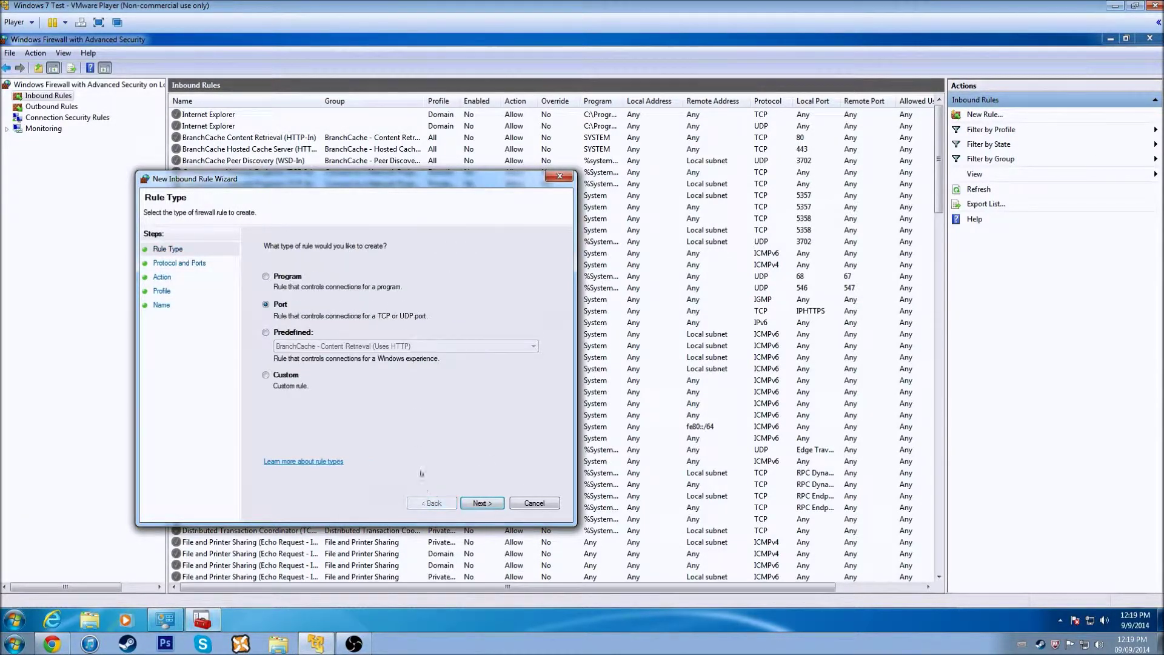
click(286, 376)
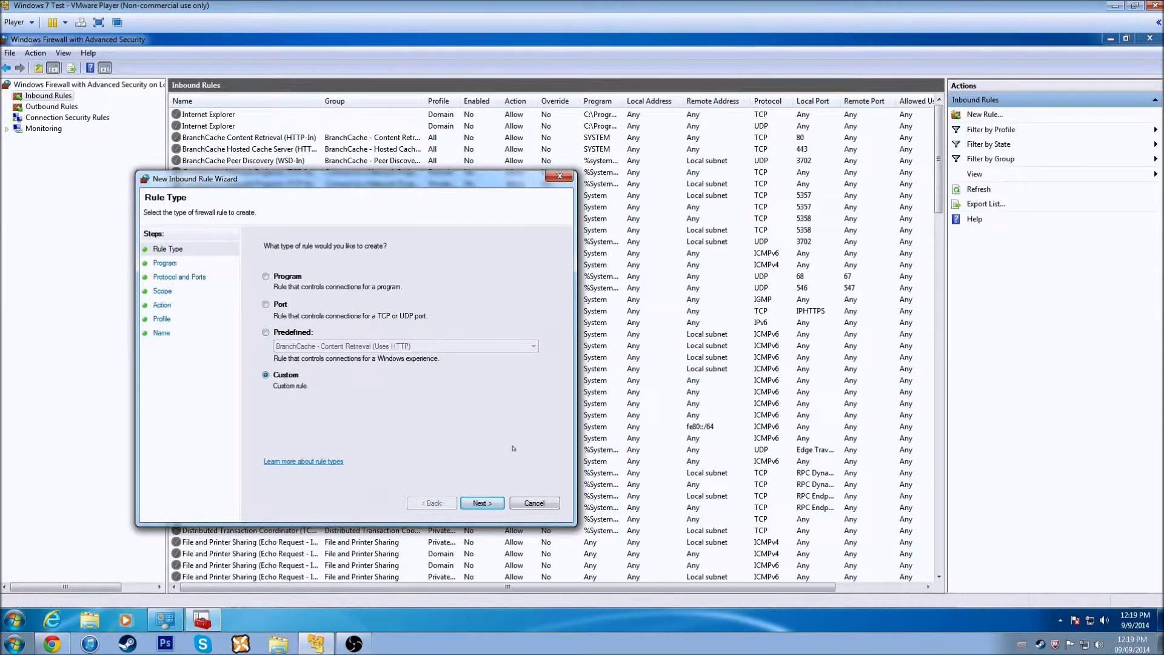
In the Program step's service customization, apply the rule only to the Remote Registry service.
click(502, 504)
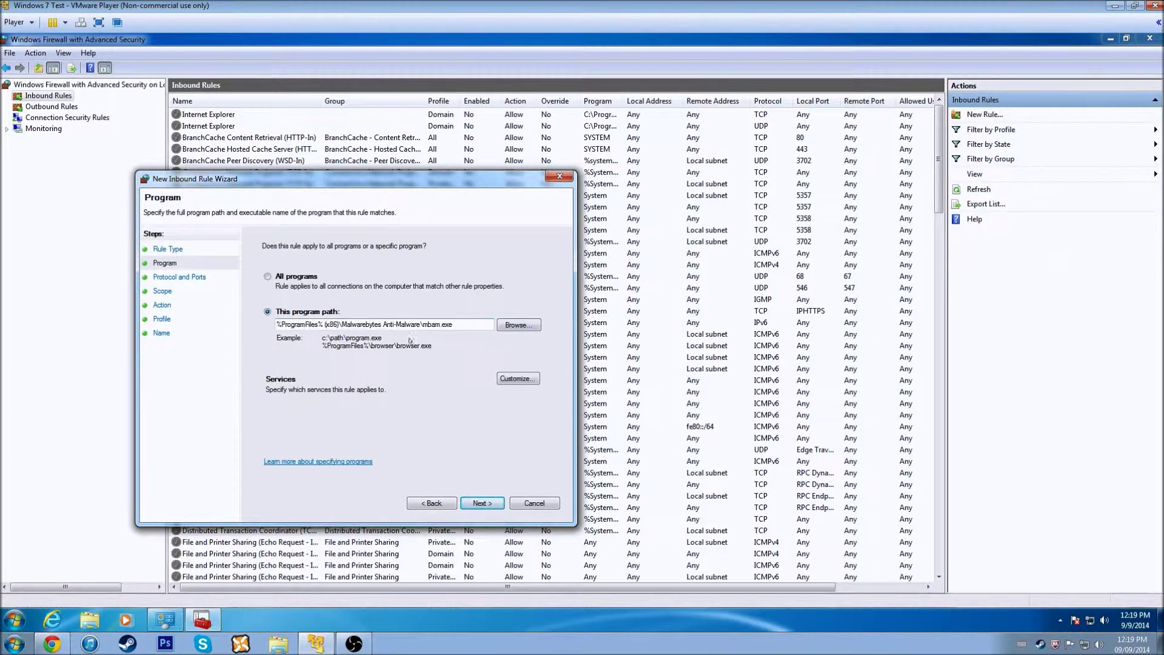
click(519, 379)
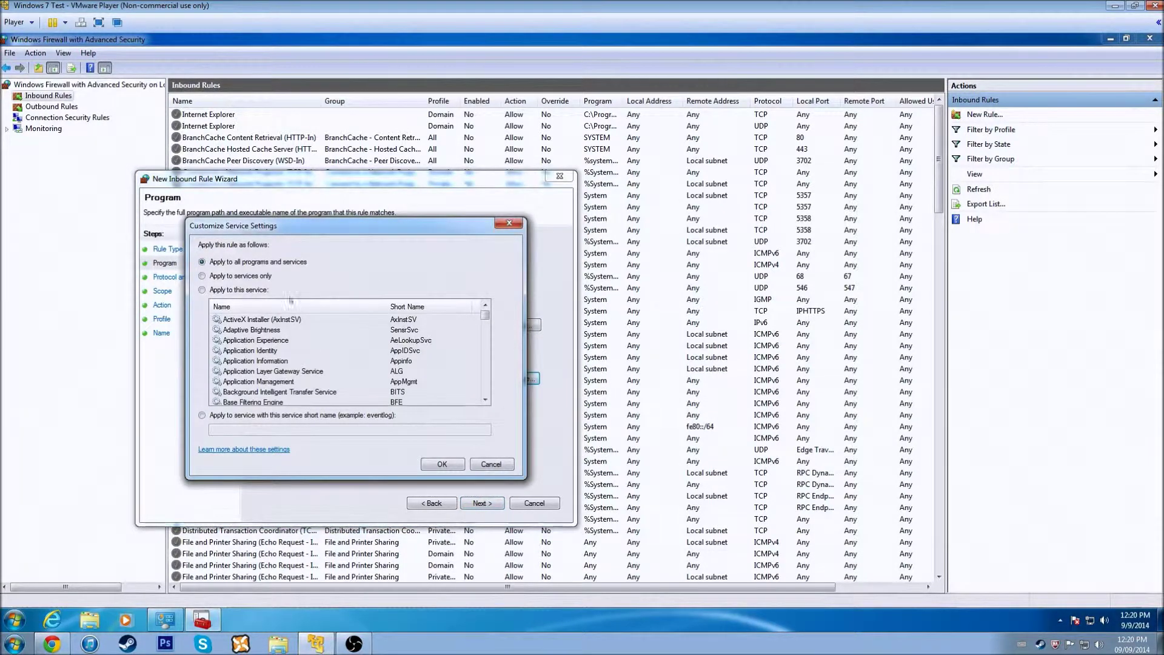
click(235, 290)
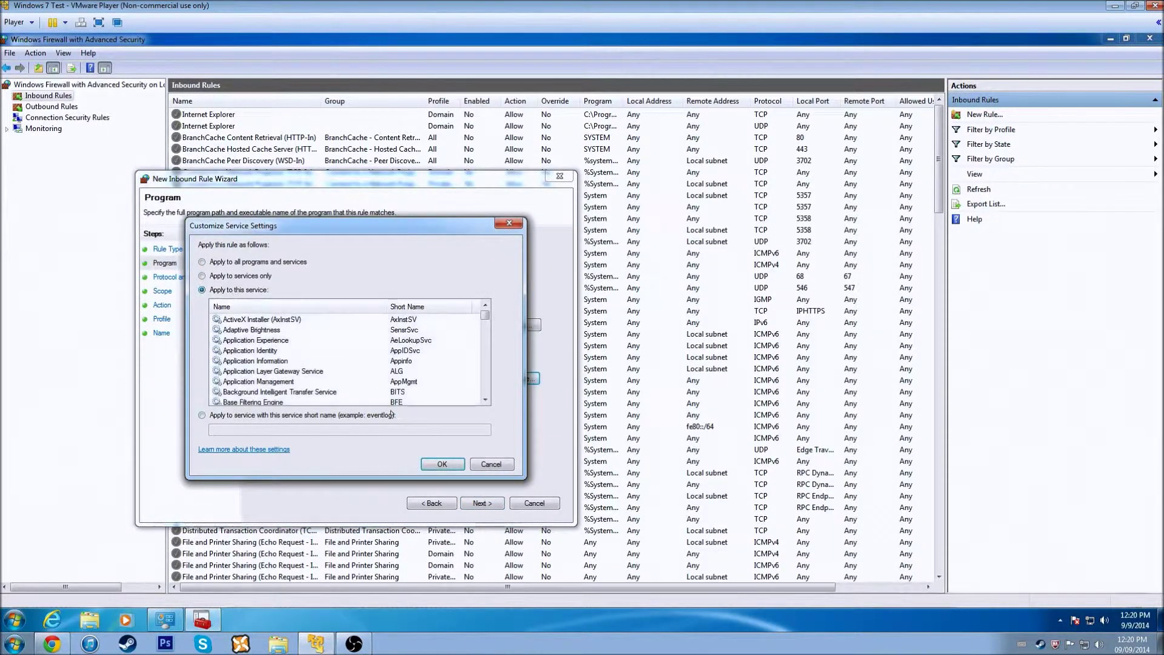
click(397, 350)
scroll(353, 374, down, 1)
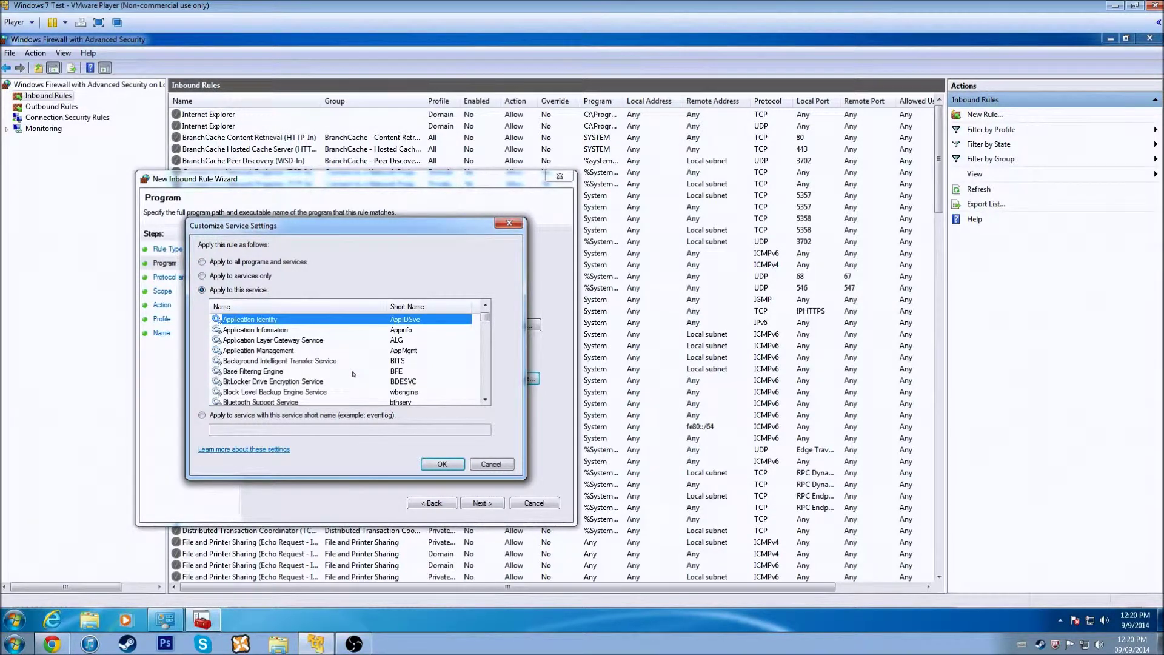
scroll(354, 375, down, 15)
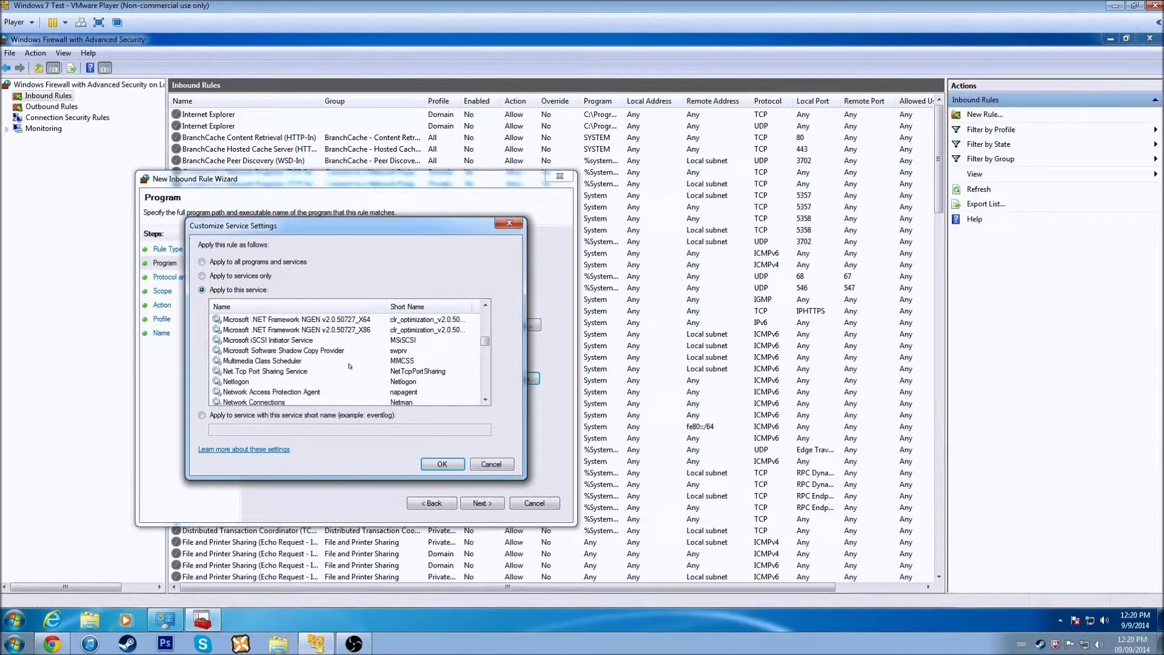
scroll(349, 366, down, 7)
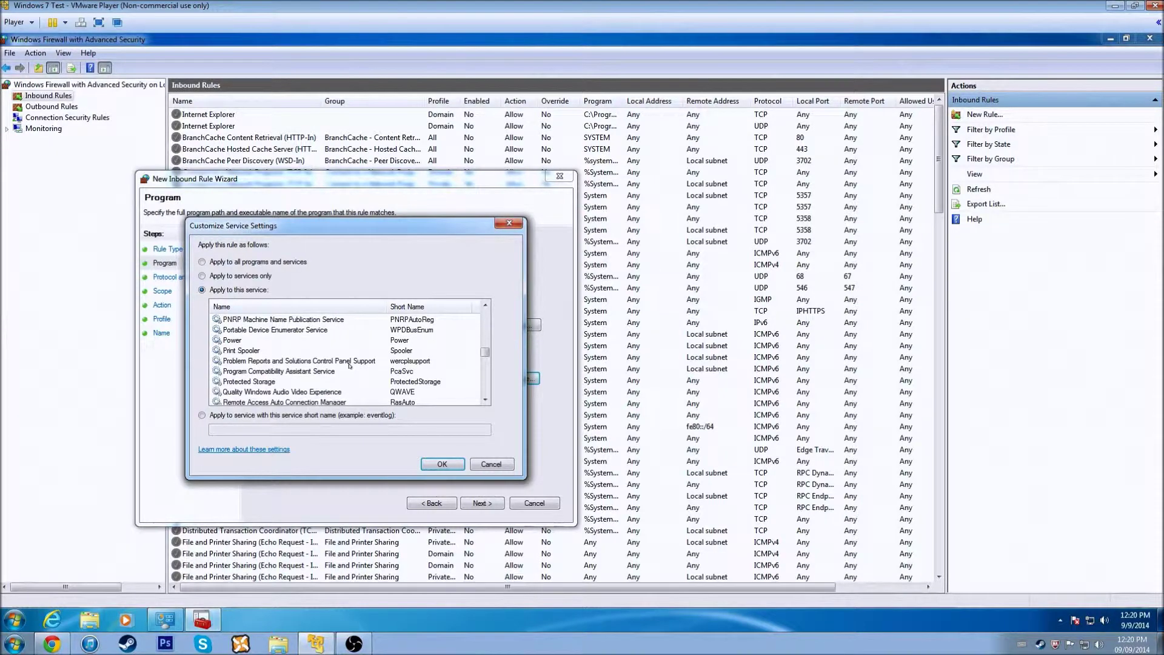
scroll(349, 366, down, 3)
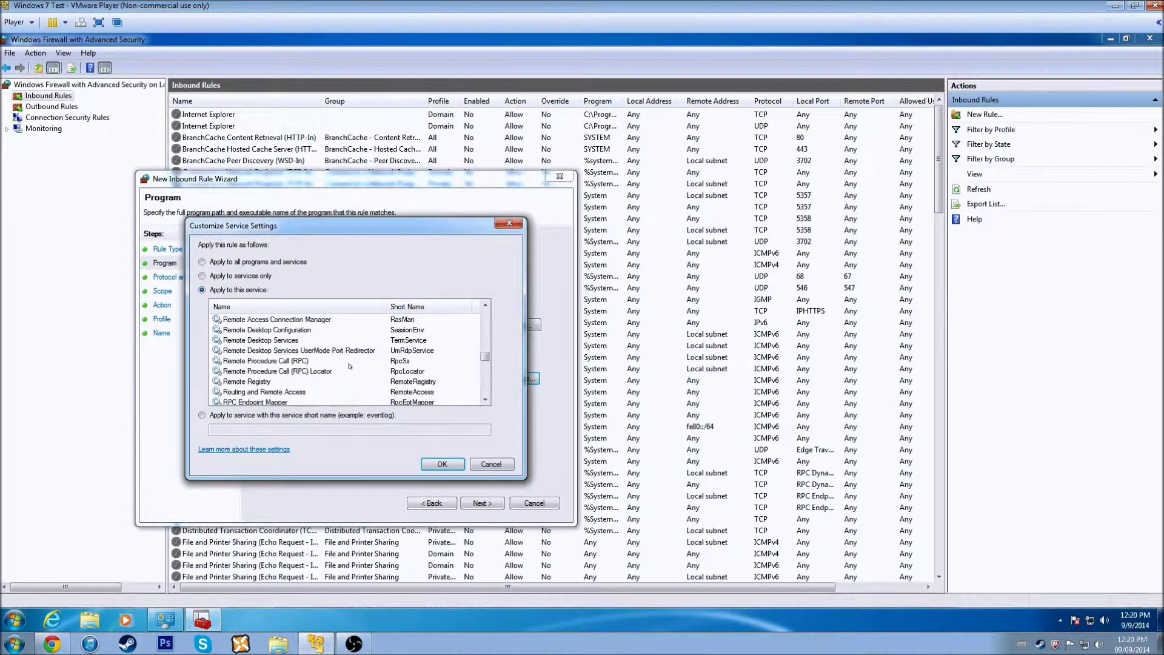
click(293, 381)
click(428, 462)
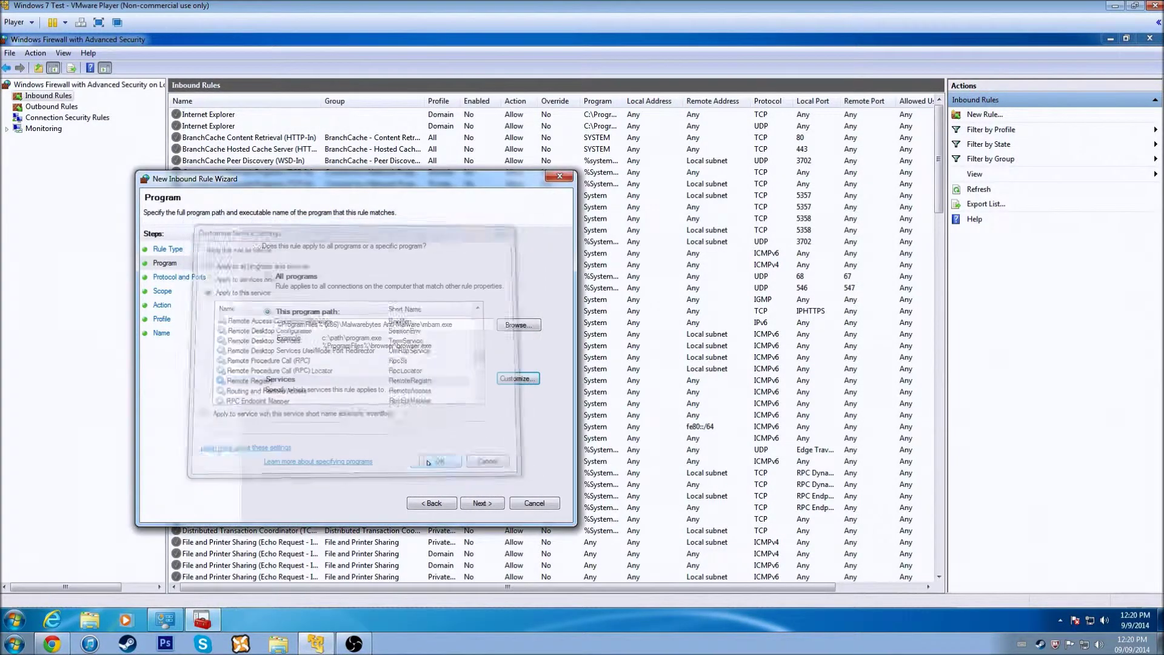
Set the protocol type to TCP, keep All Ports as the local port, and continue to Scope.
click(485, 505)
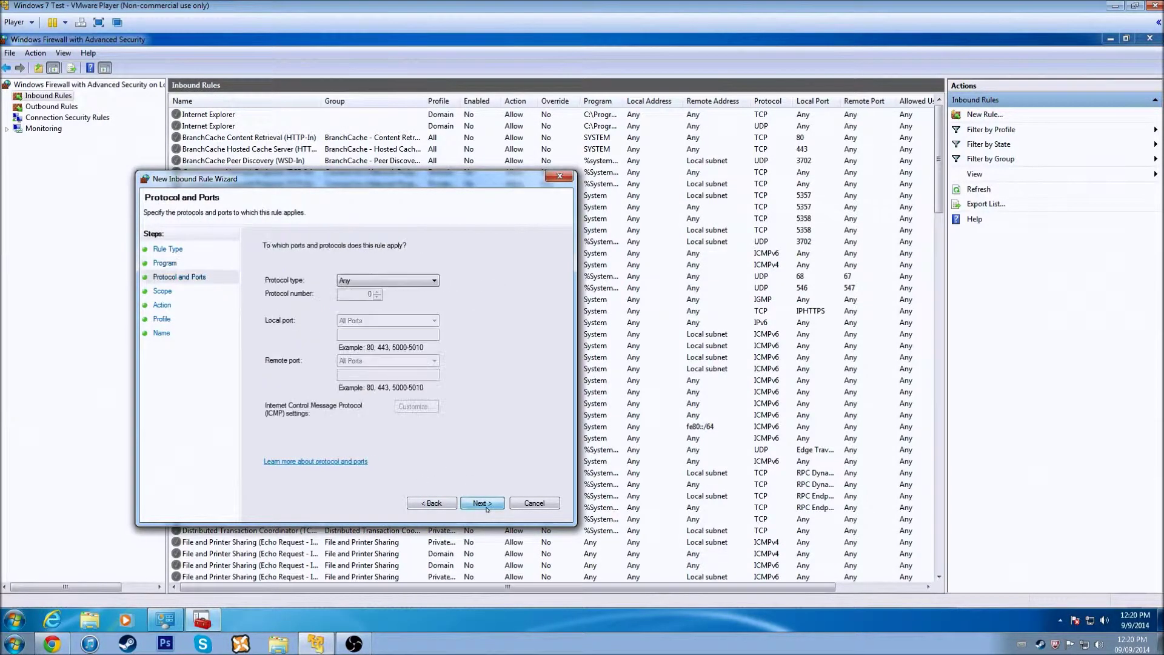
click(388, 280)
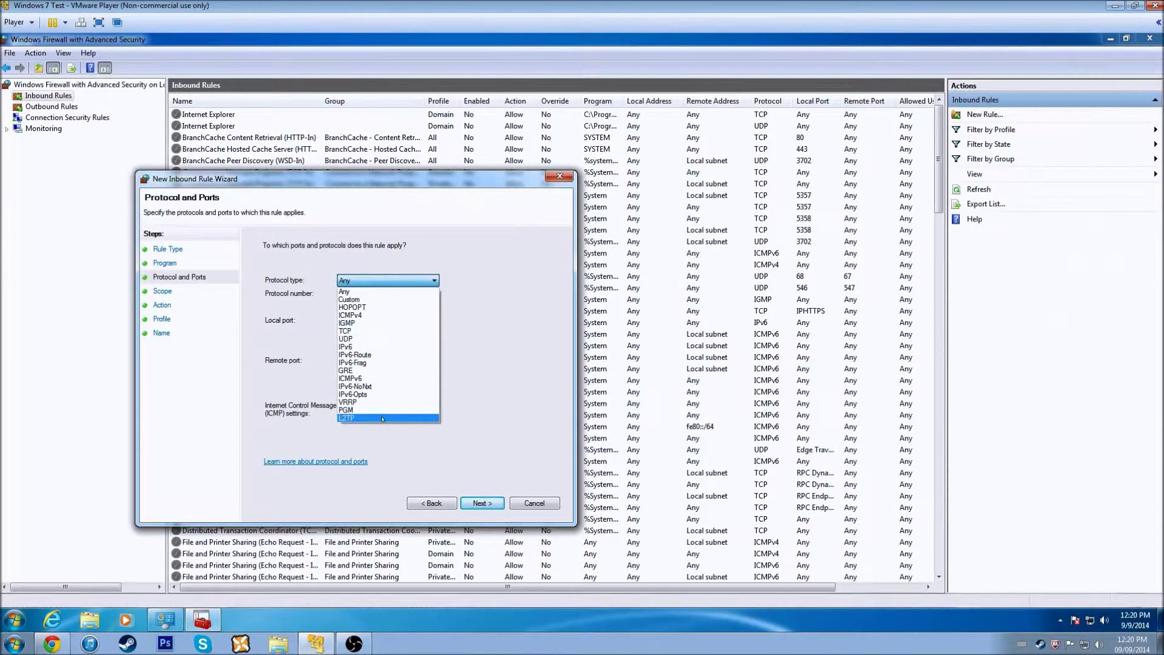
click(382, 331)
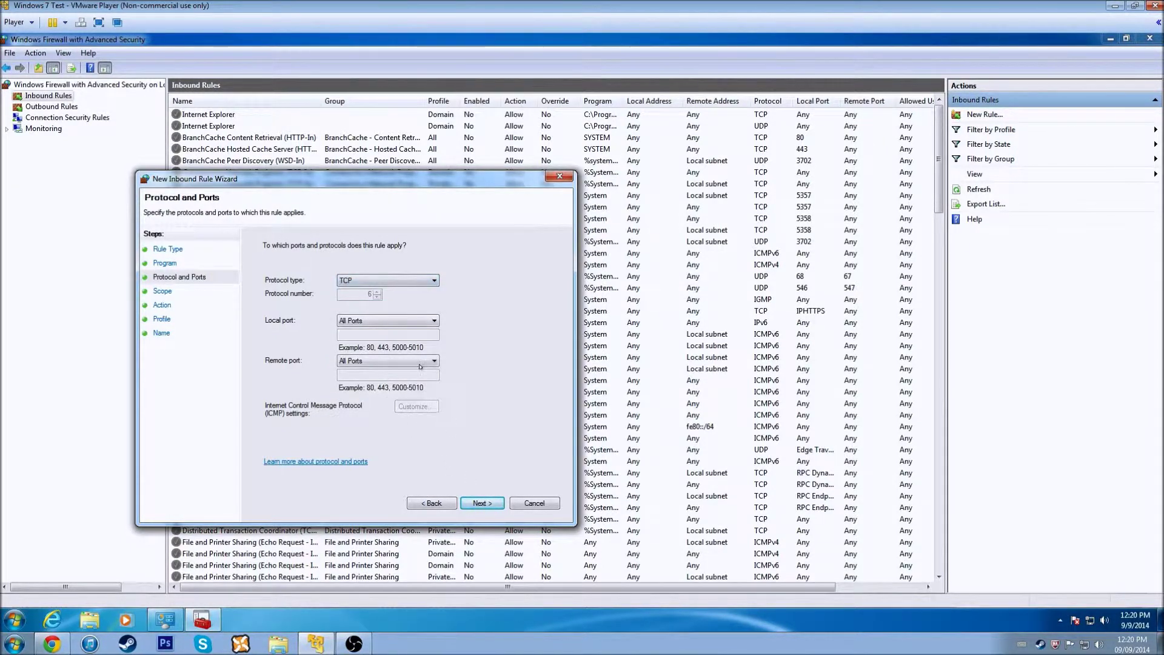
click(392, 320)
click(500, 292)
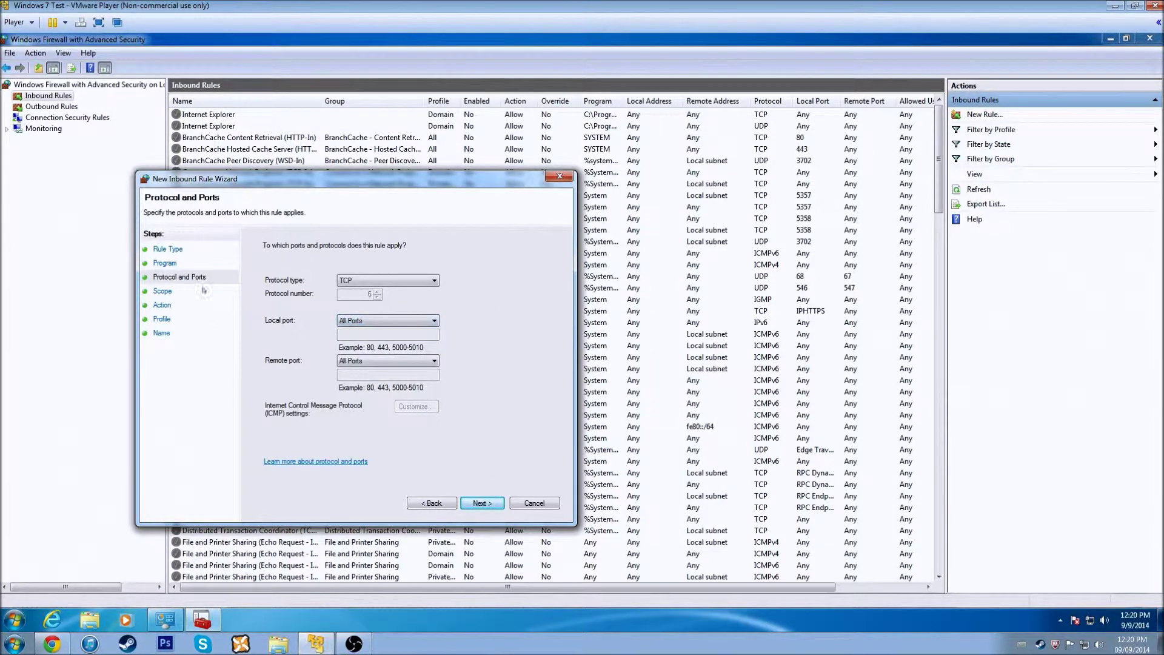
key(Return)
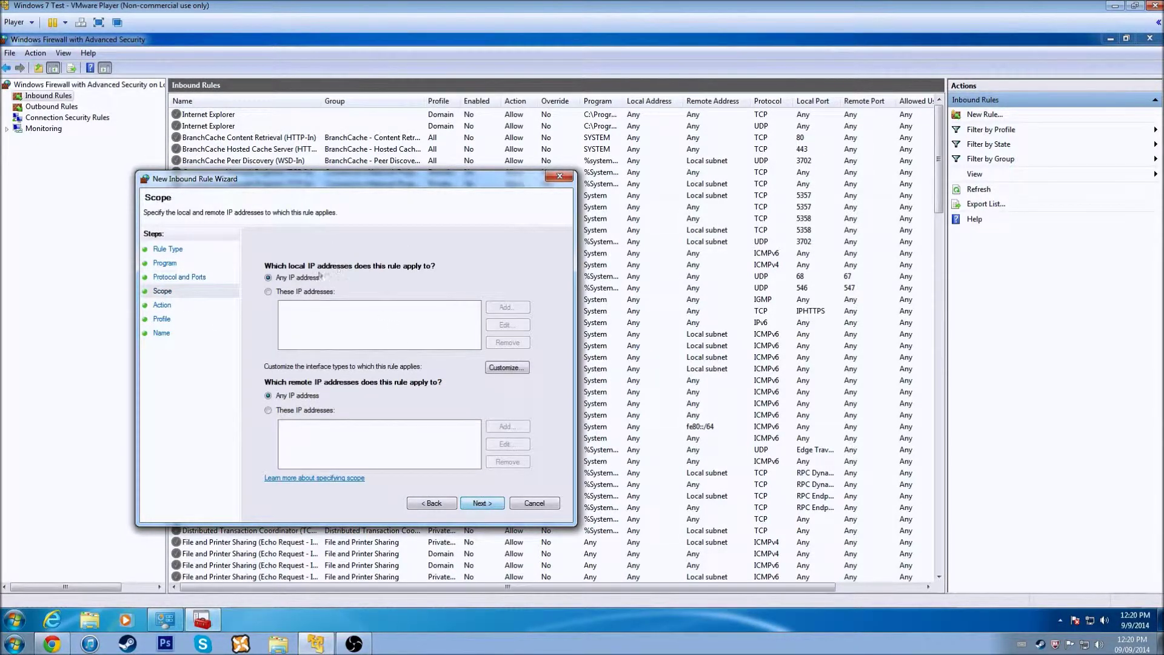
Restrict the local IP addresses to 192.168.1.120 and continue to the Action step.
click(304, 291)
click(520, 306)
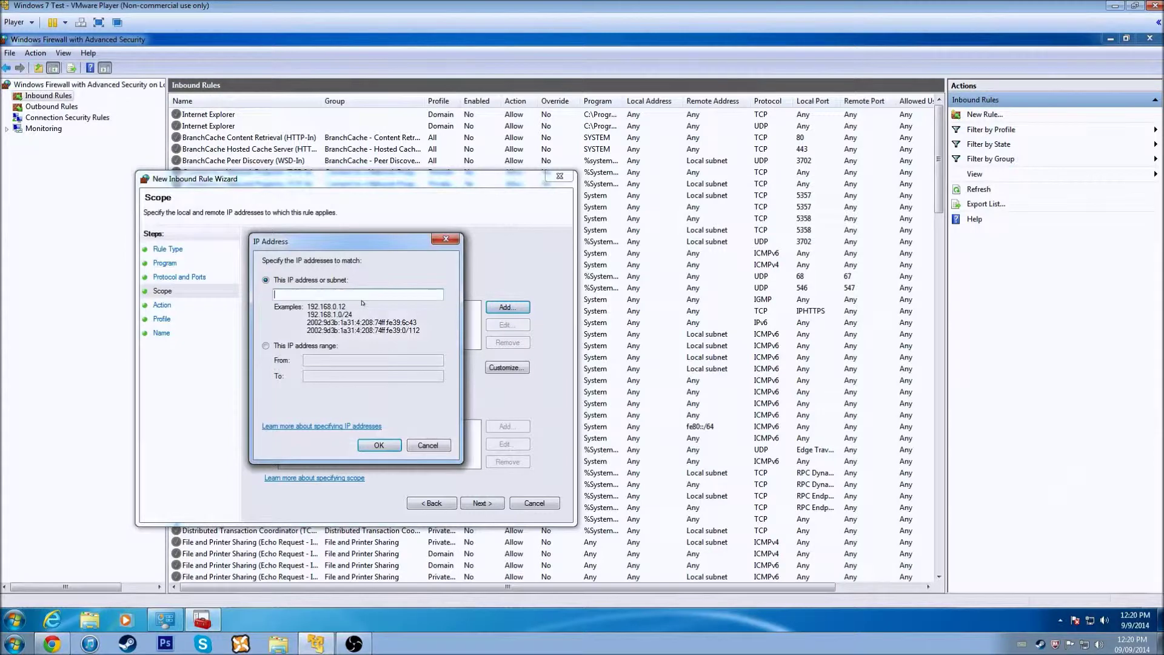
key(Return)
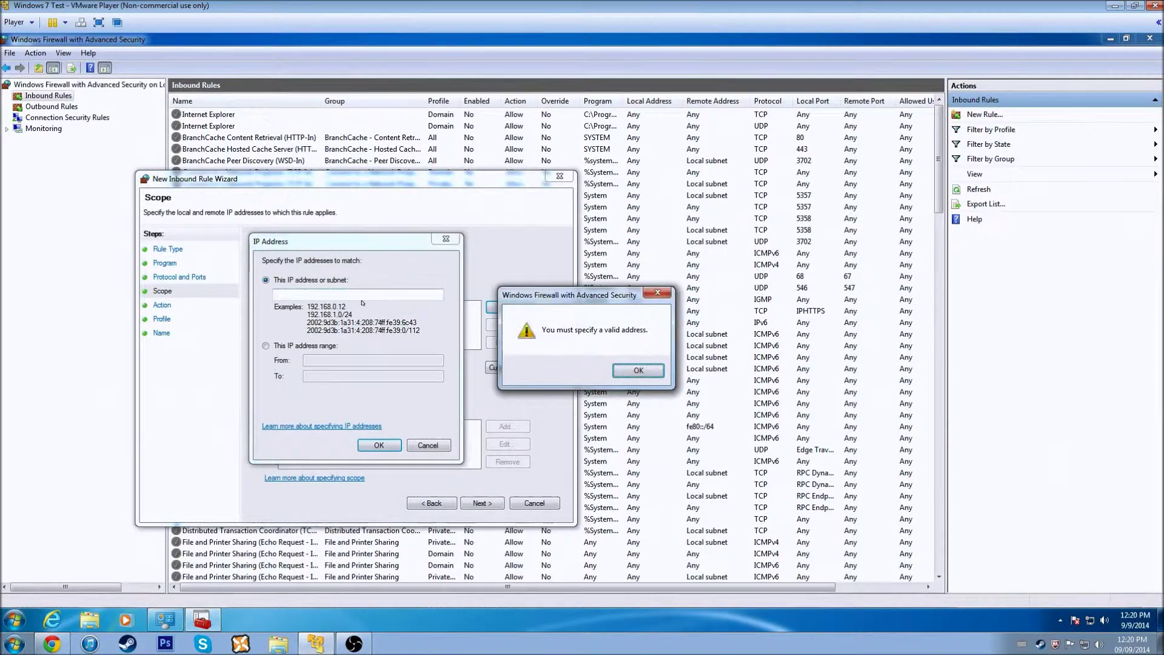
key(Return)
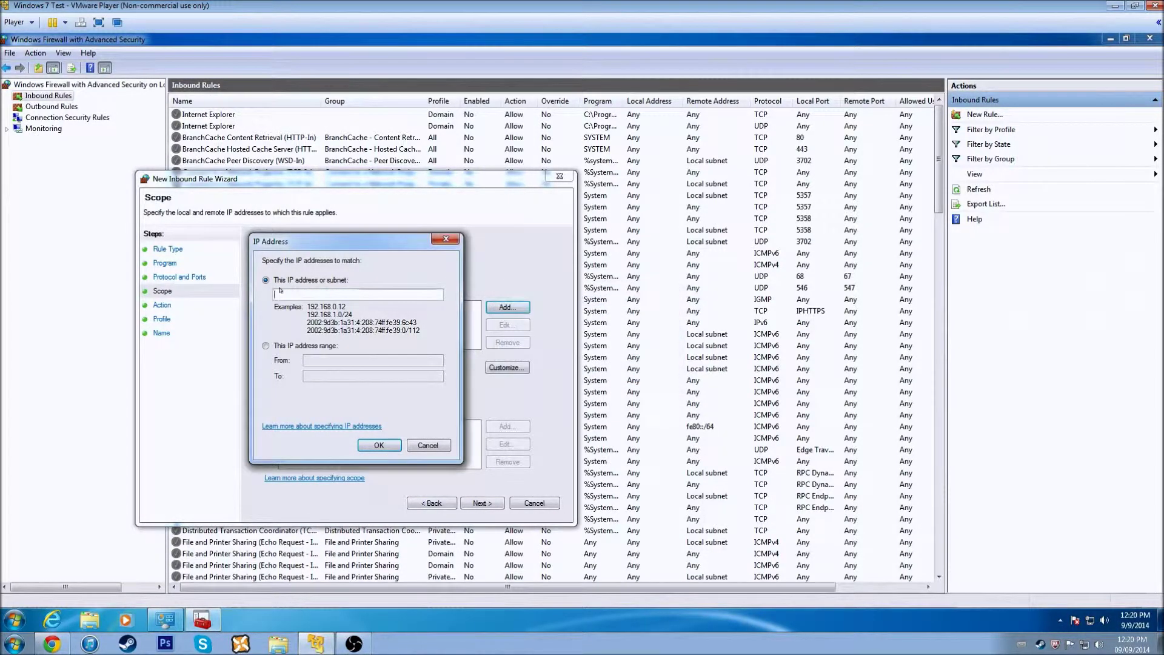
text(192.168.1.120)
click(378, 445)
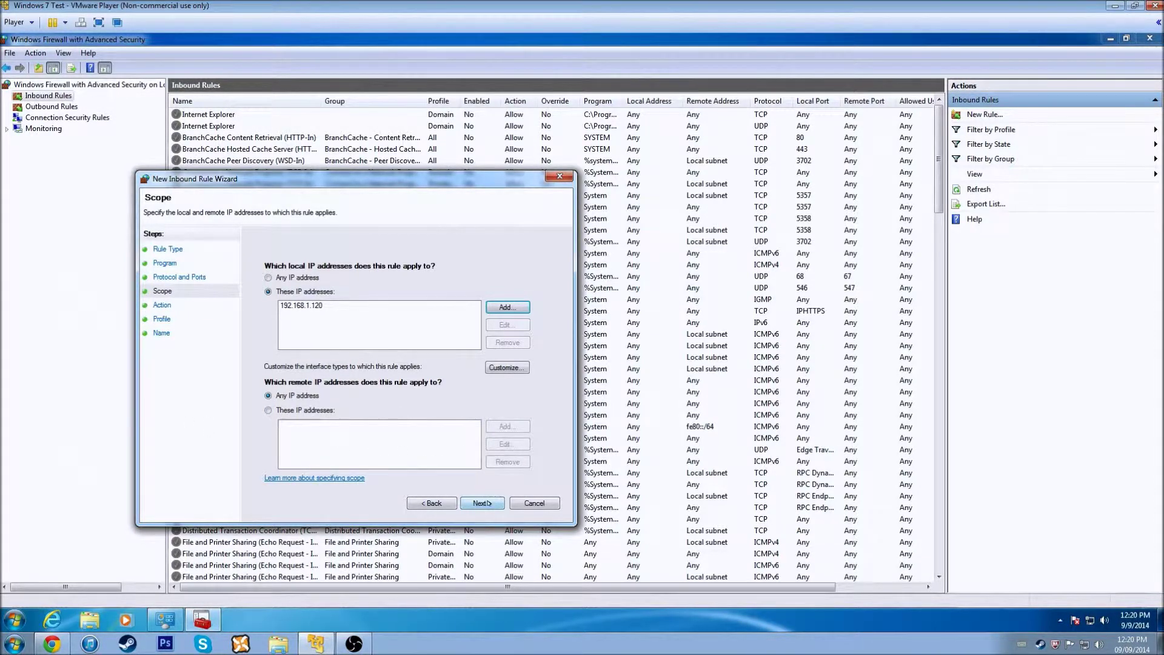
click(482, 503)
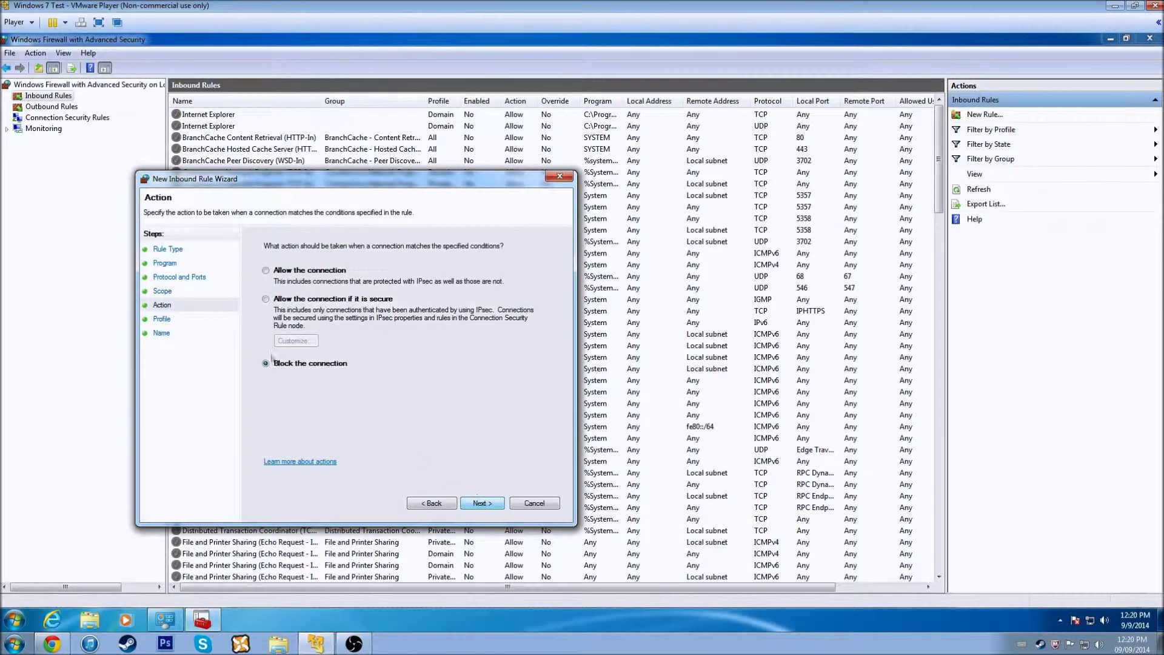
Step forward through Profile and Name, then back to the Program page.
click(481, 503)
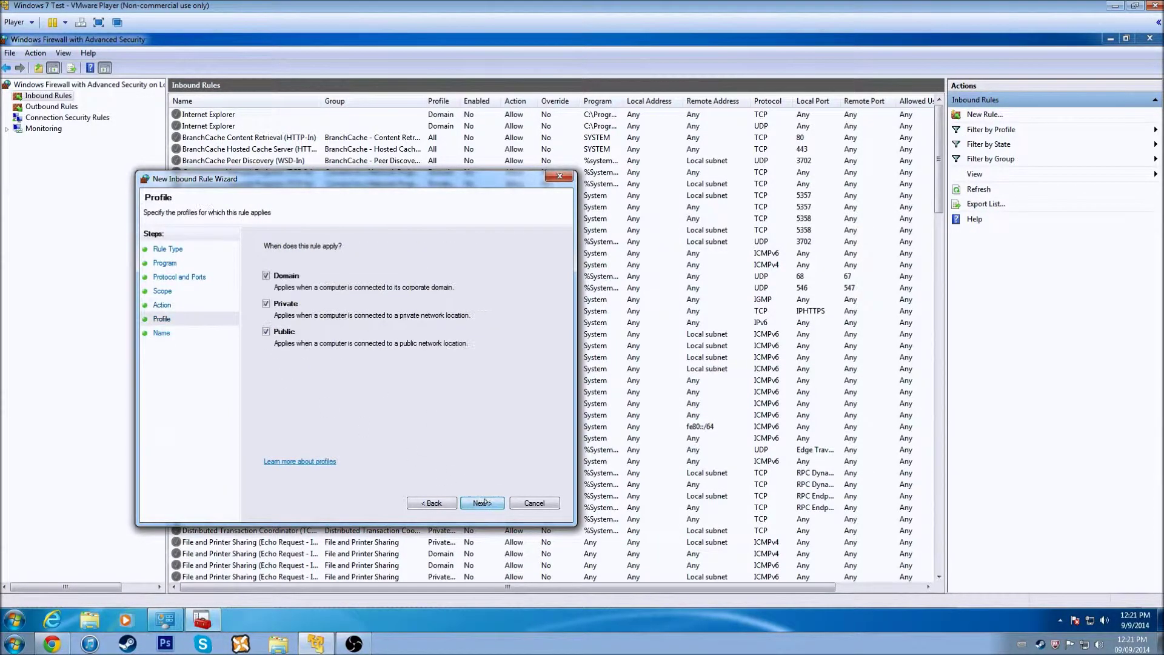
click(481, 503)
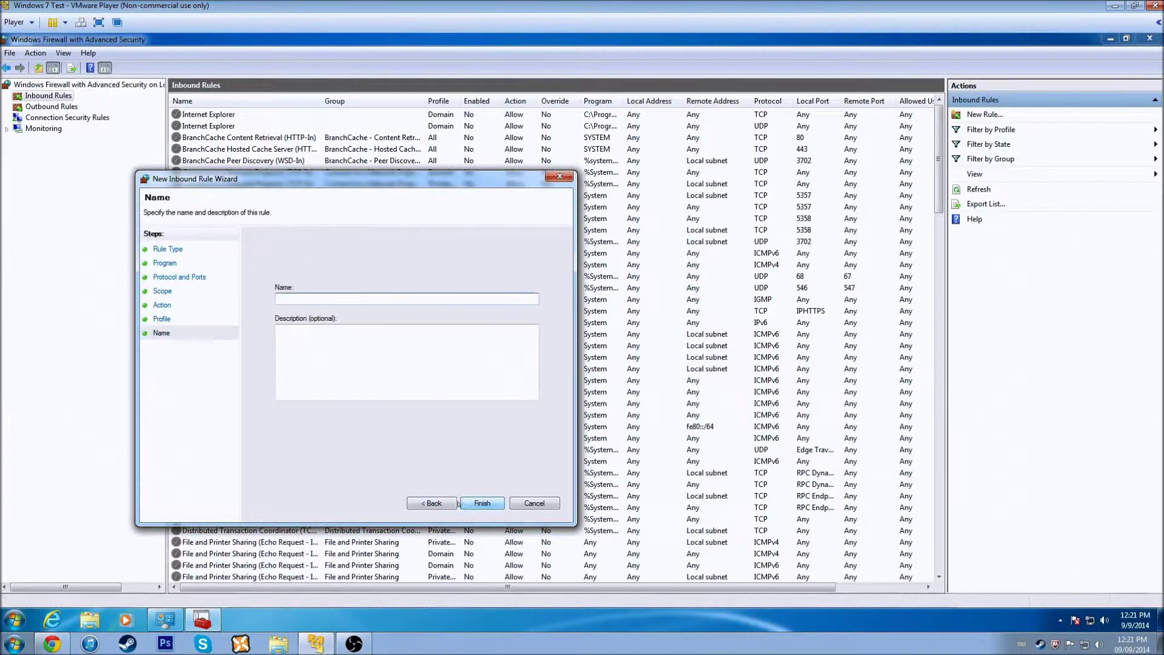
click(440, 503)
click(439, 504)
click(440, 503)
click(440, 503)
click(440, 503)
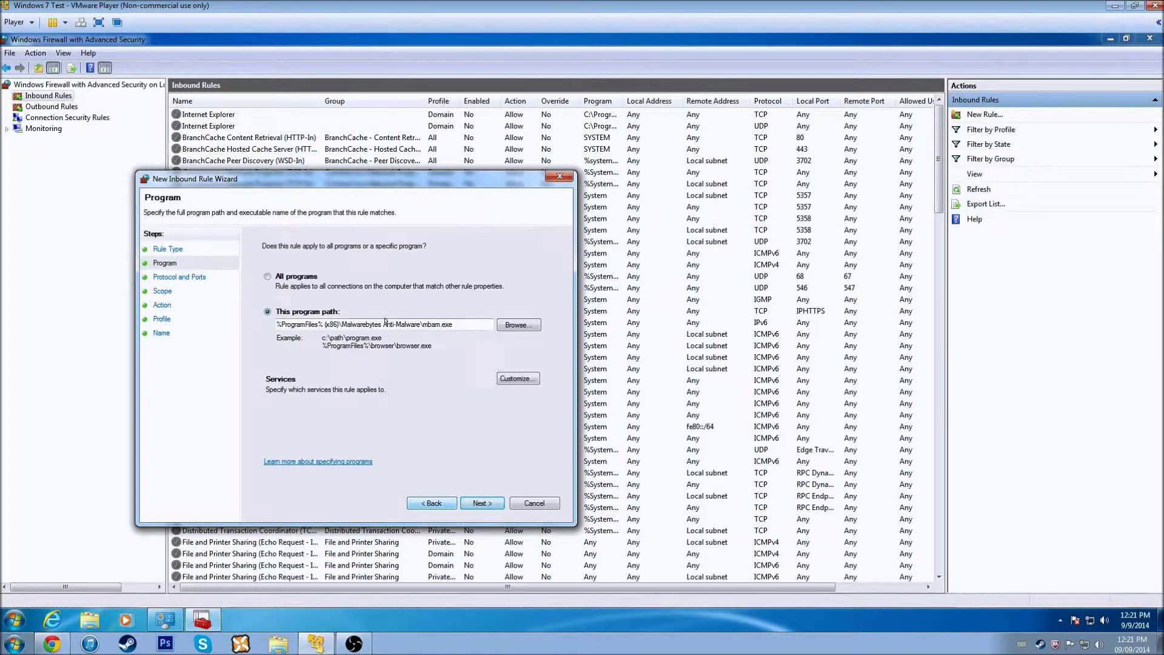
Review the services, protocol and scope (local 192.168.1.120, remote any), then return to Program.
click(518, 379)
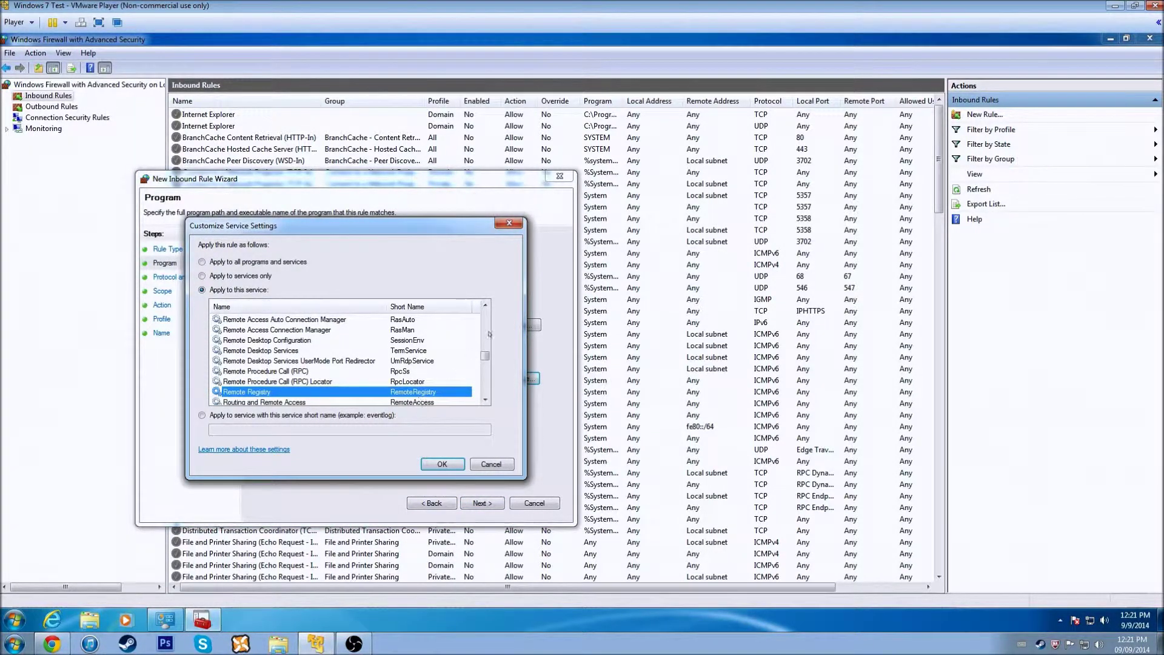
click(510, 223)
click(483, 503)
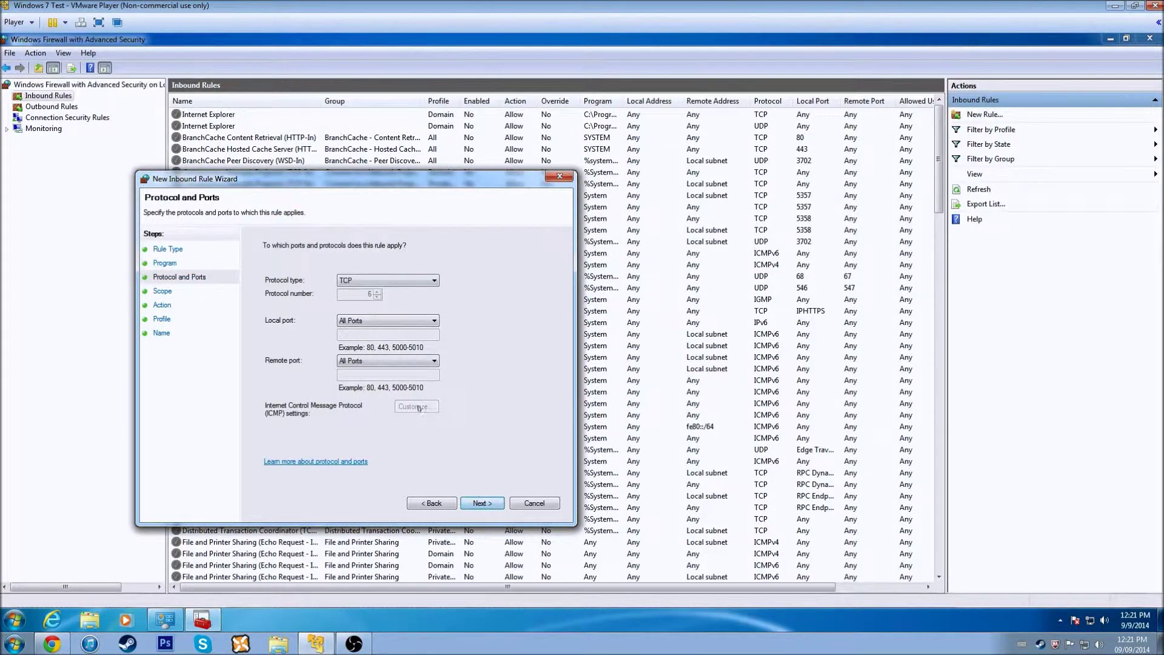
click(482, 504)
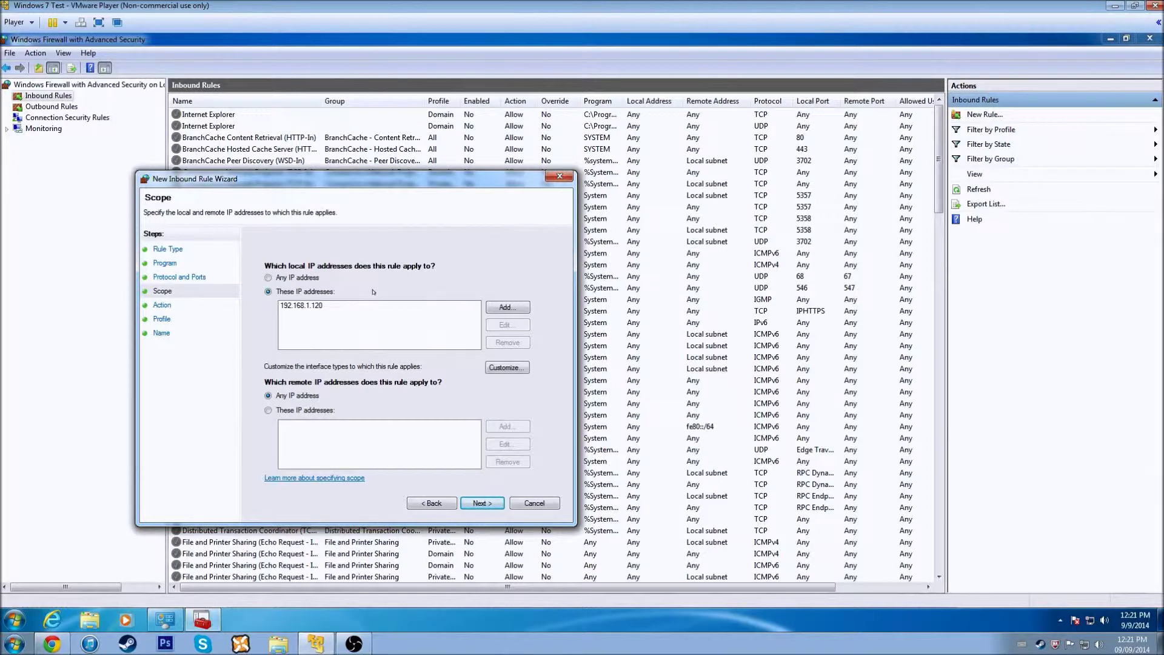
click(307, 307)
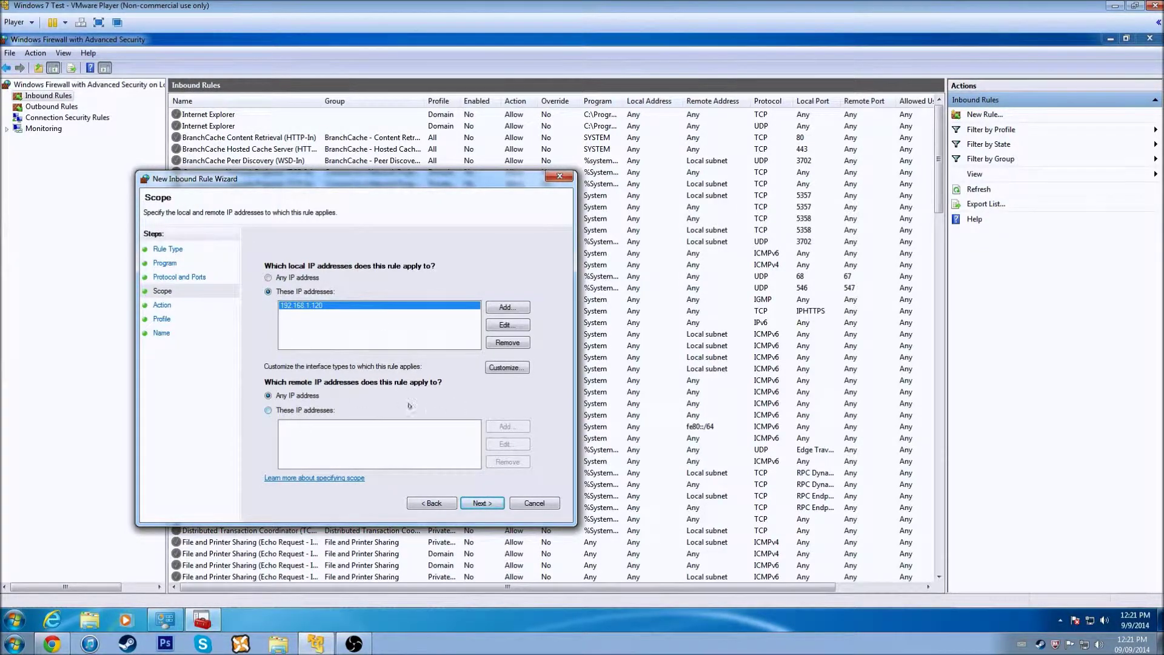
click(317, 409)
click(305, 398)
click(165, 265)
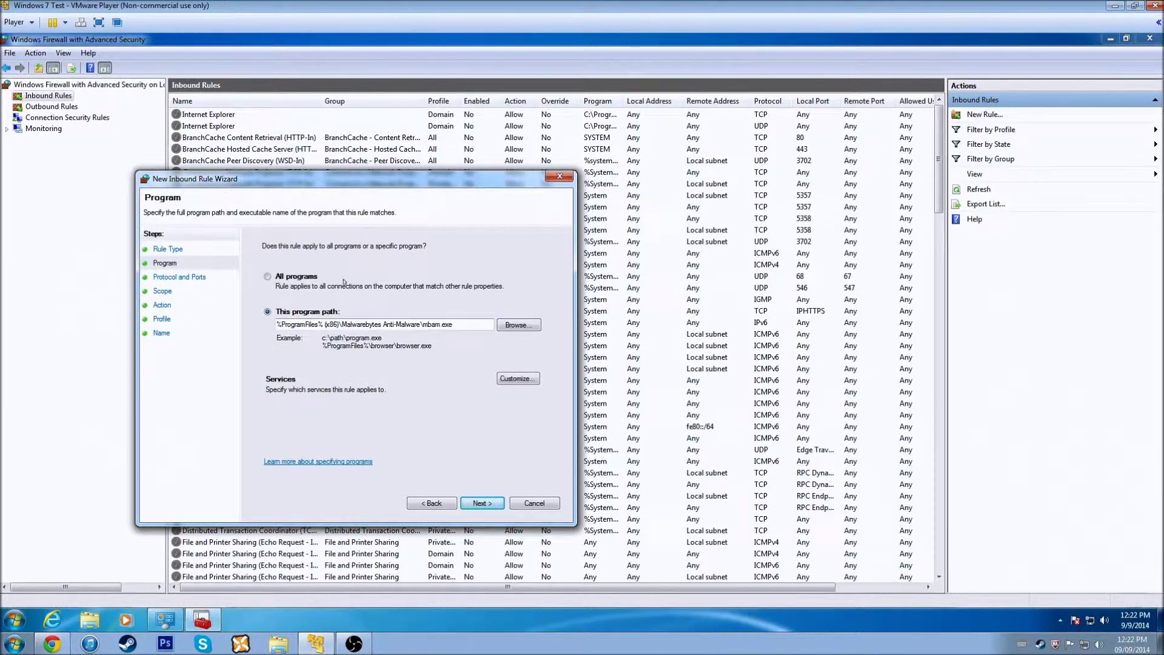
Review Protocol and Ports, keeping TCP and All Ports, then visit Scope and Action.
click(180, 277)
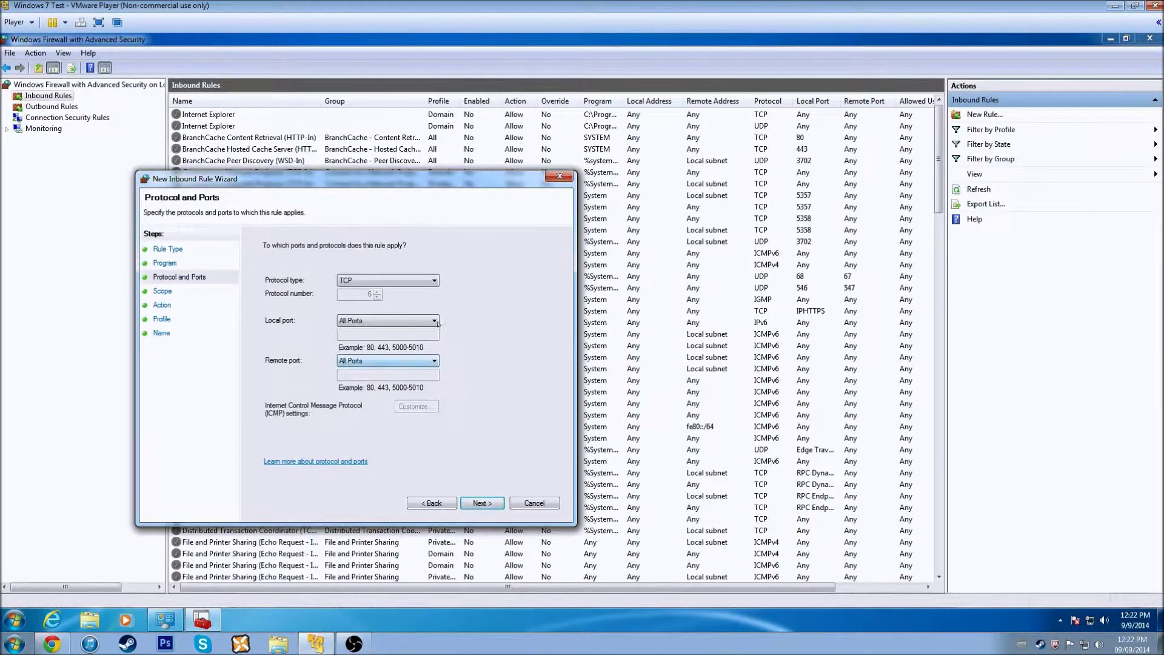
click(398, 281)
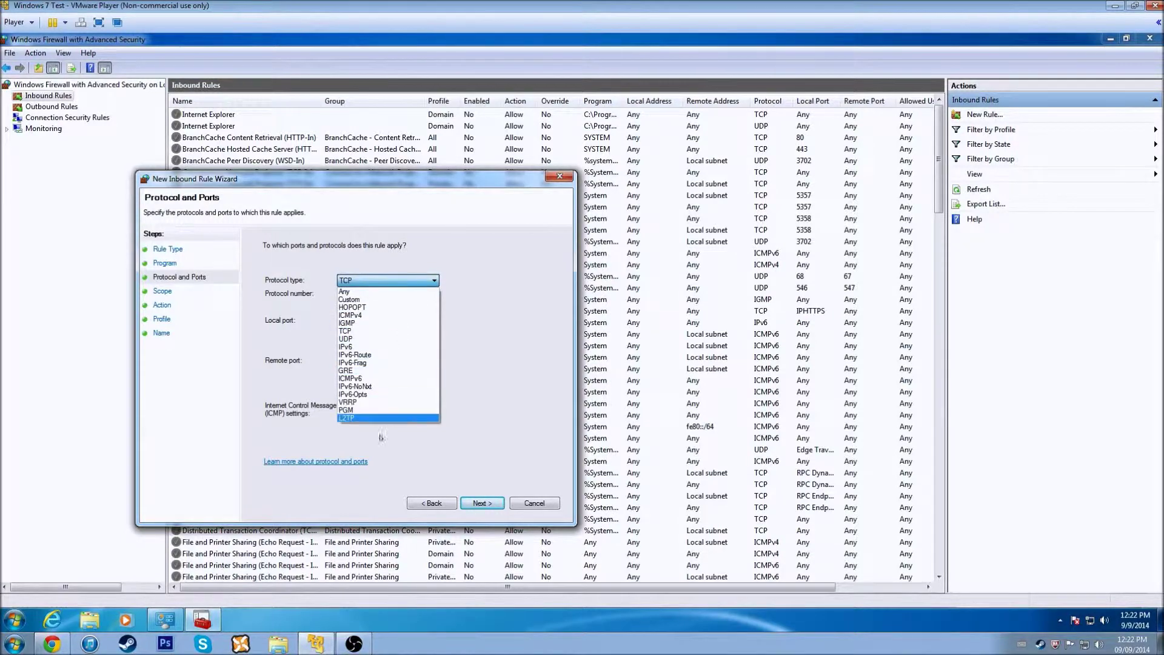
click(388, 330)
click(374, 320)
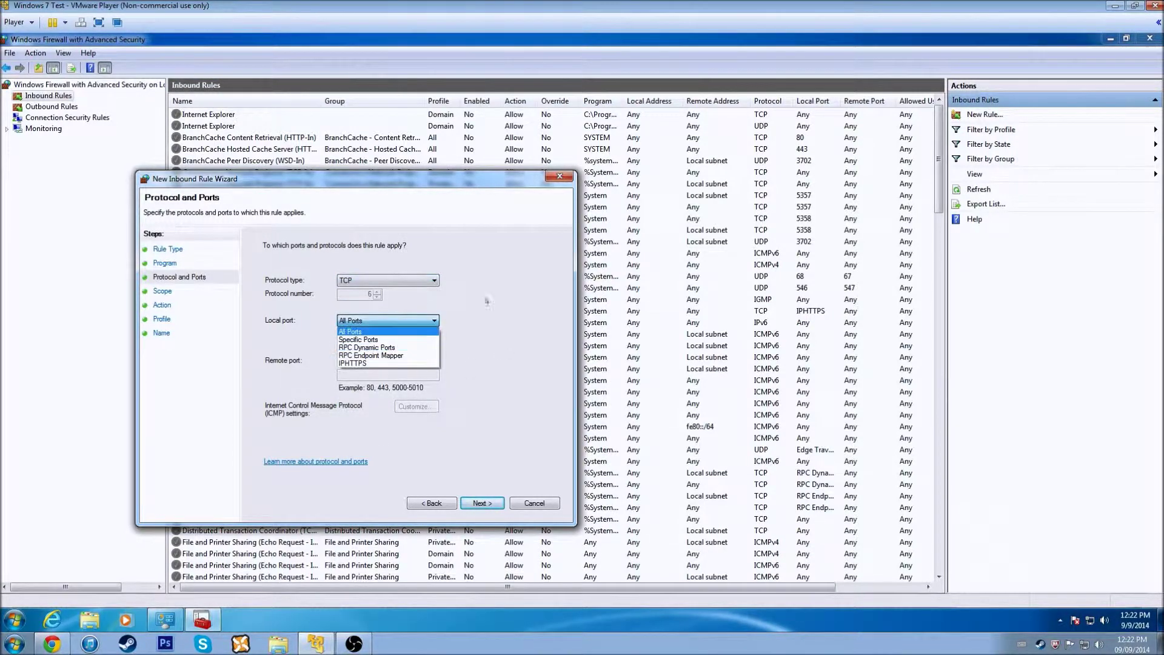
click(364, 331)
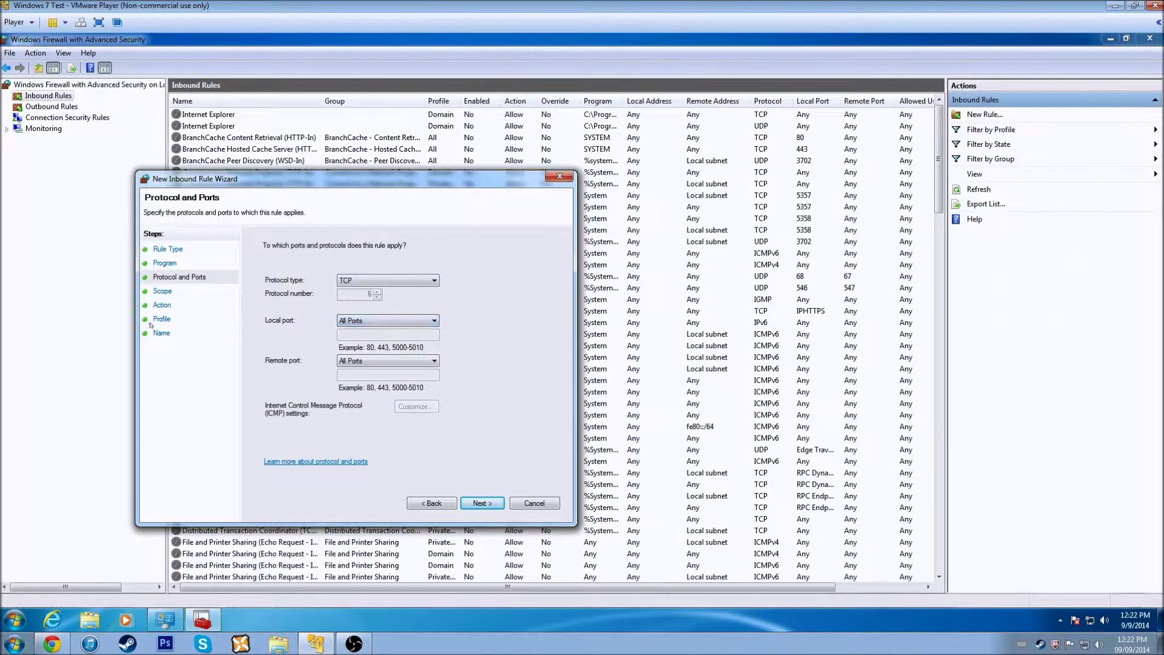
click(171, 293)
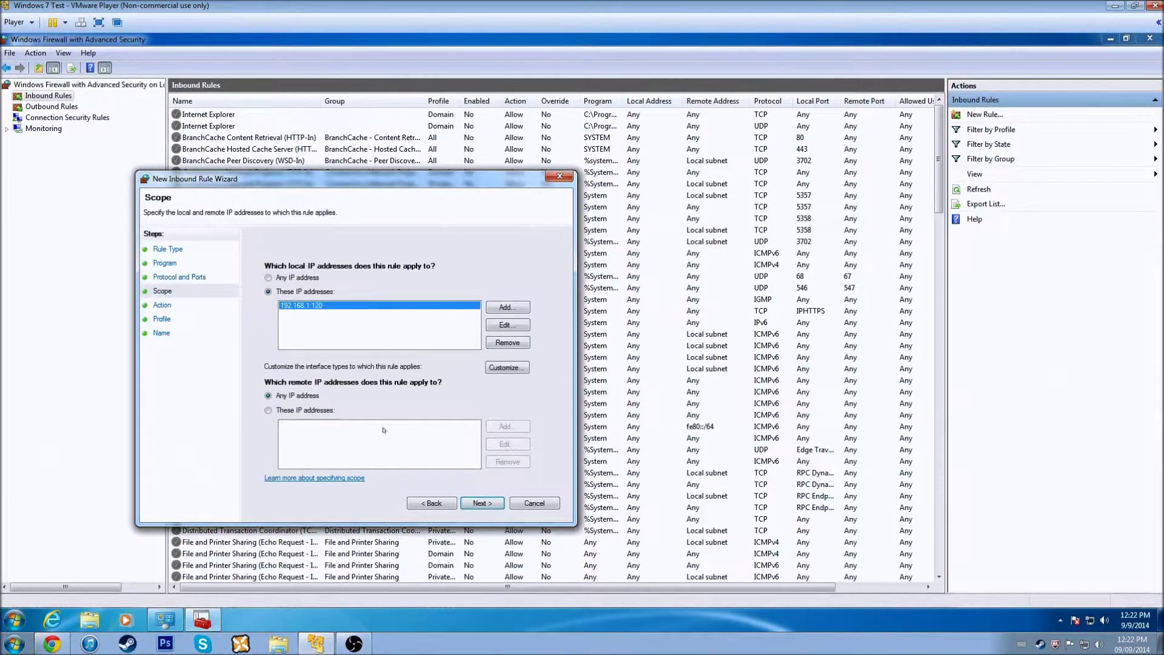
click(161, 305)
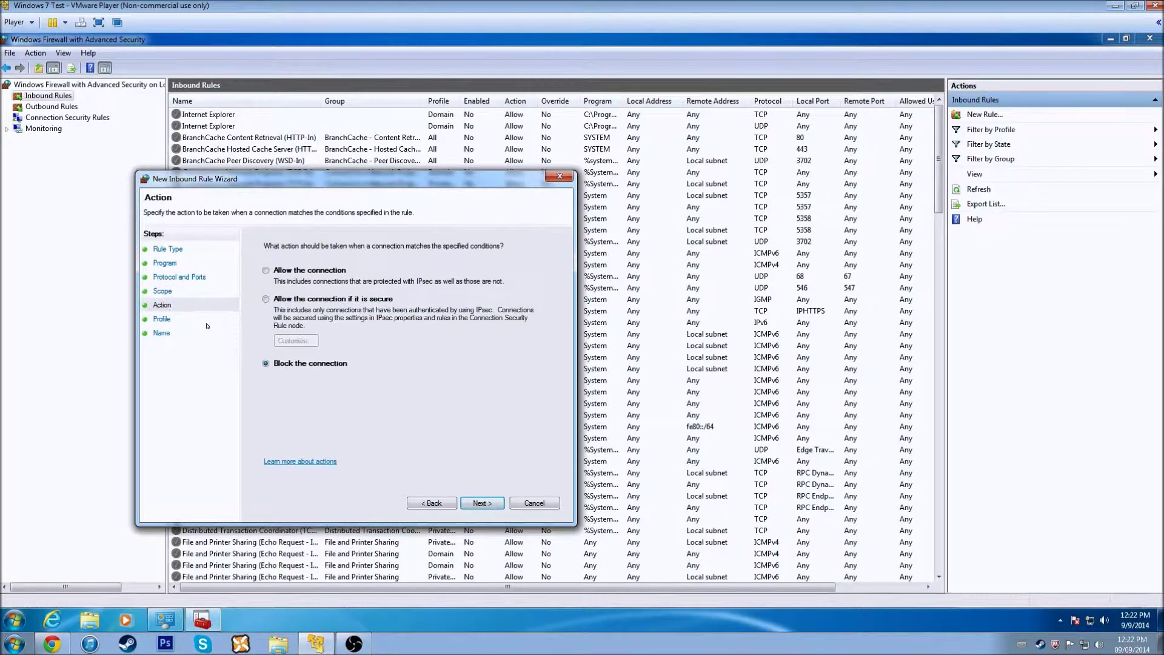
Try Allow and Allow if secure with encryption required, then set the action back to Block.
click(297, 270)
click(350, 300)
click(296, 340)
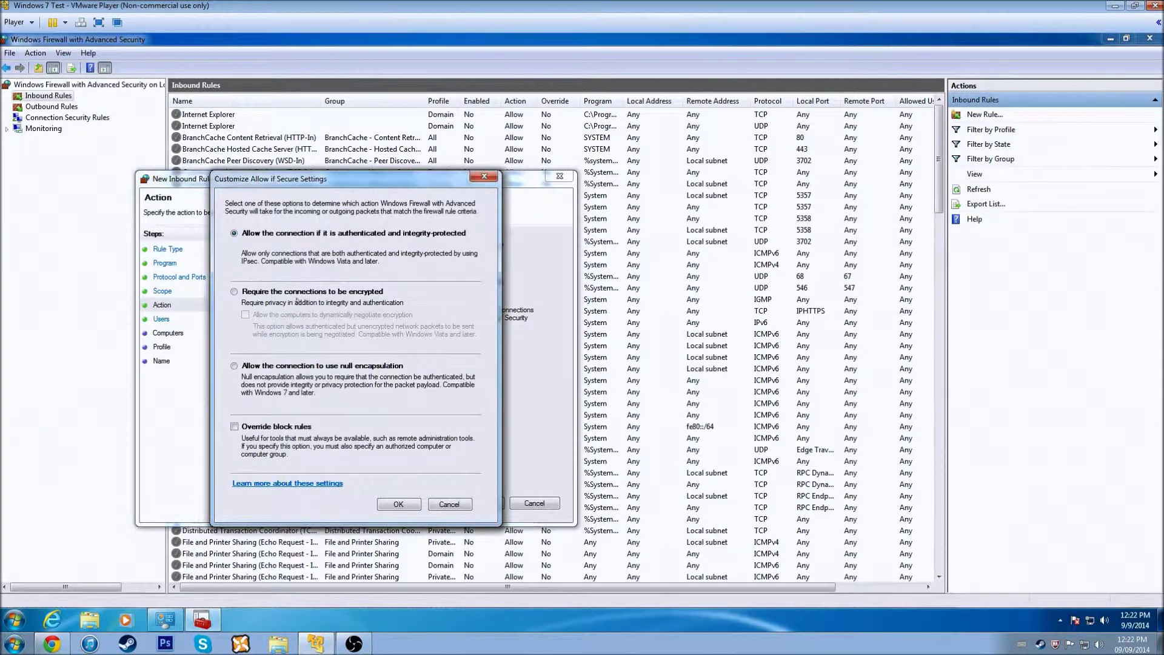
click(306, 292)
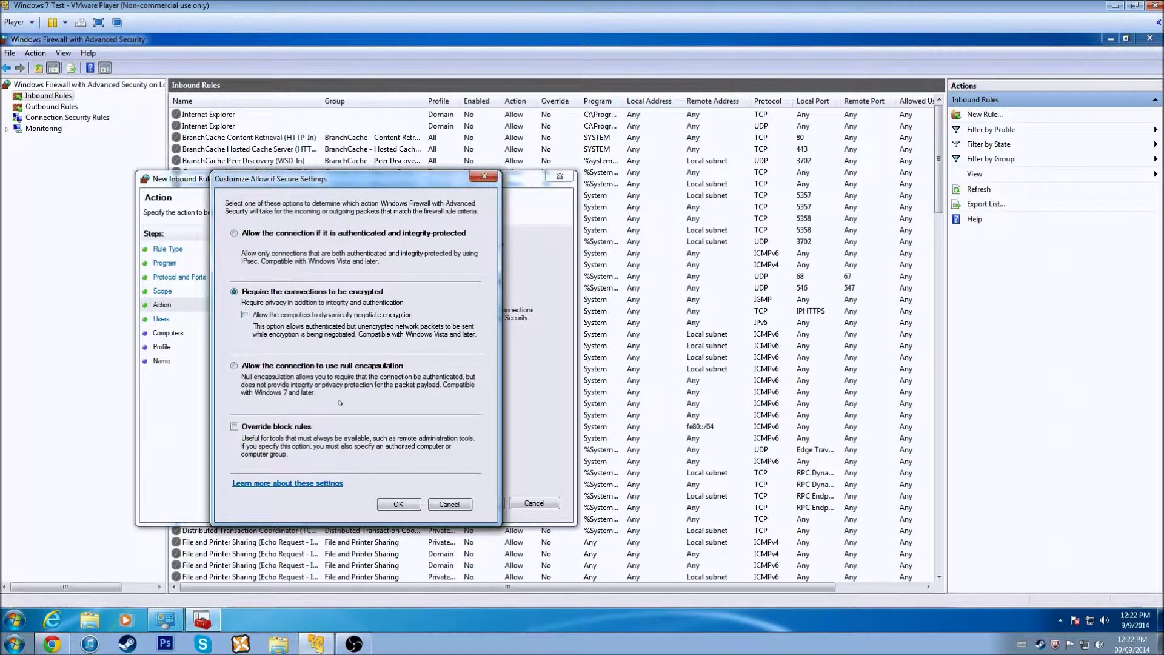
click(399, 504)
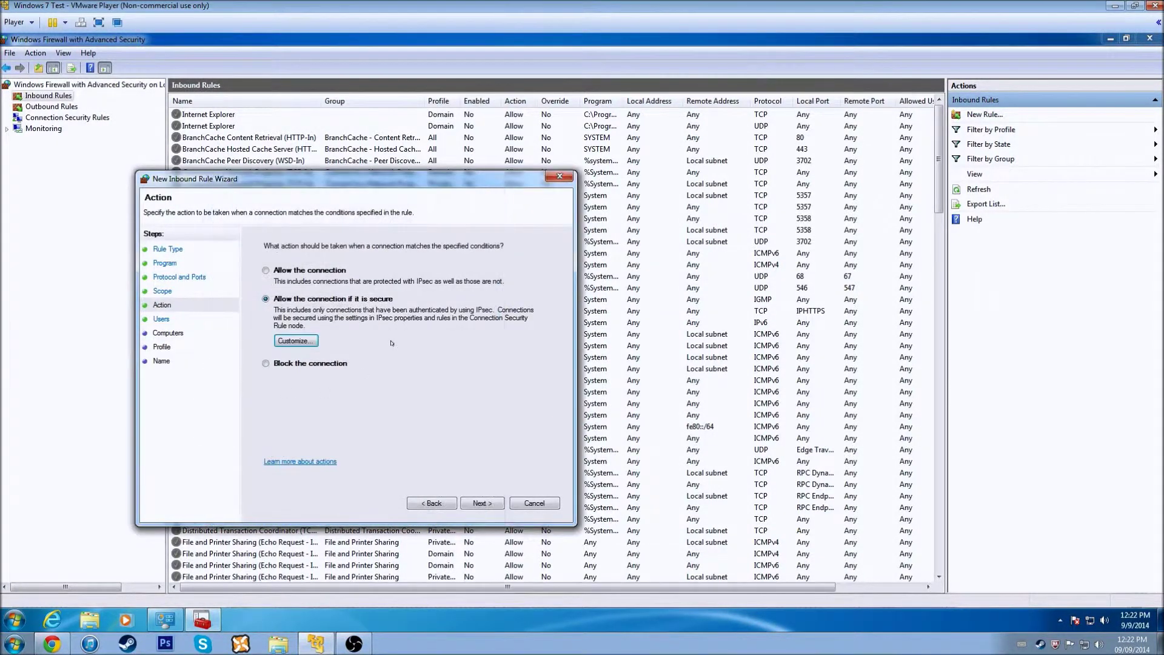
click(305, 363)
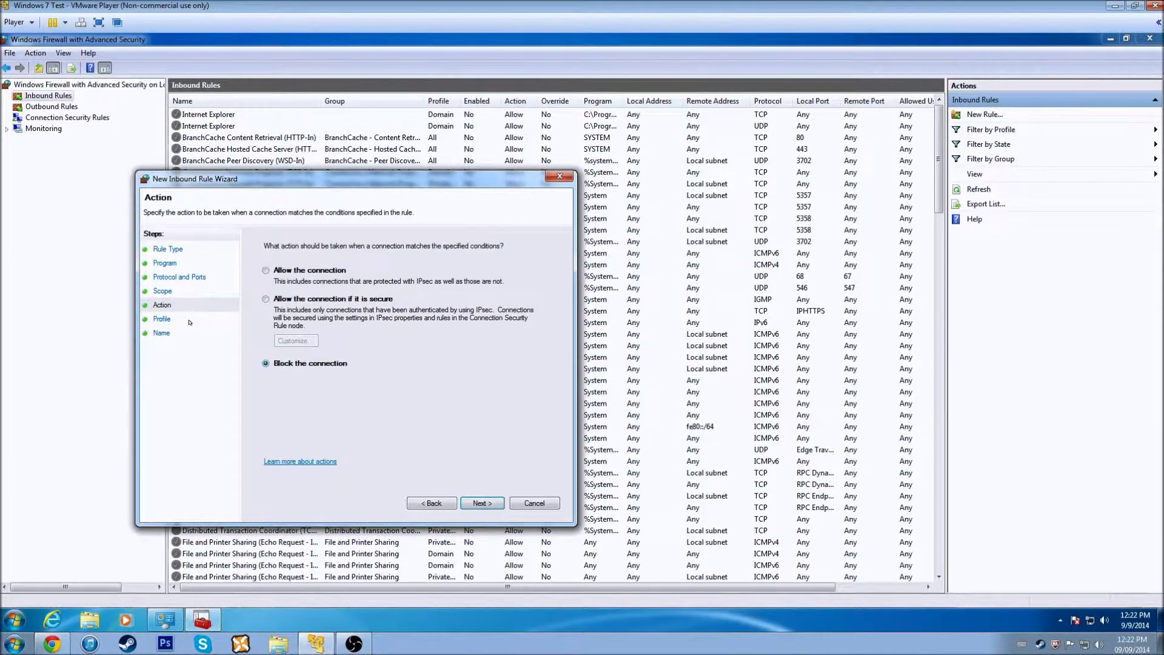
click(162, 320)
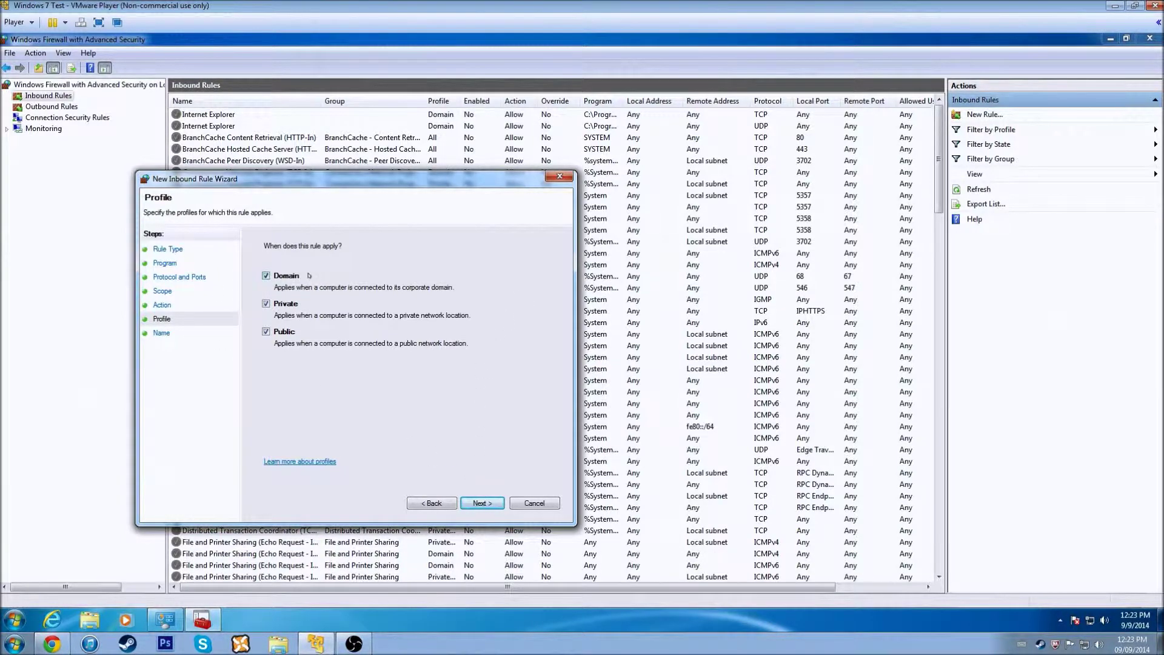
Go from the Profile page back to the Program step showing mbam.exe.
click(176, 263)
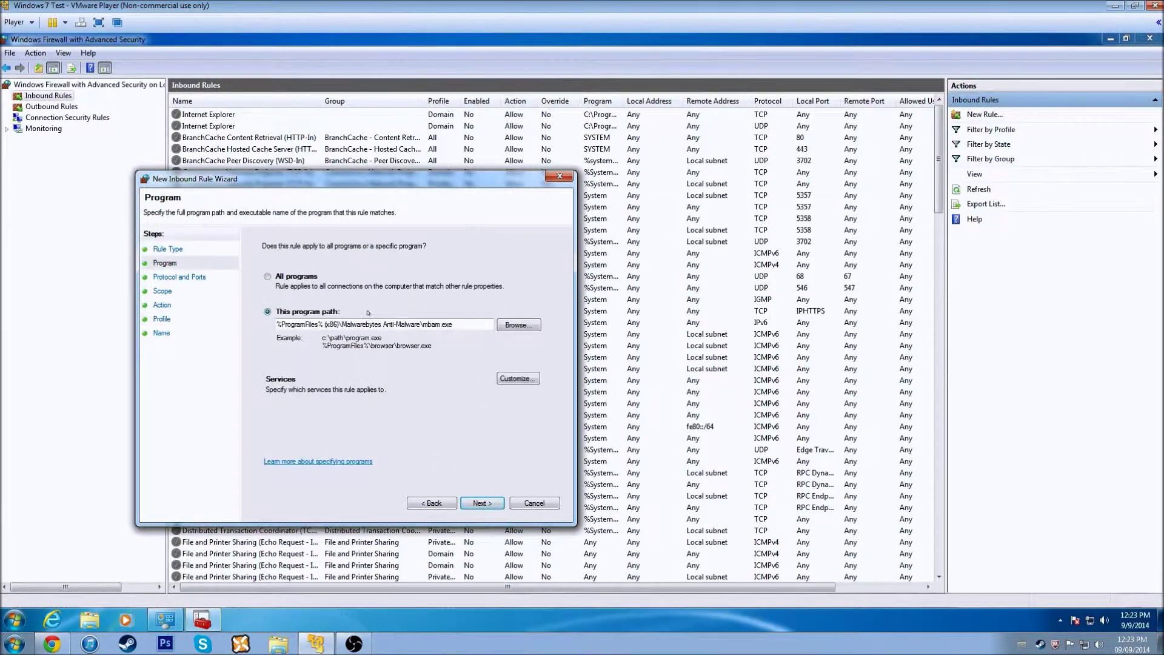
Apply the rule to all programs and move through Protocol and Ports and Scope to Action.
click(296, 276)
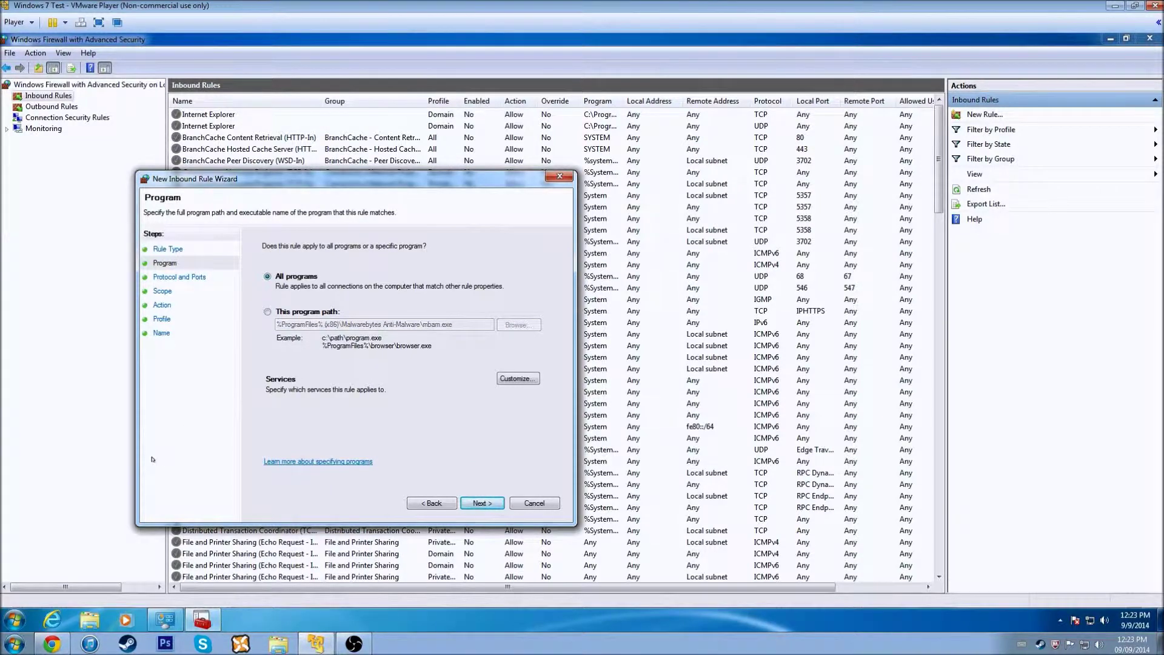
click(179, 277)
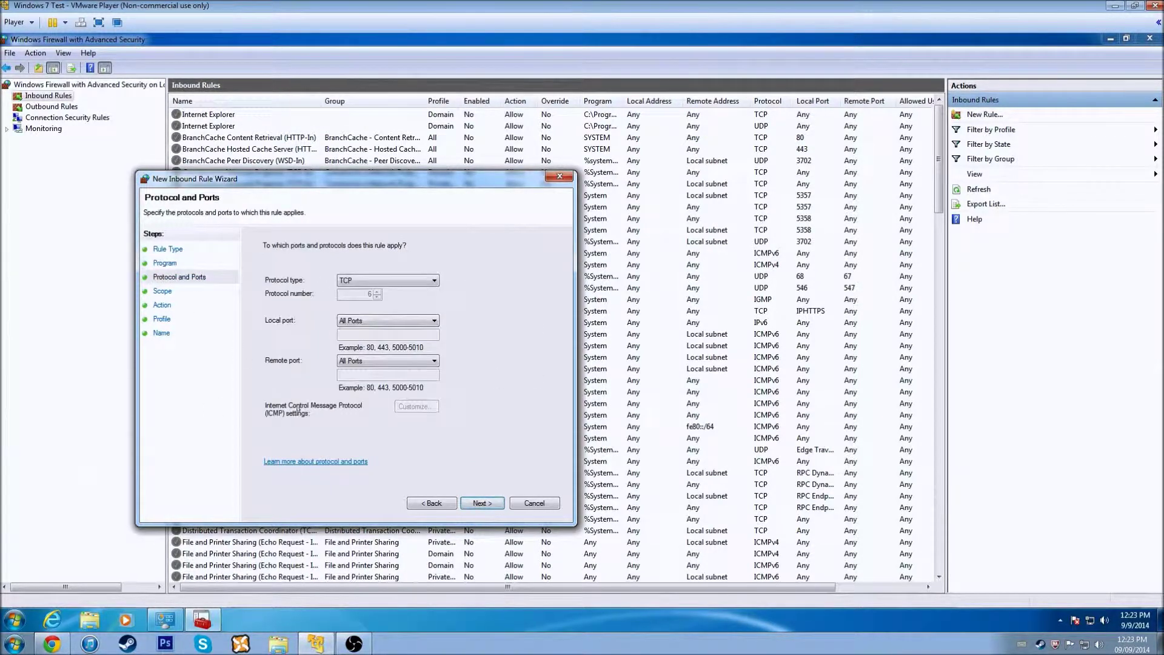
click(176, 263)
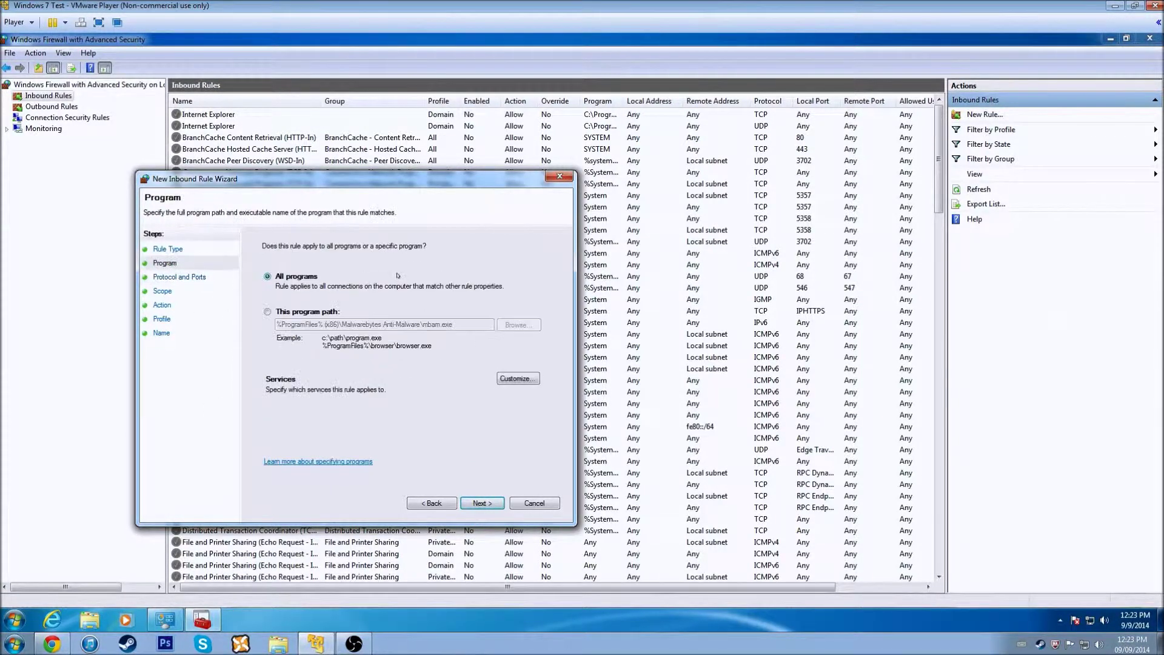
click(180, 277)
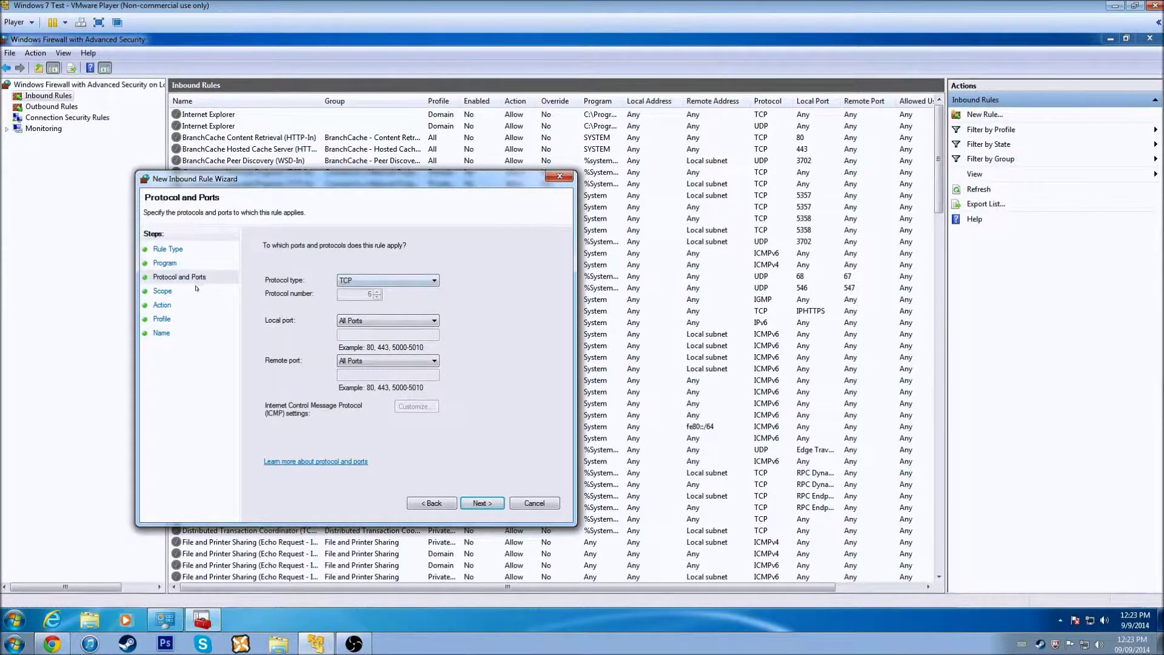
click(173, 293)
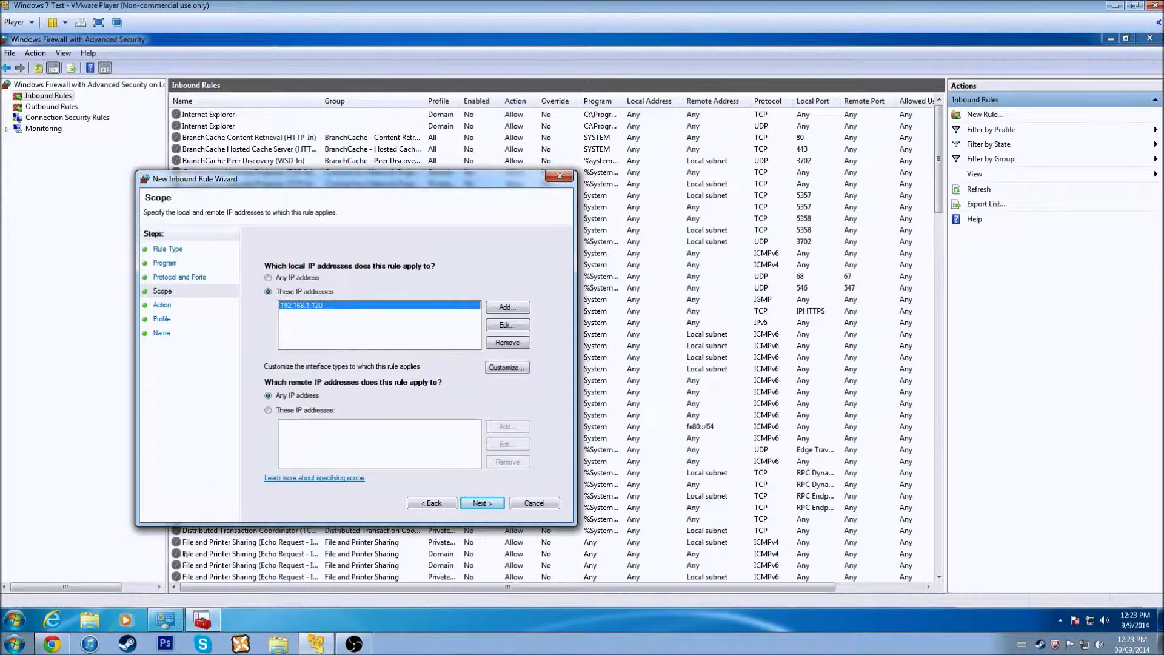
click(162, 305)
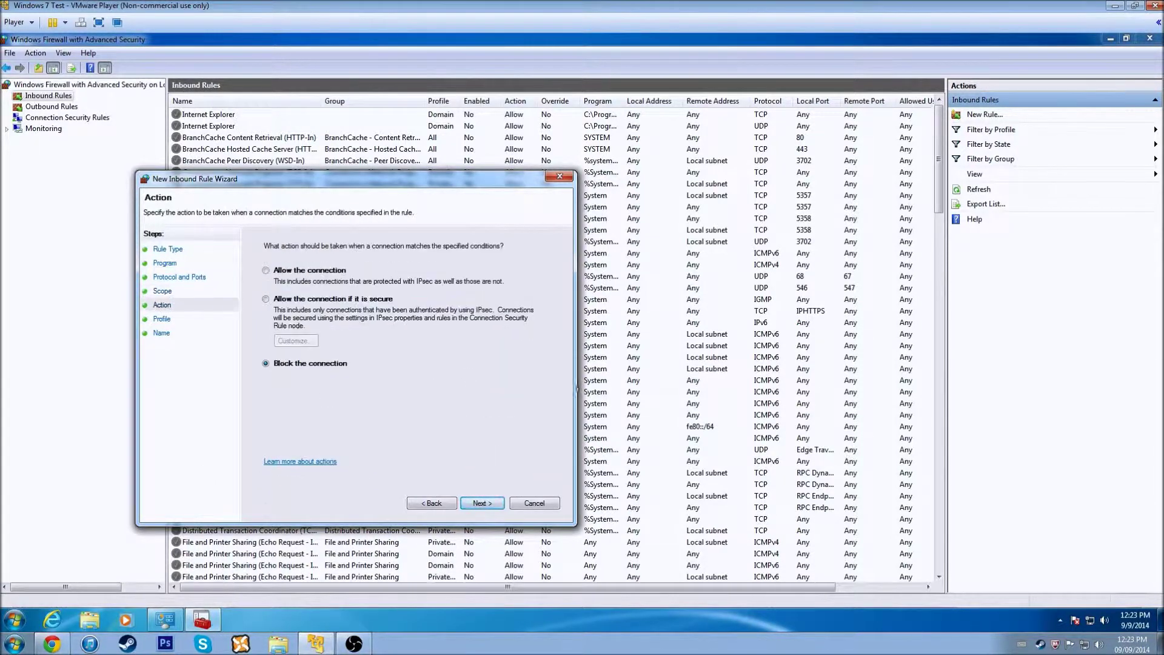